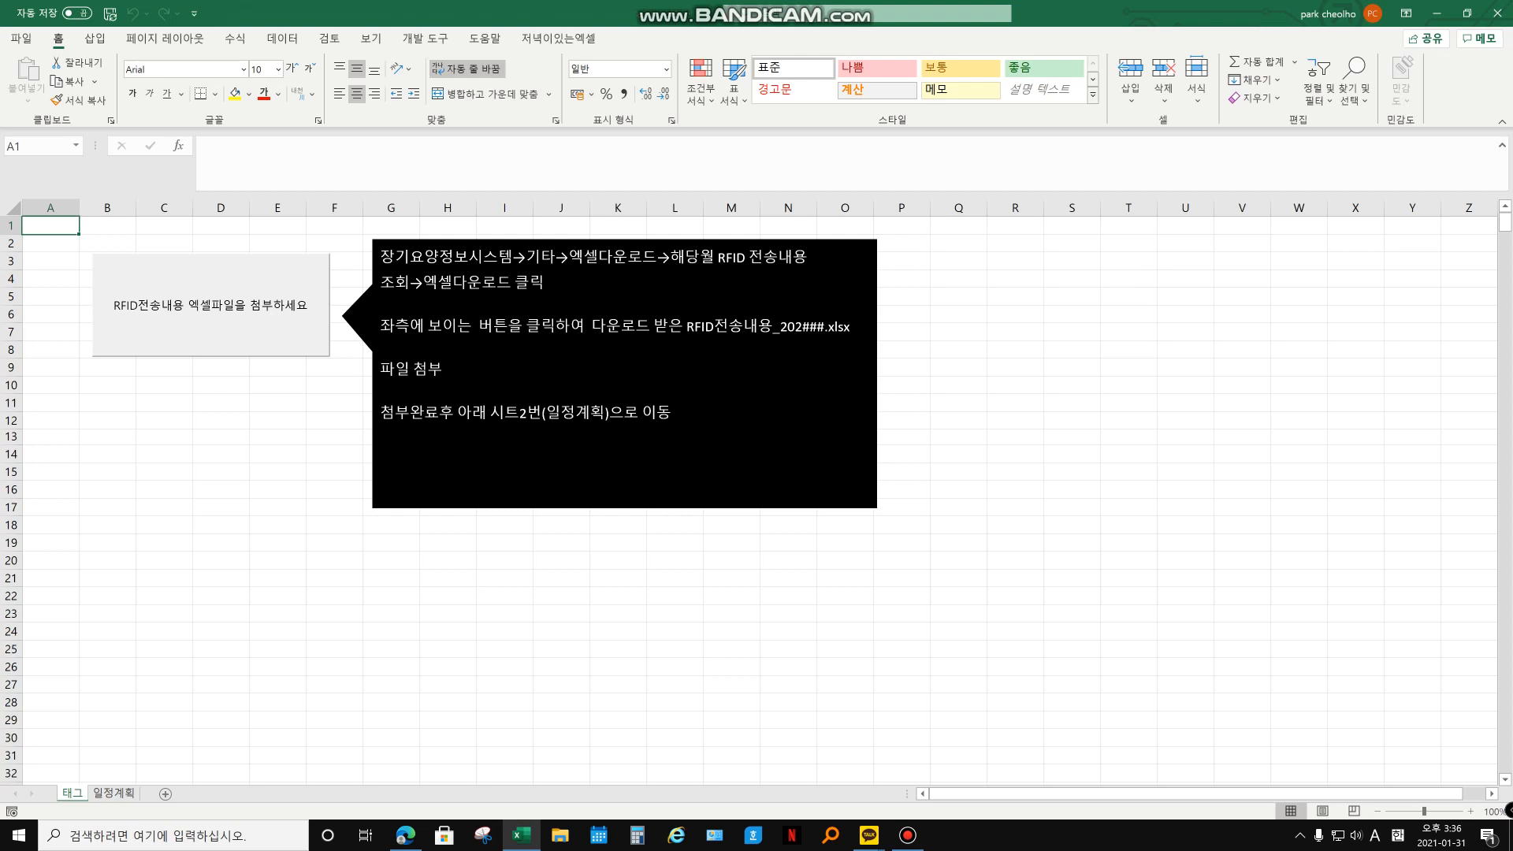
Attach the RFID전송내용_202008 workbook from the 일정비교 배포용 folder to the 태그 sheet.
{"action": "left_click", "coordinate": [211, 305]}
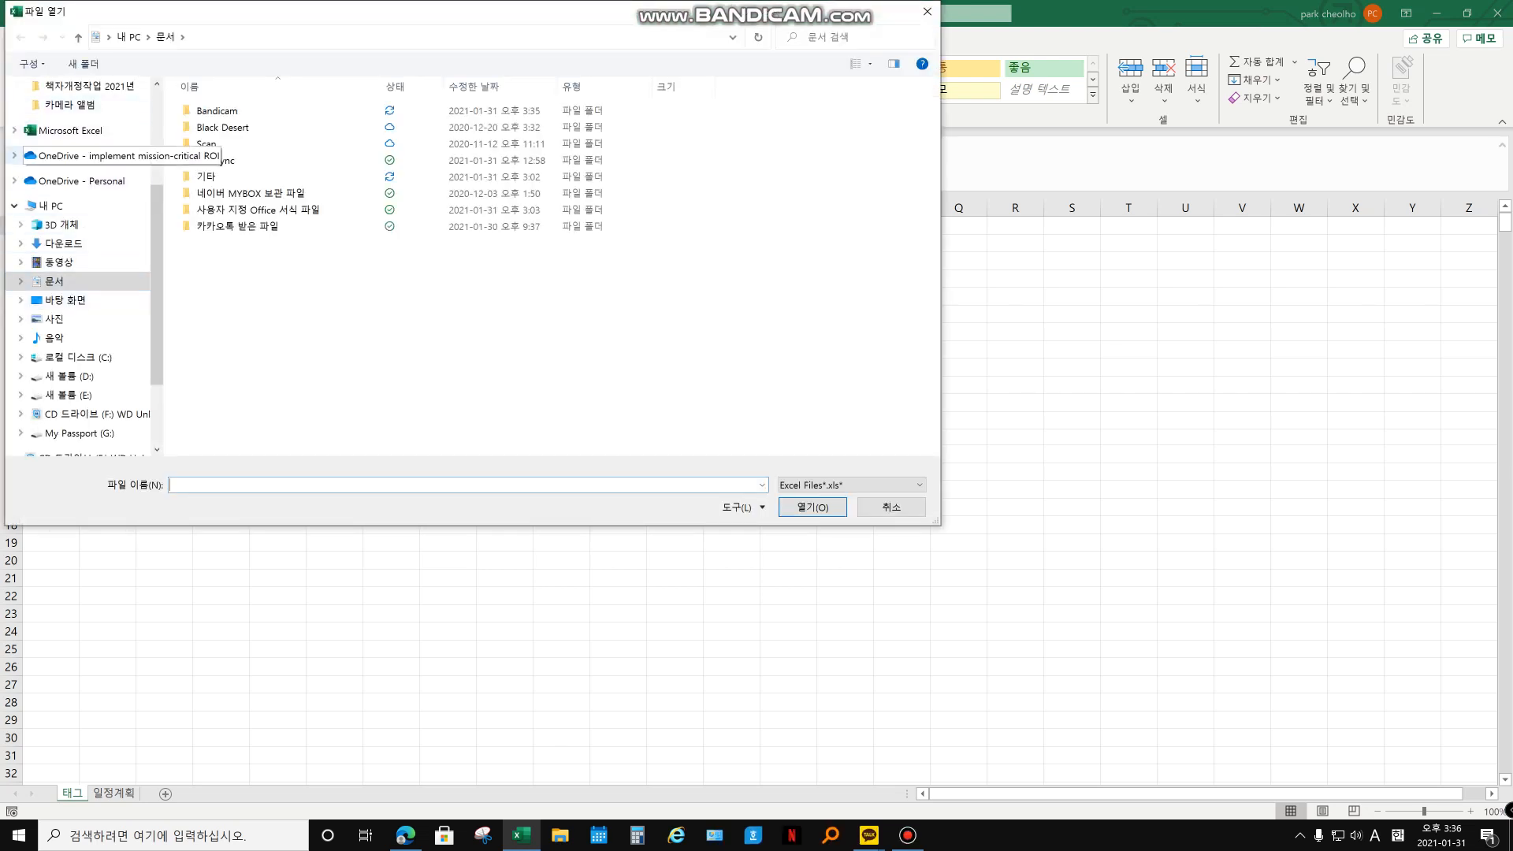
{"action": "scroll", "coordinate": [79, 158], "scroll_direction": "up", "scroll_amount": 1}
{"action": "left_click", "coordinate": [79, 124]}
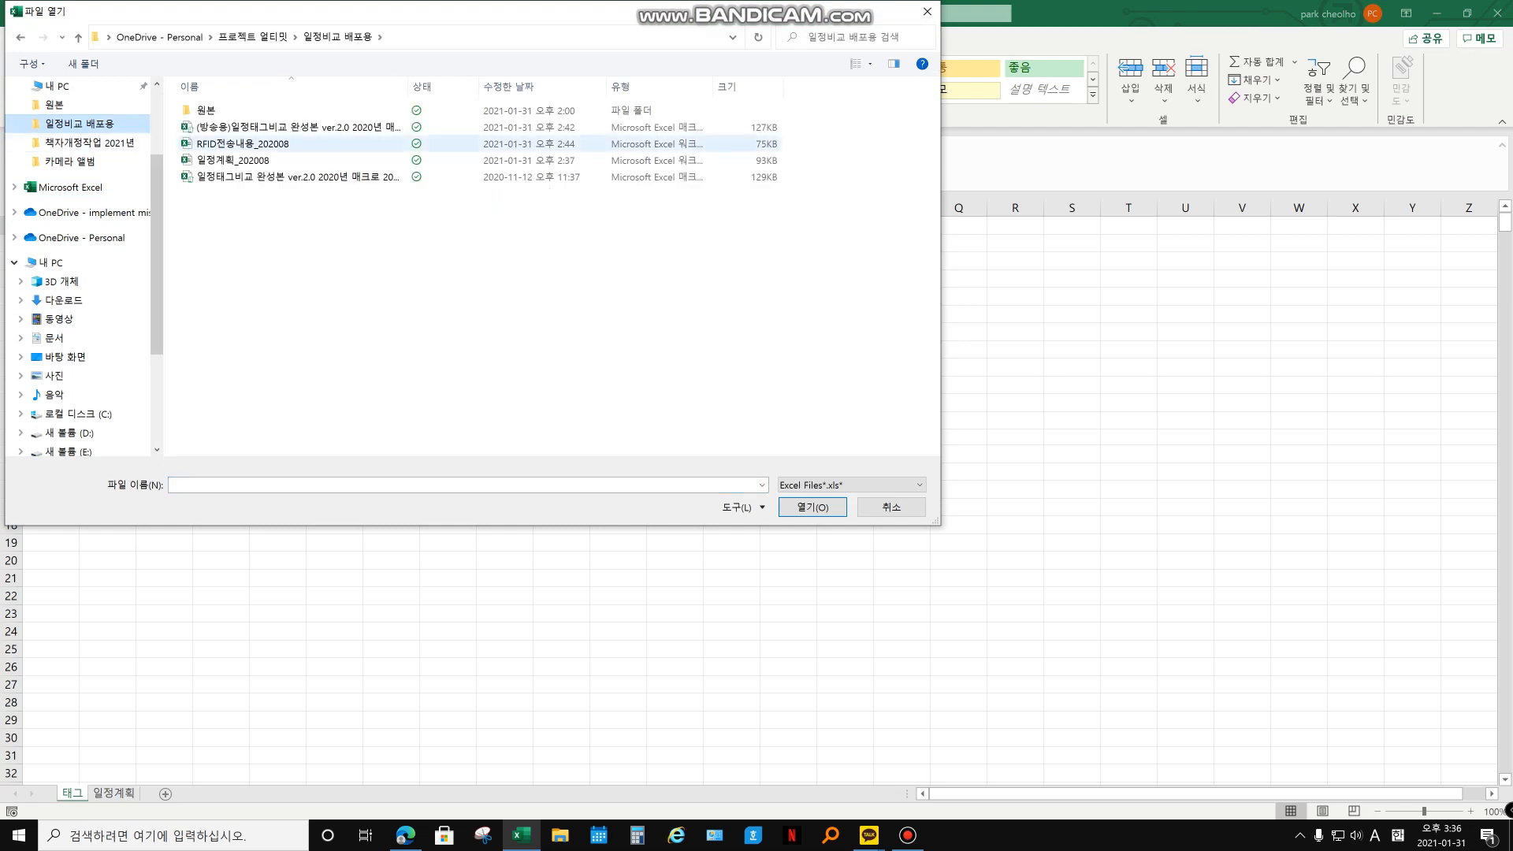
{"action": "left_click", "coordinate": [243, 144]}
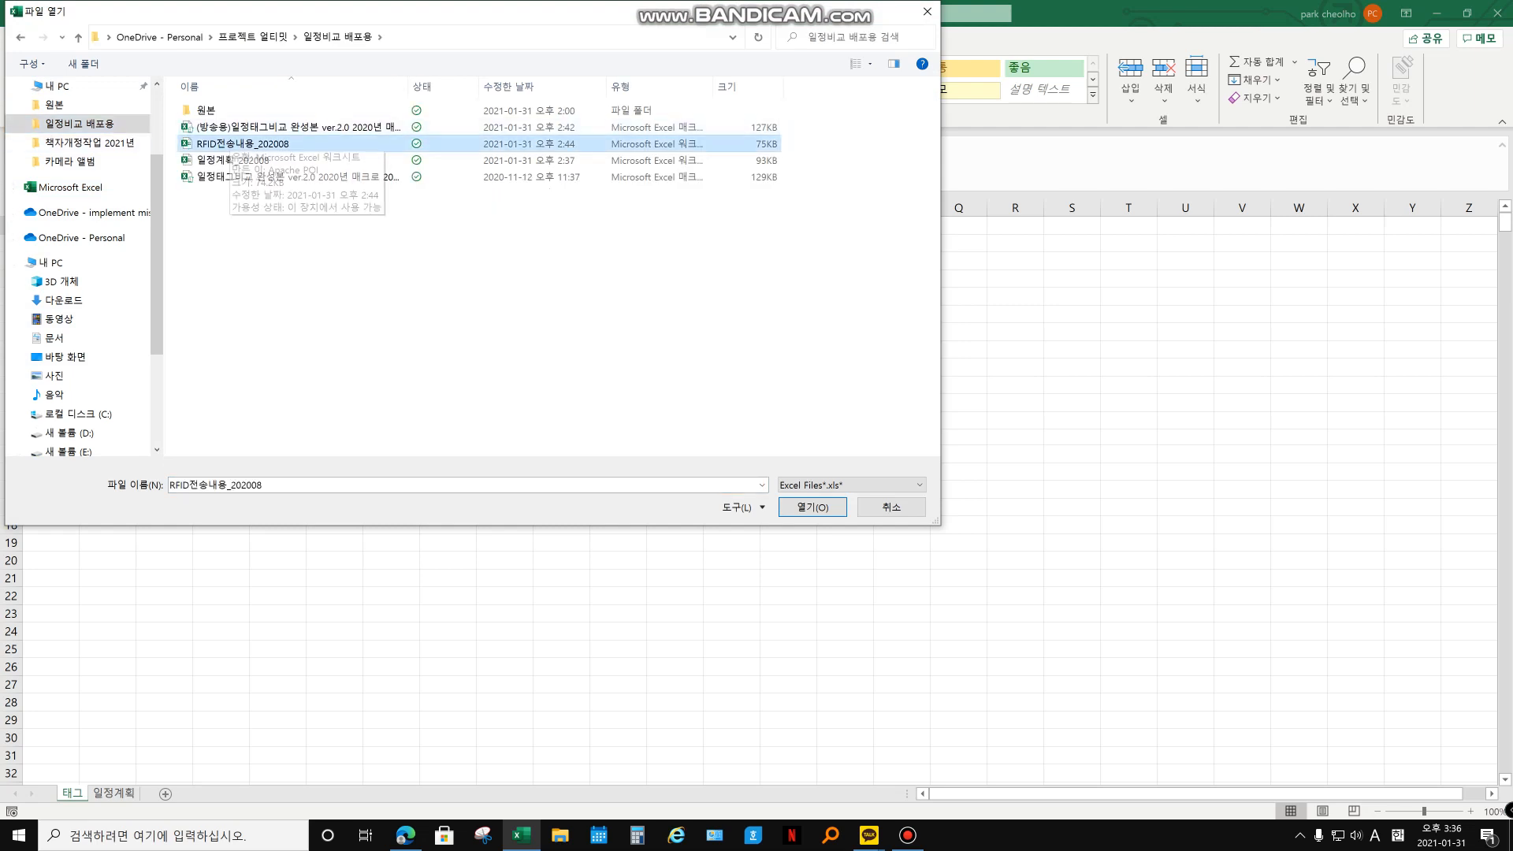
{"action": "double_click", "coordinate": [234, 144]}
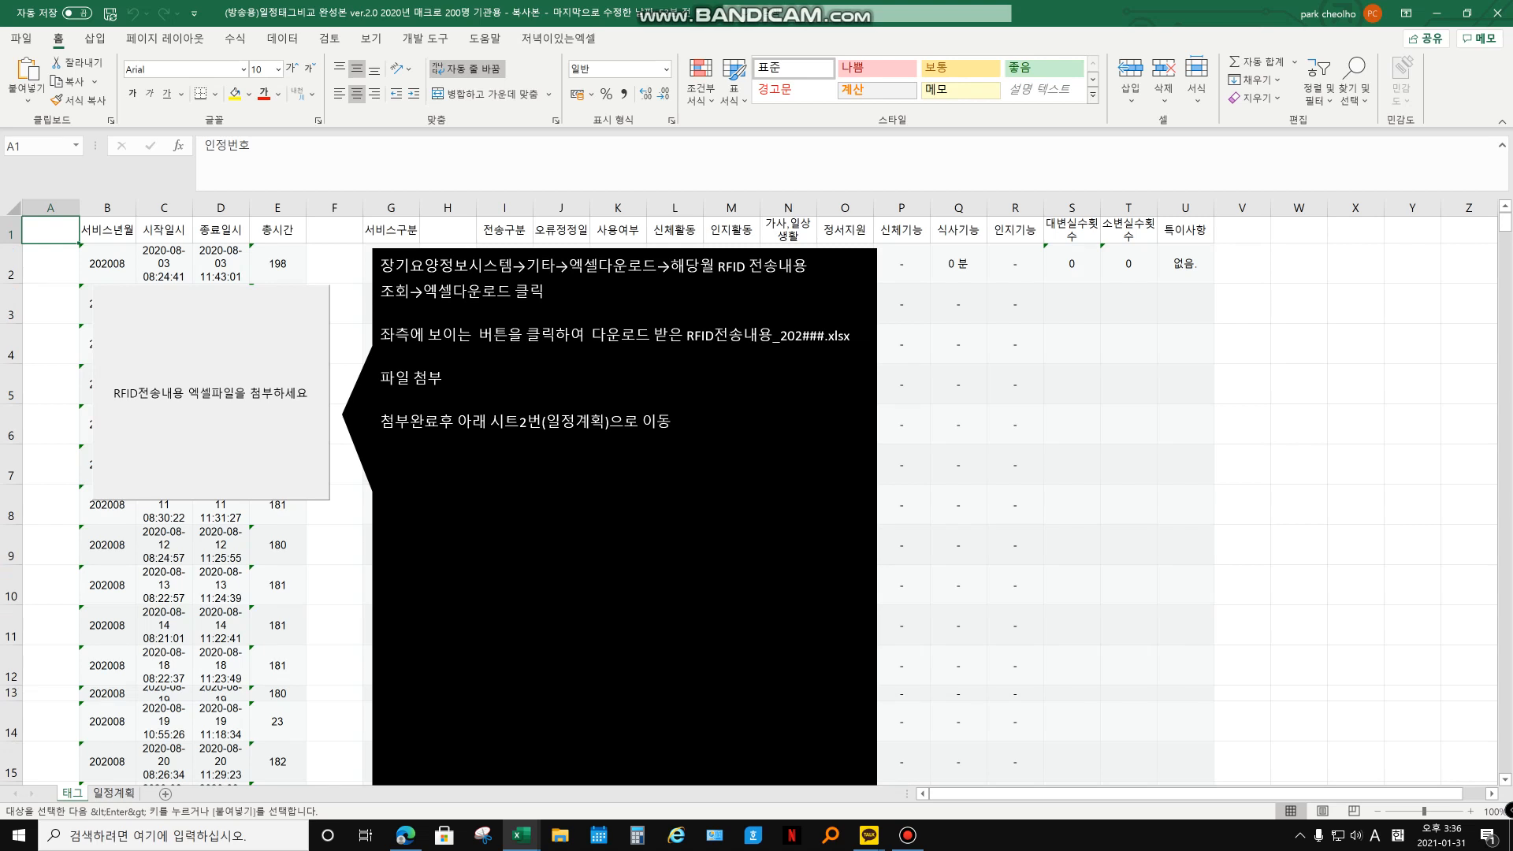
Attach the 일정계획_202008 workbook to the 일정계획 sheet and auto-fill its comparison columns.
{"action": "left_click", "coordinate": [113, 793]}
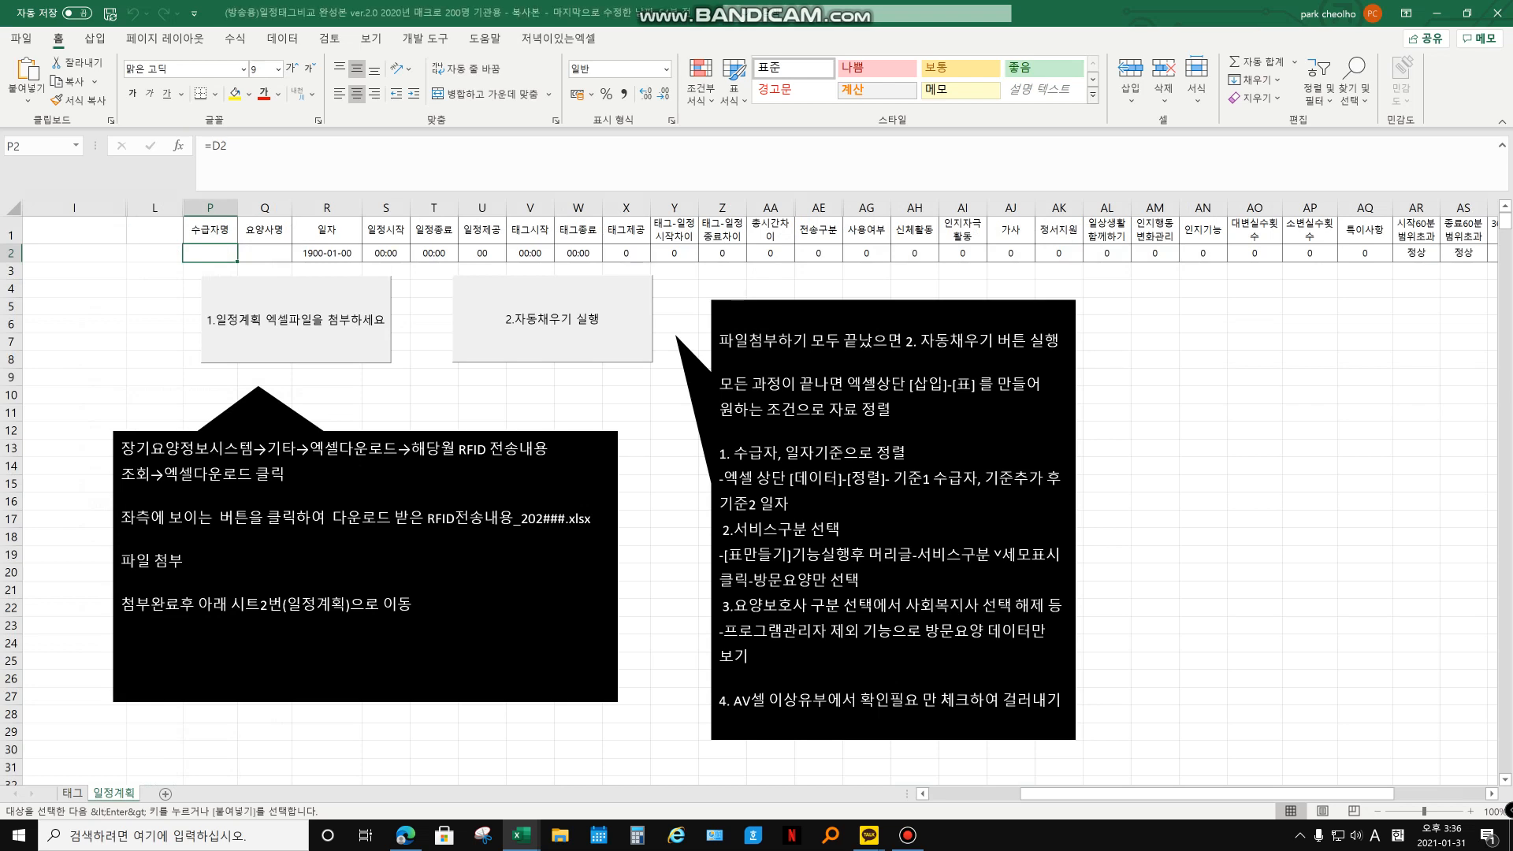
{"action": "left_click", "coordinate": [295, 320]}
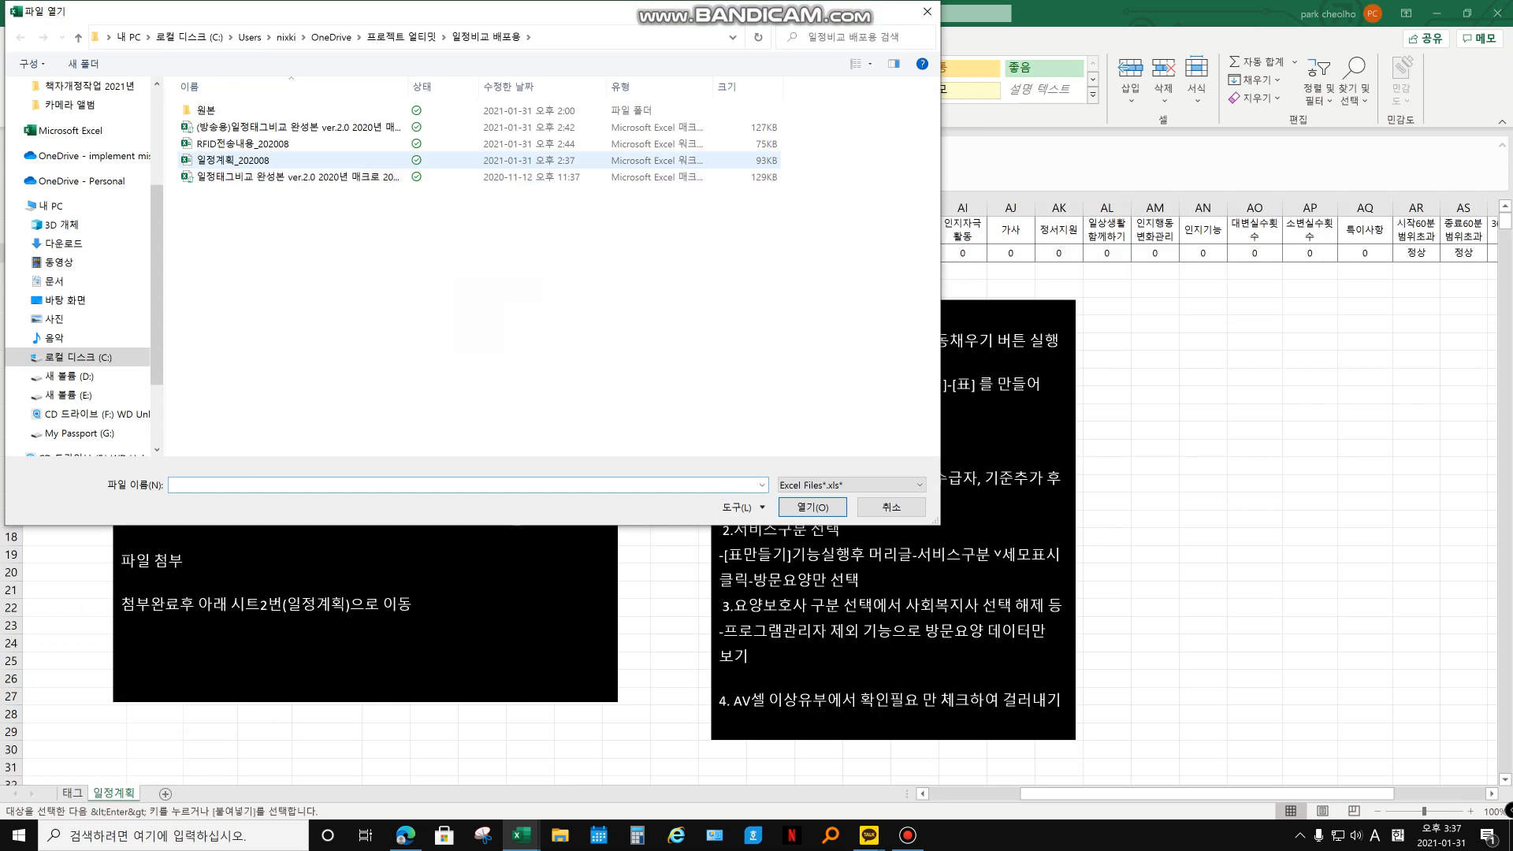
{"action": "double_click", "coordinate": [237, 160]}
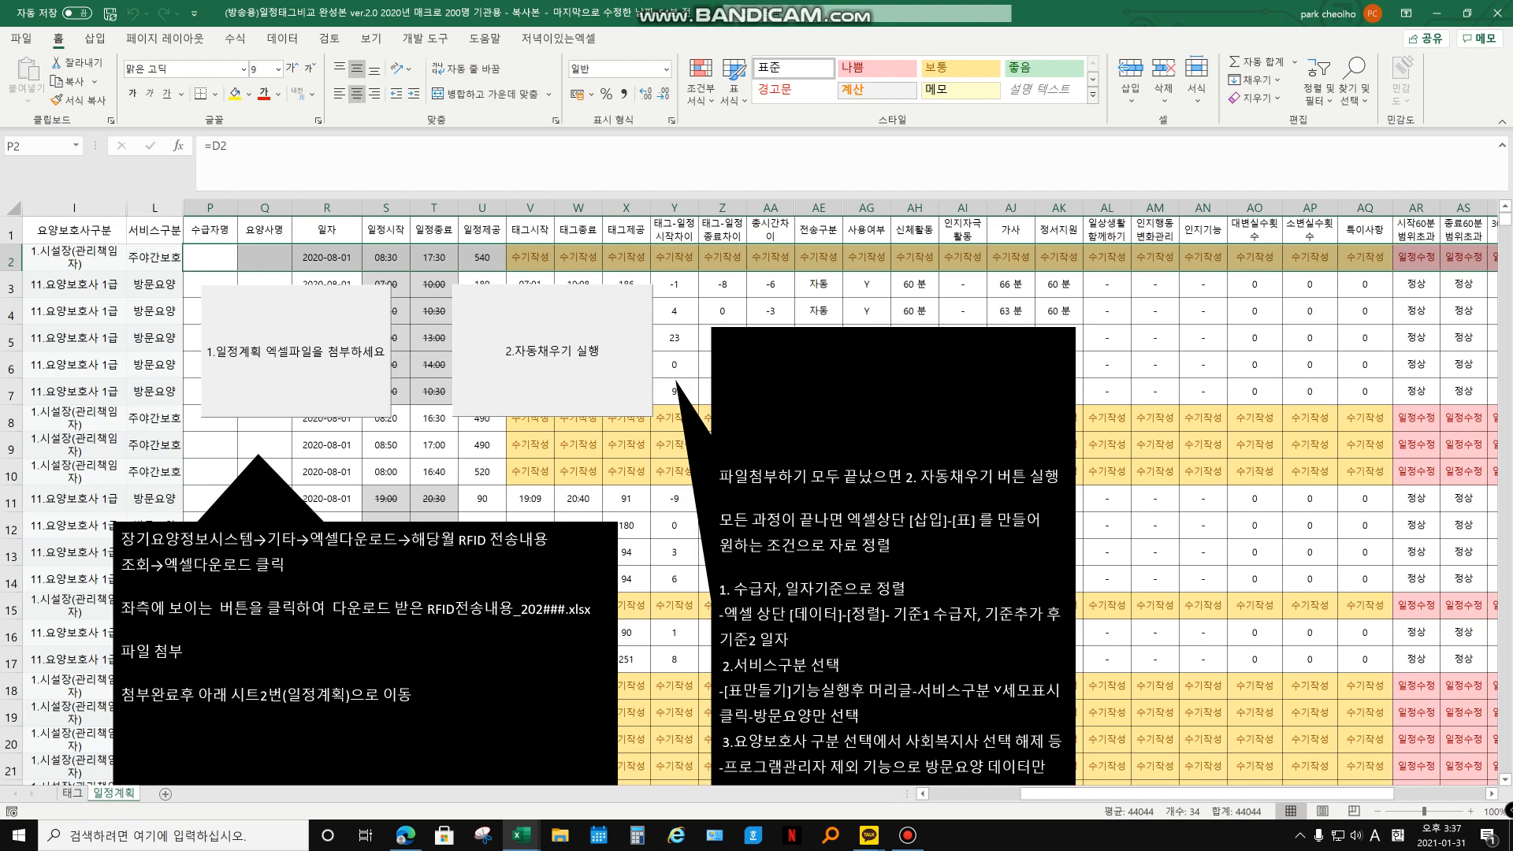
Examine the date, schedule time, tag start and start-difference cells in rows 2 and 3 of the 일정계획 sheet.
{"action": "left_click", "coordinate": [675, 285]}
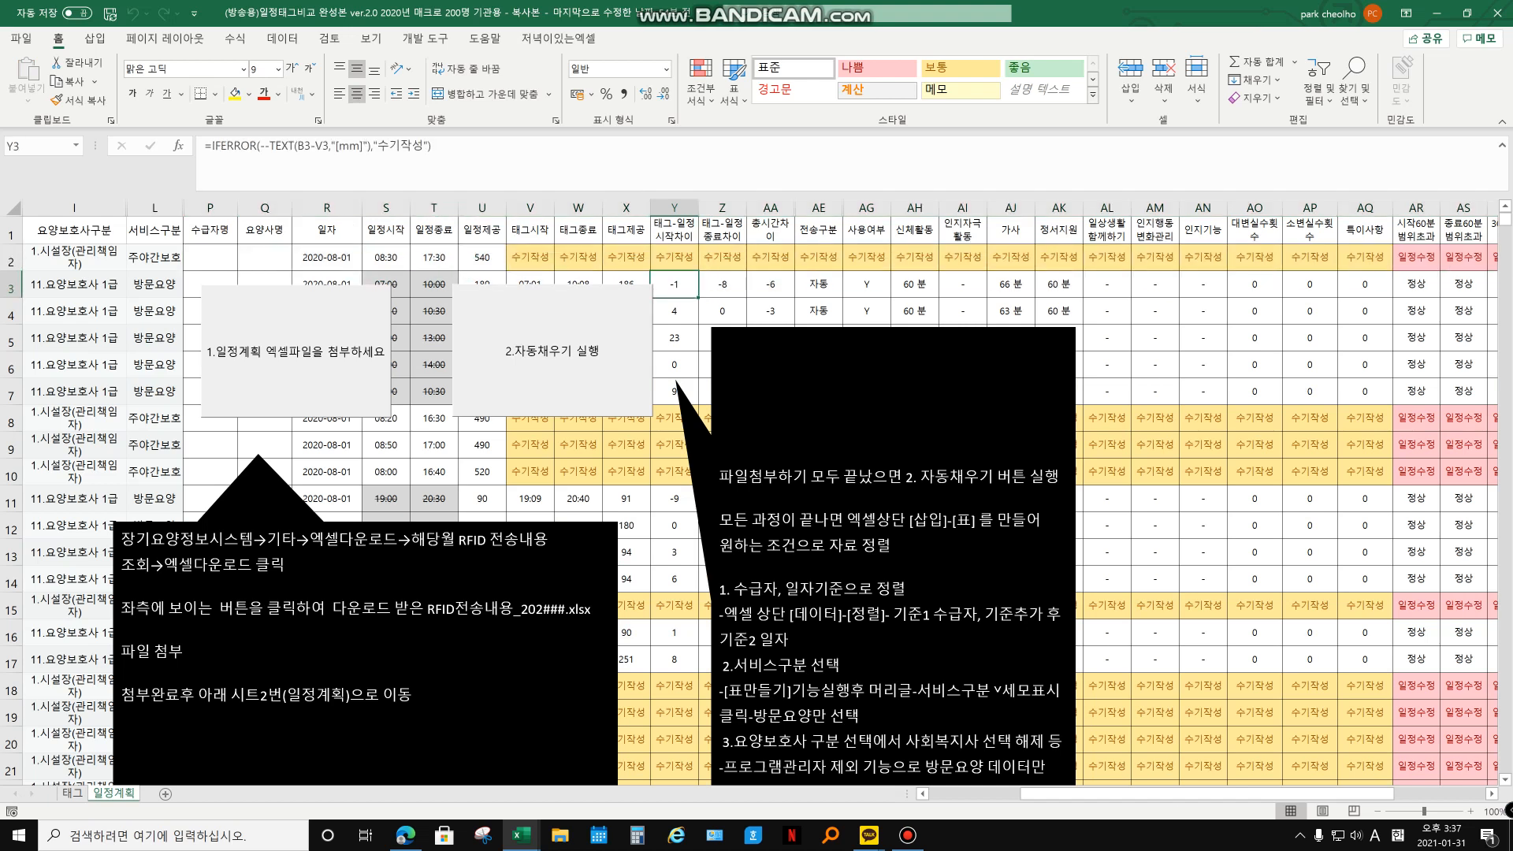
{"action": "left_click", "coordinate": [386, 258]}
{"action": "left_click", "coordinate": [327, 258]}
{"action": "left_click", "coordinate": [530, 257]}
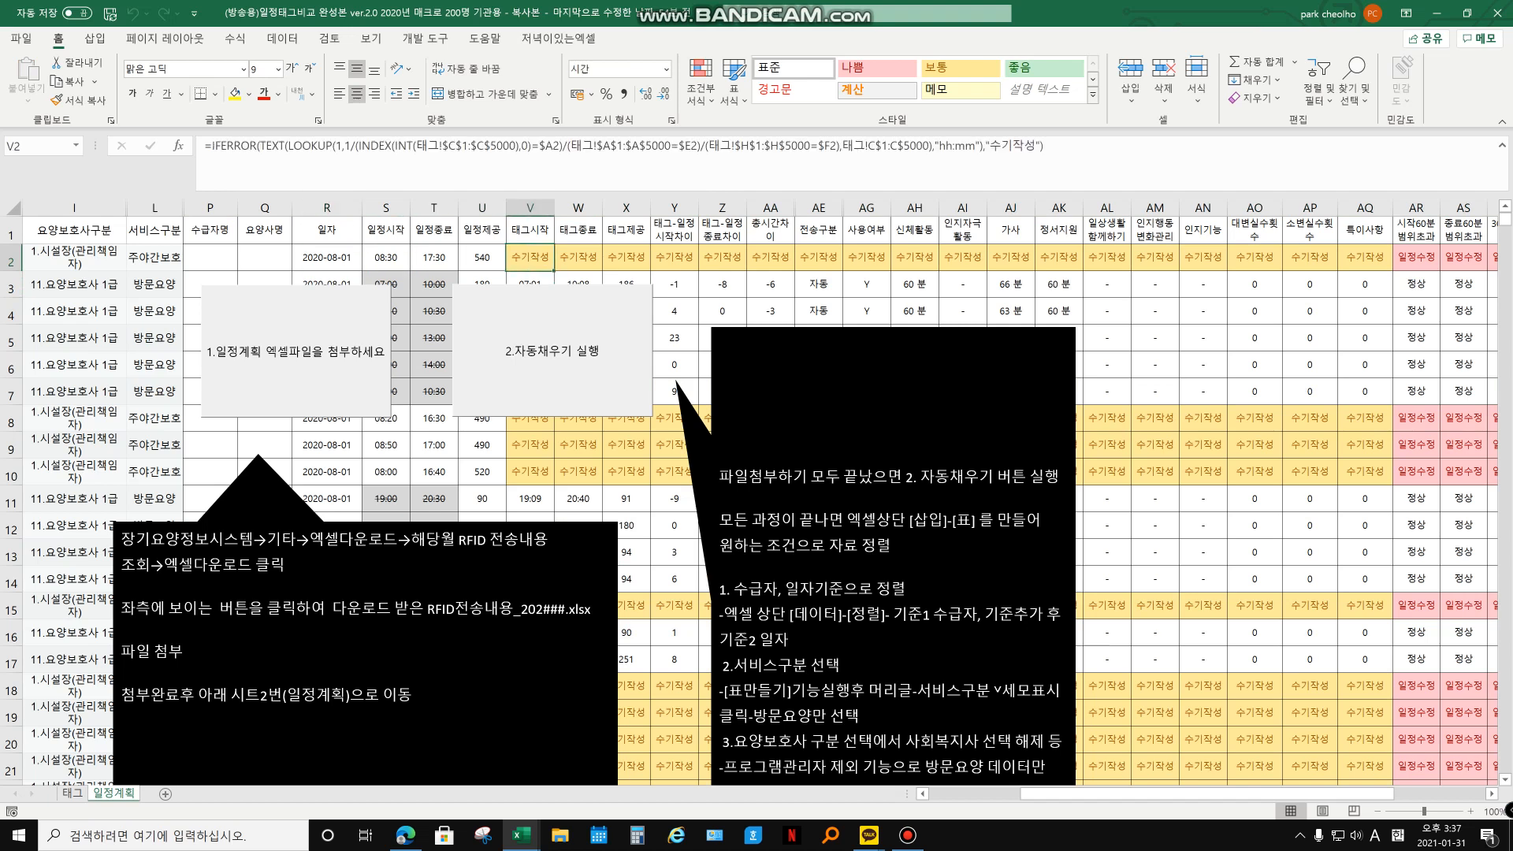
{"action": "left_click", "coordinate": [675, 258]}
{"action": "left_click", "coordinate": [482, 257]}
{"action": "left_click", "coordinate": [386, 258]}
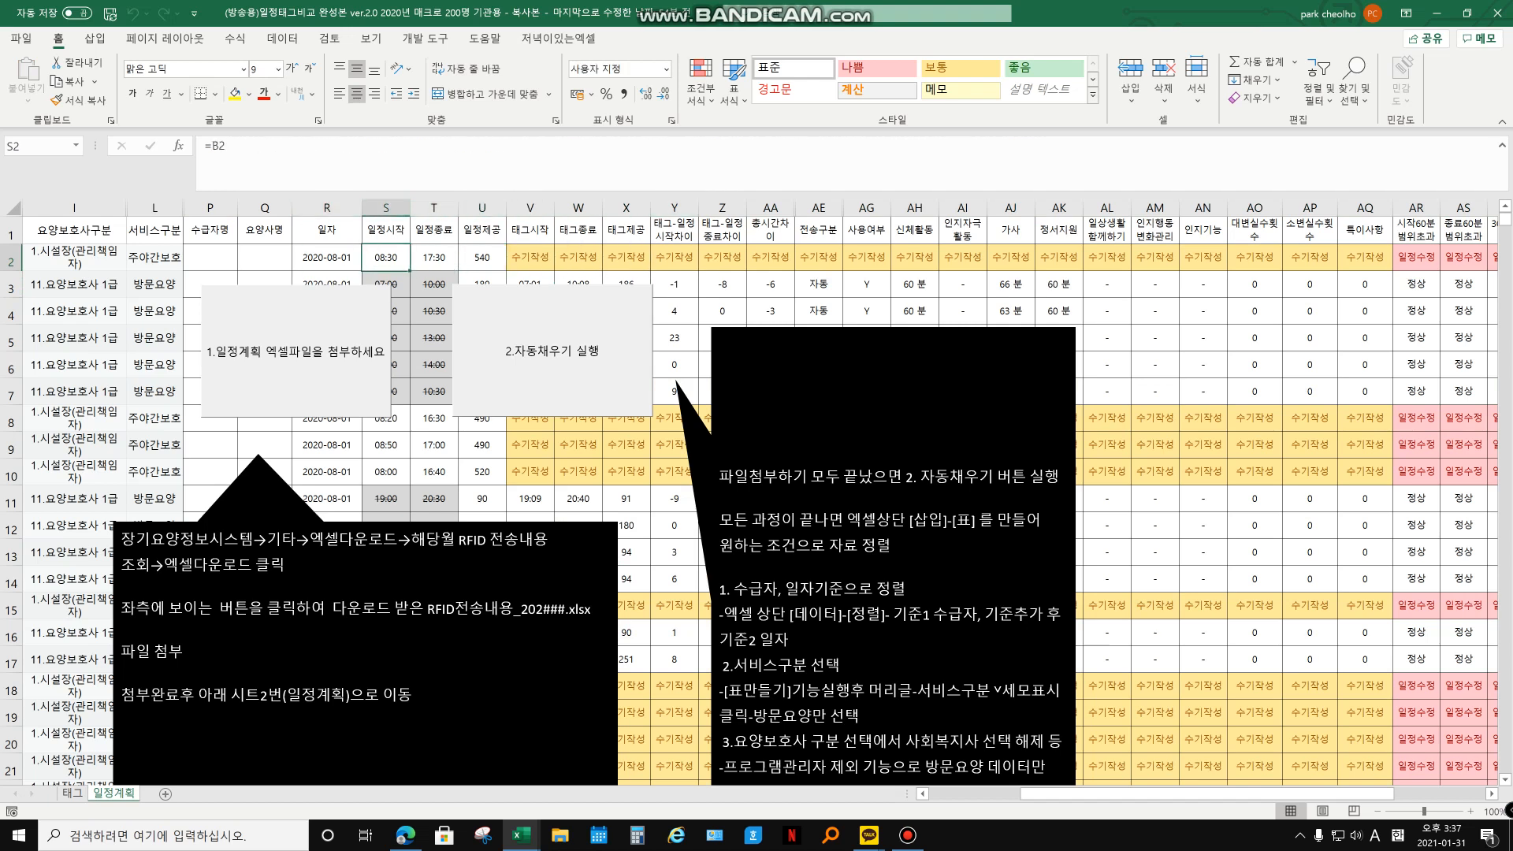
Stretch the top edge of the file-attachment instruction callout up to row 2.
{"action": "left_click", "coordinate": [365, 652]}
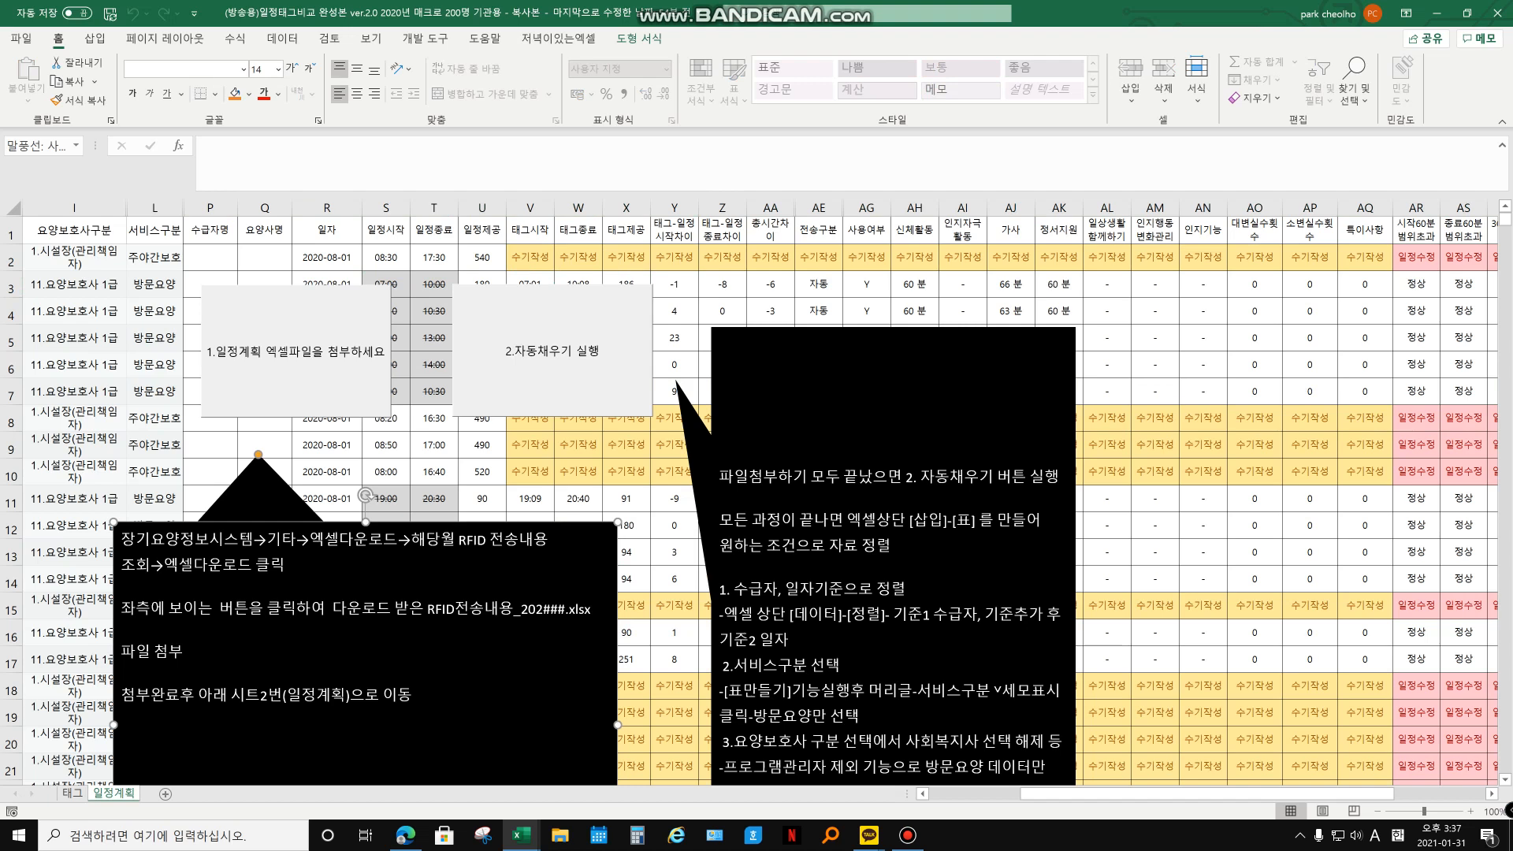
{"action": "left_click_drag", "start_coordinate": [366, 521], "coordinate": [366, 248]}
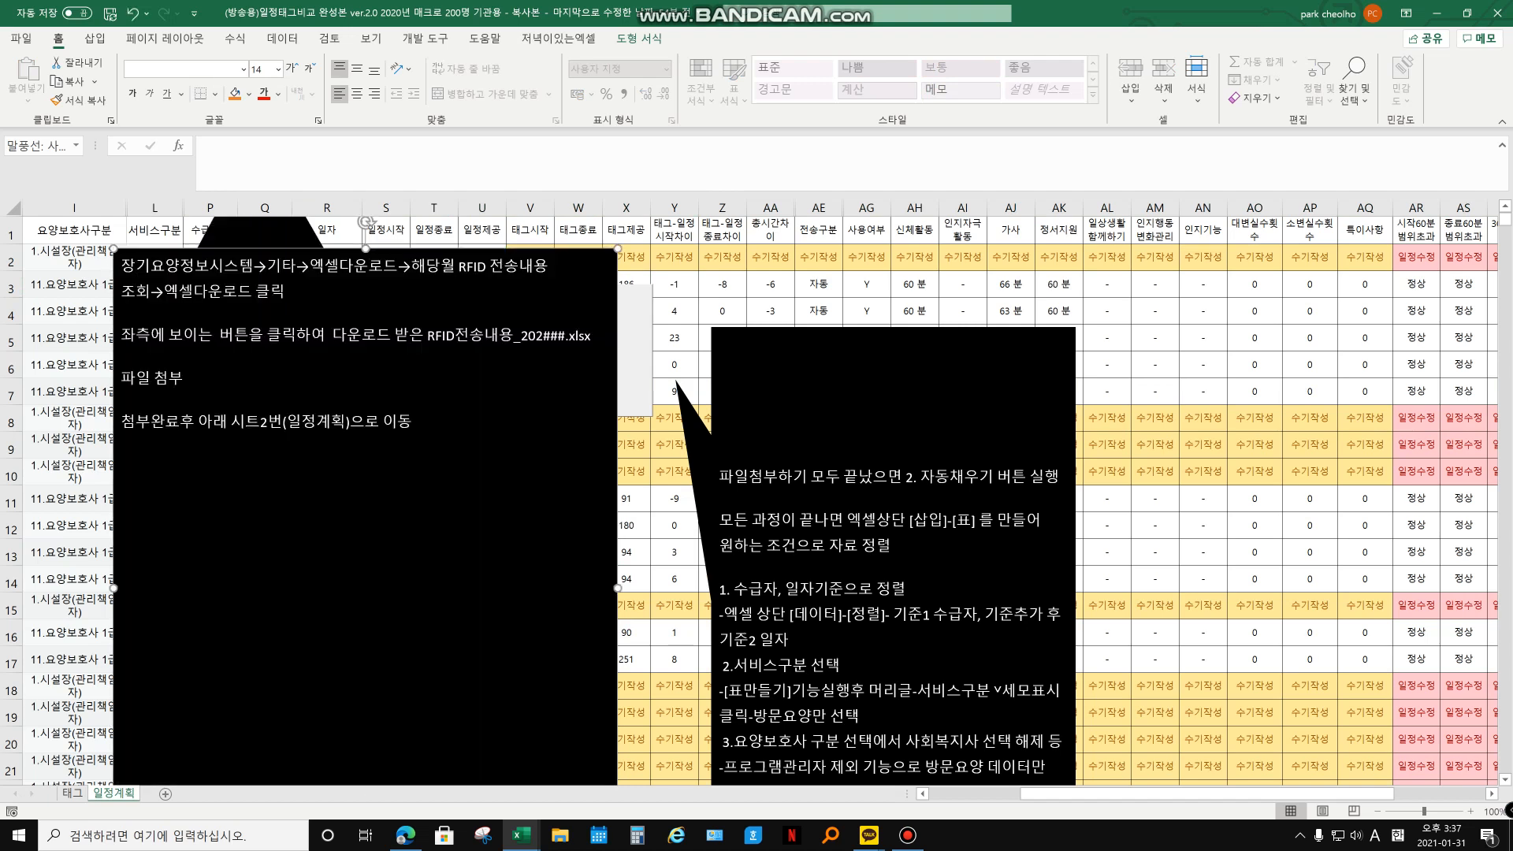
Convert the range A1:AW1089 into a table with headers and apply the light style with a solid green header.
{"action": "left_click", "coordinate": [94, 37]}
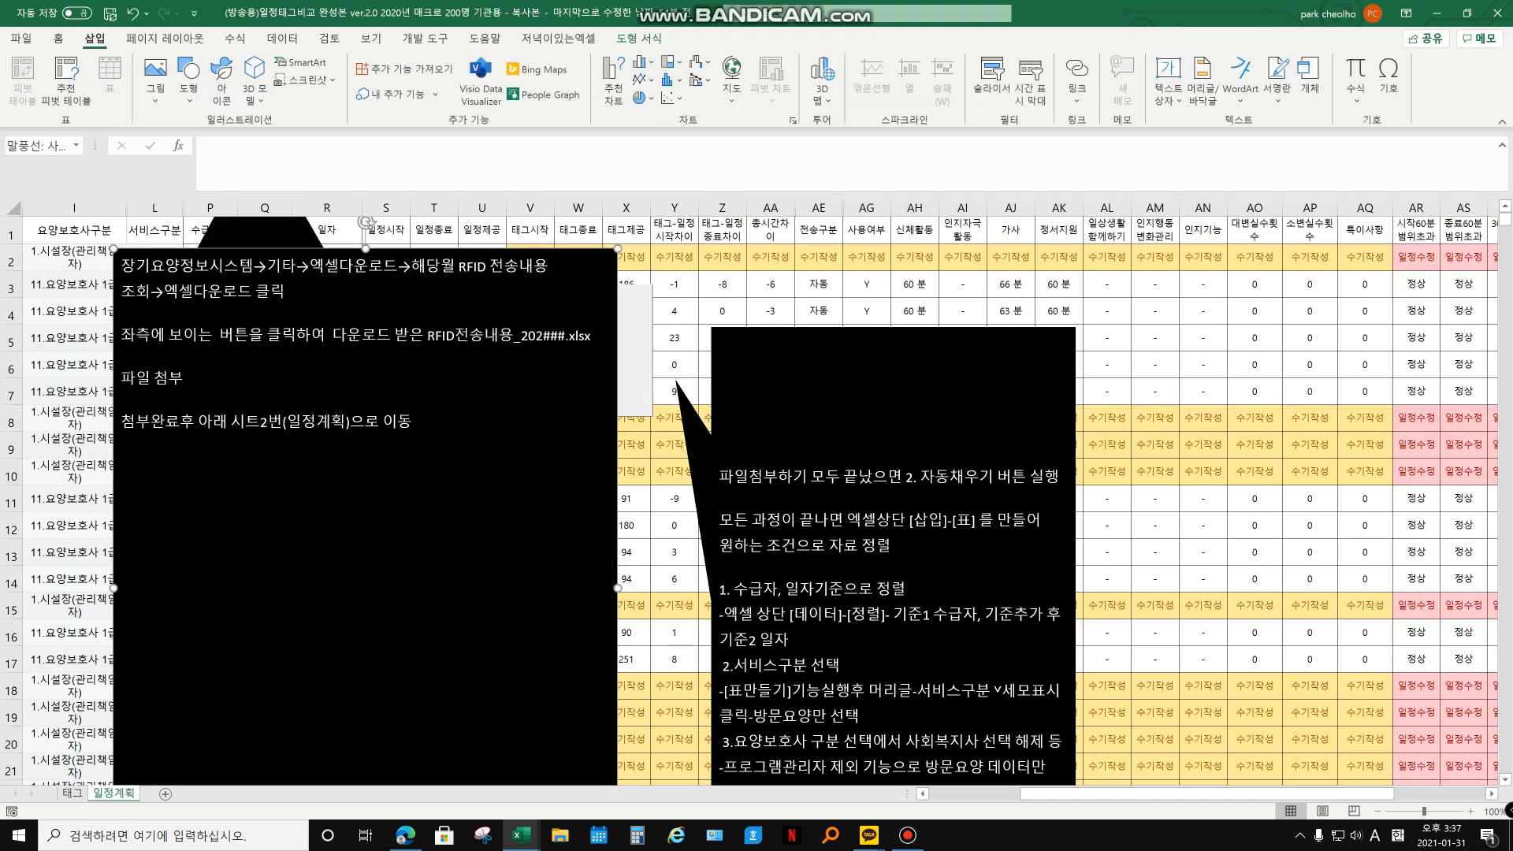
{"action": "left_click", "coordinate": [770, 284]}
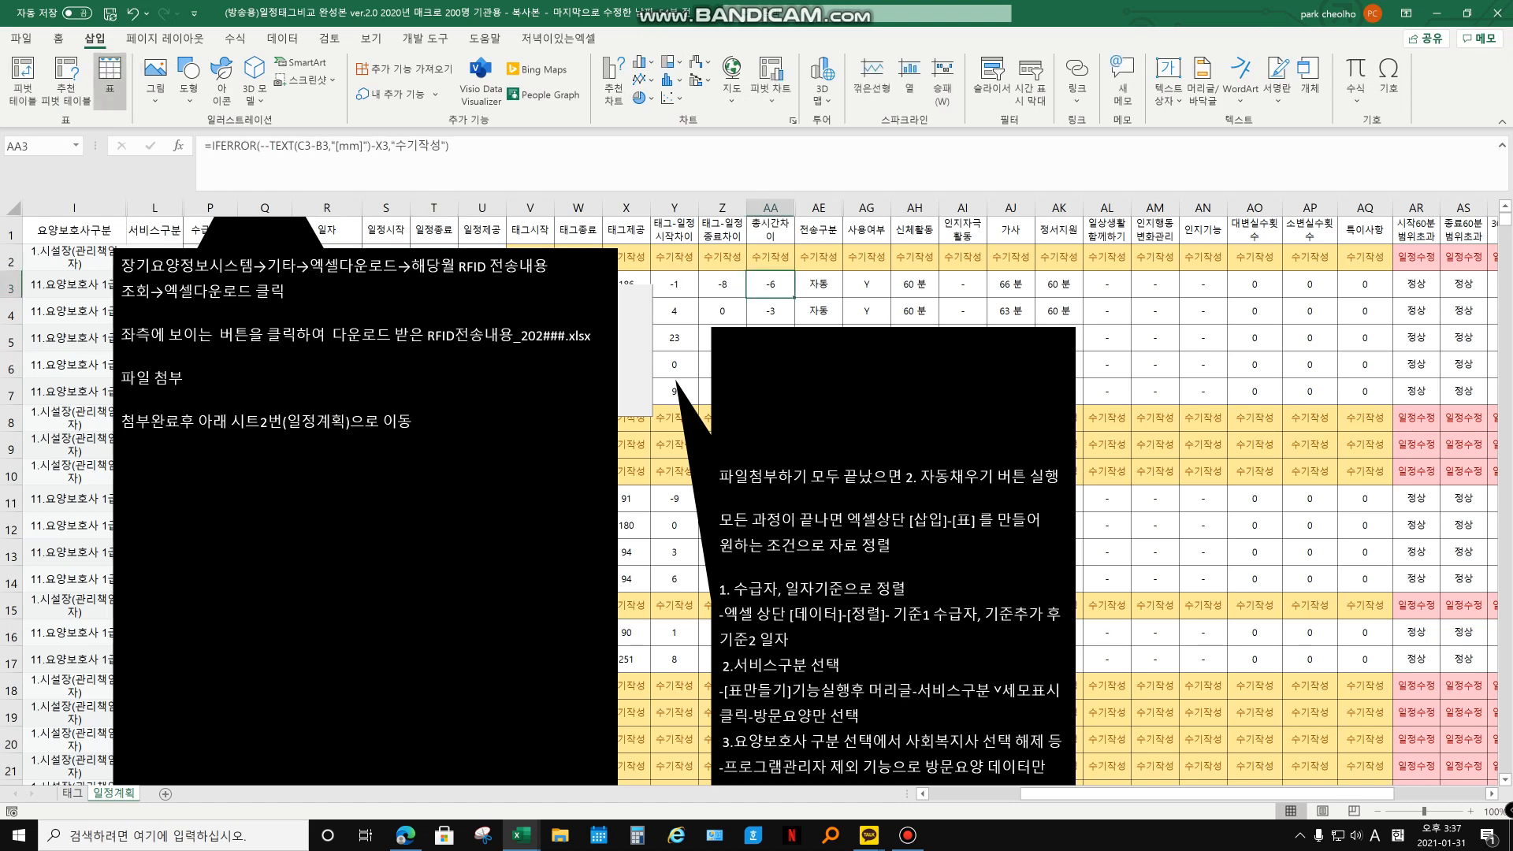
{"action": "left_click", "coordinate": [109, 79]}
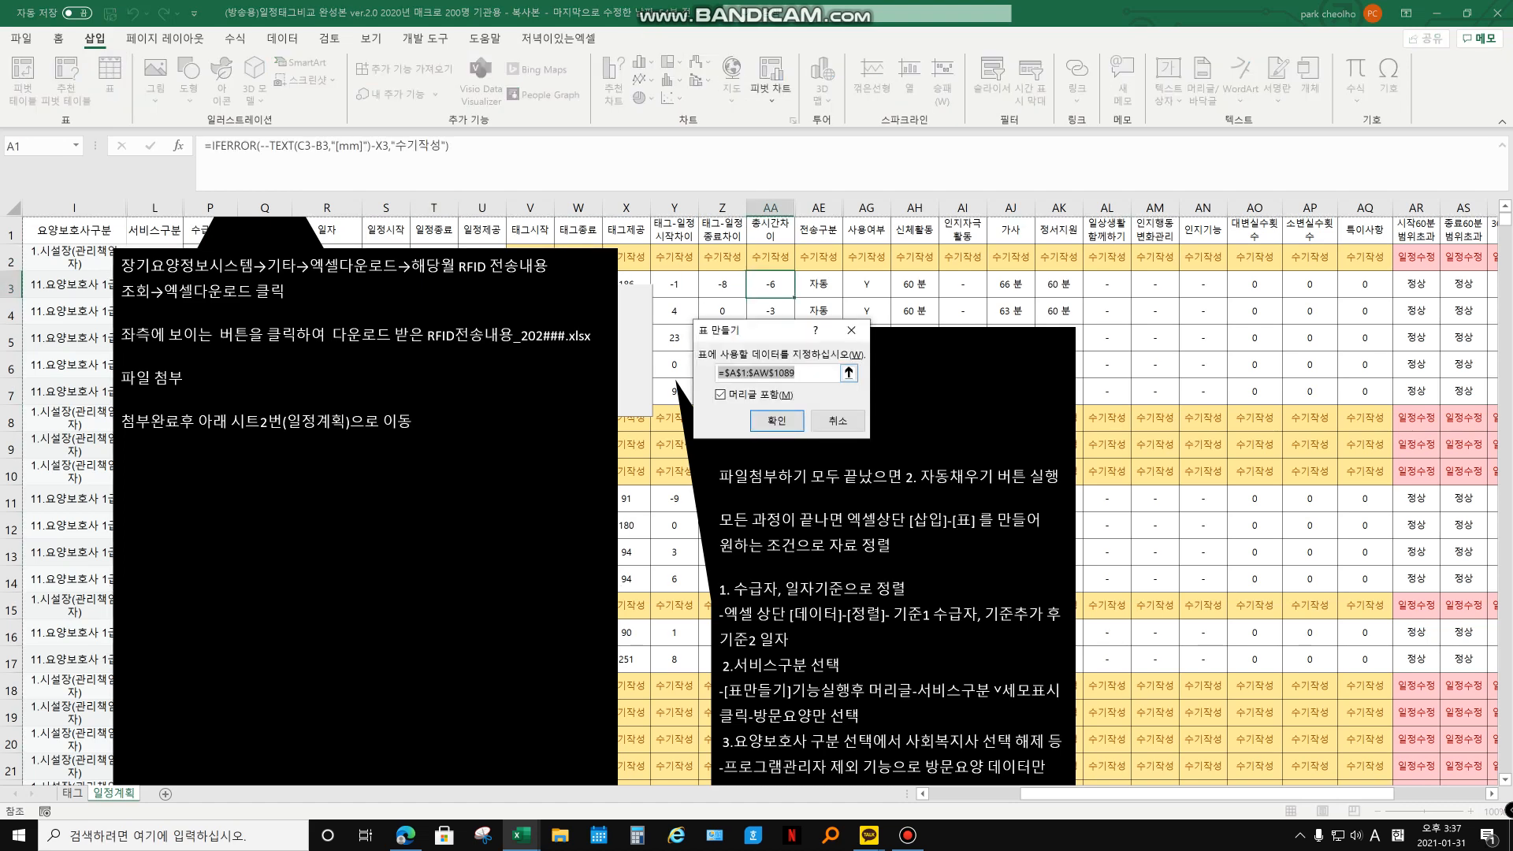
{"action": "key", "text": "Return"}
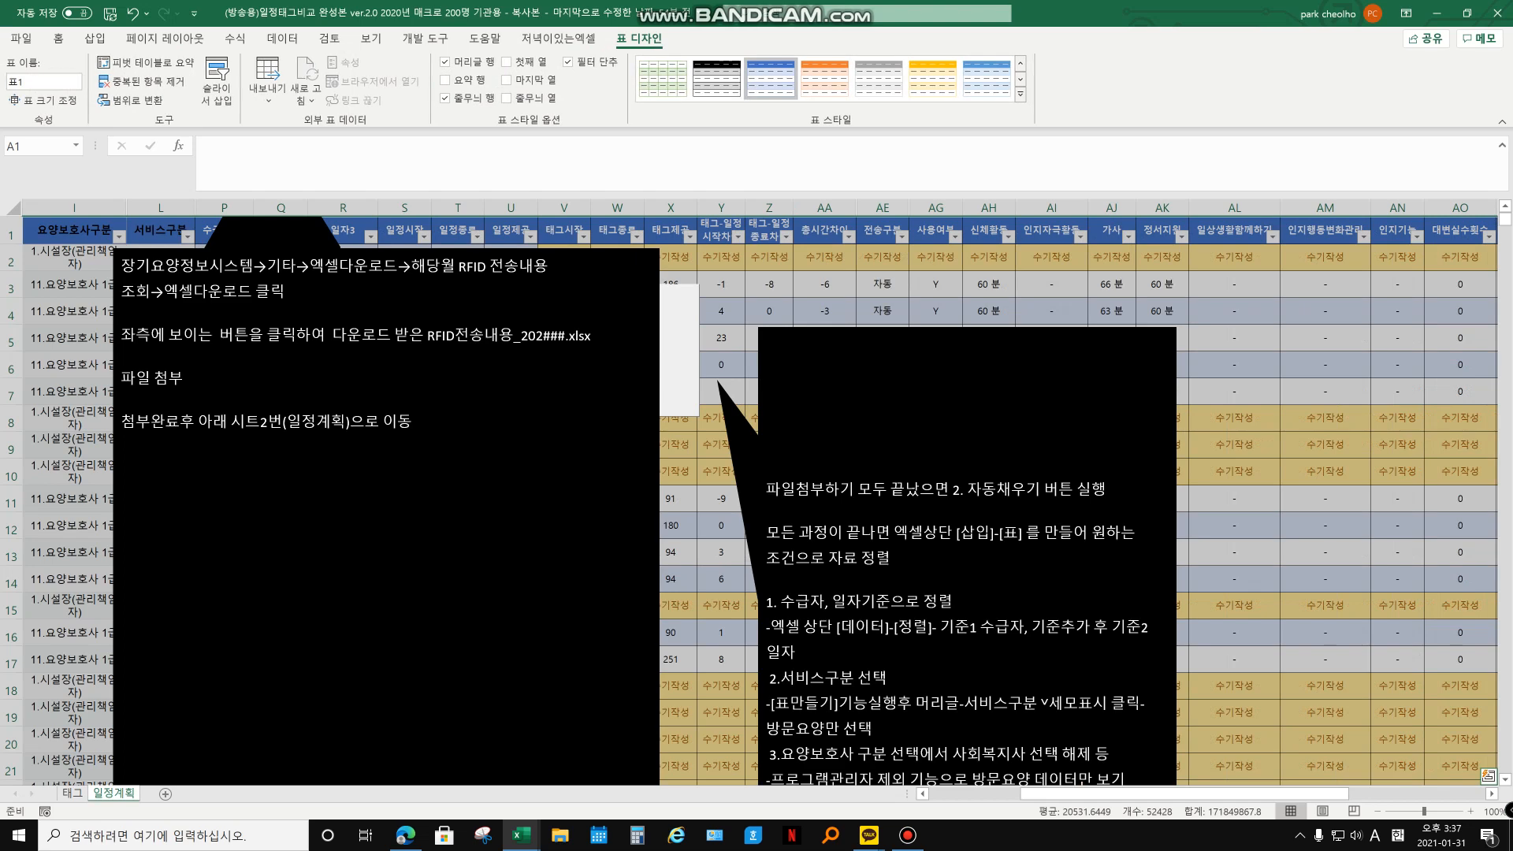
{"action": "left_click", "coordinate": [1020, 94]}
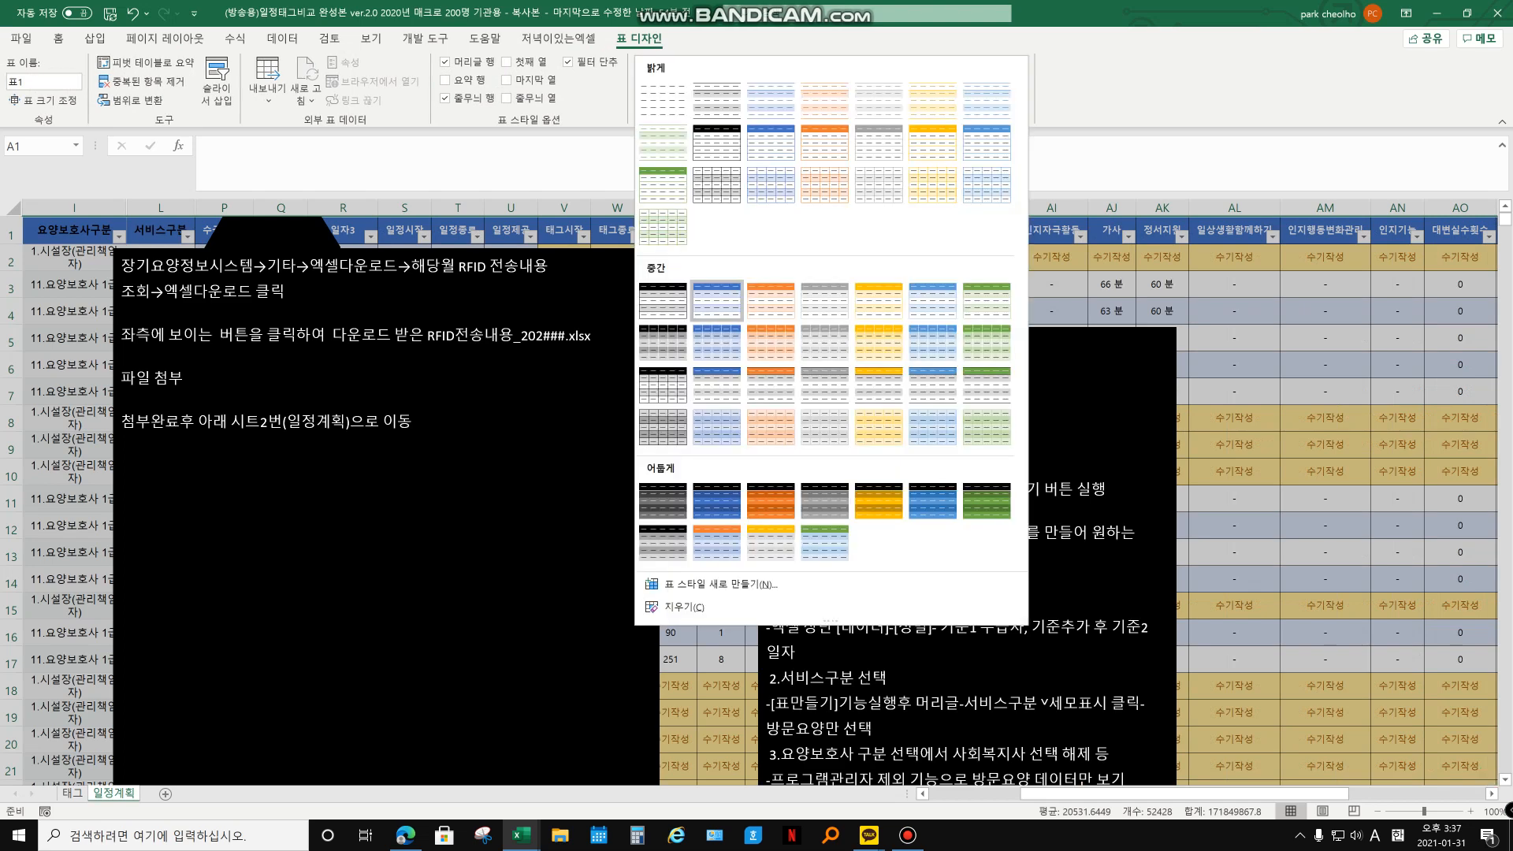
{"action": "left_click", "coordinate": [662, 185]}
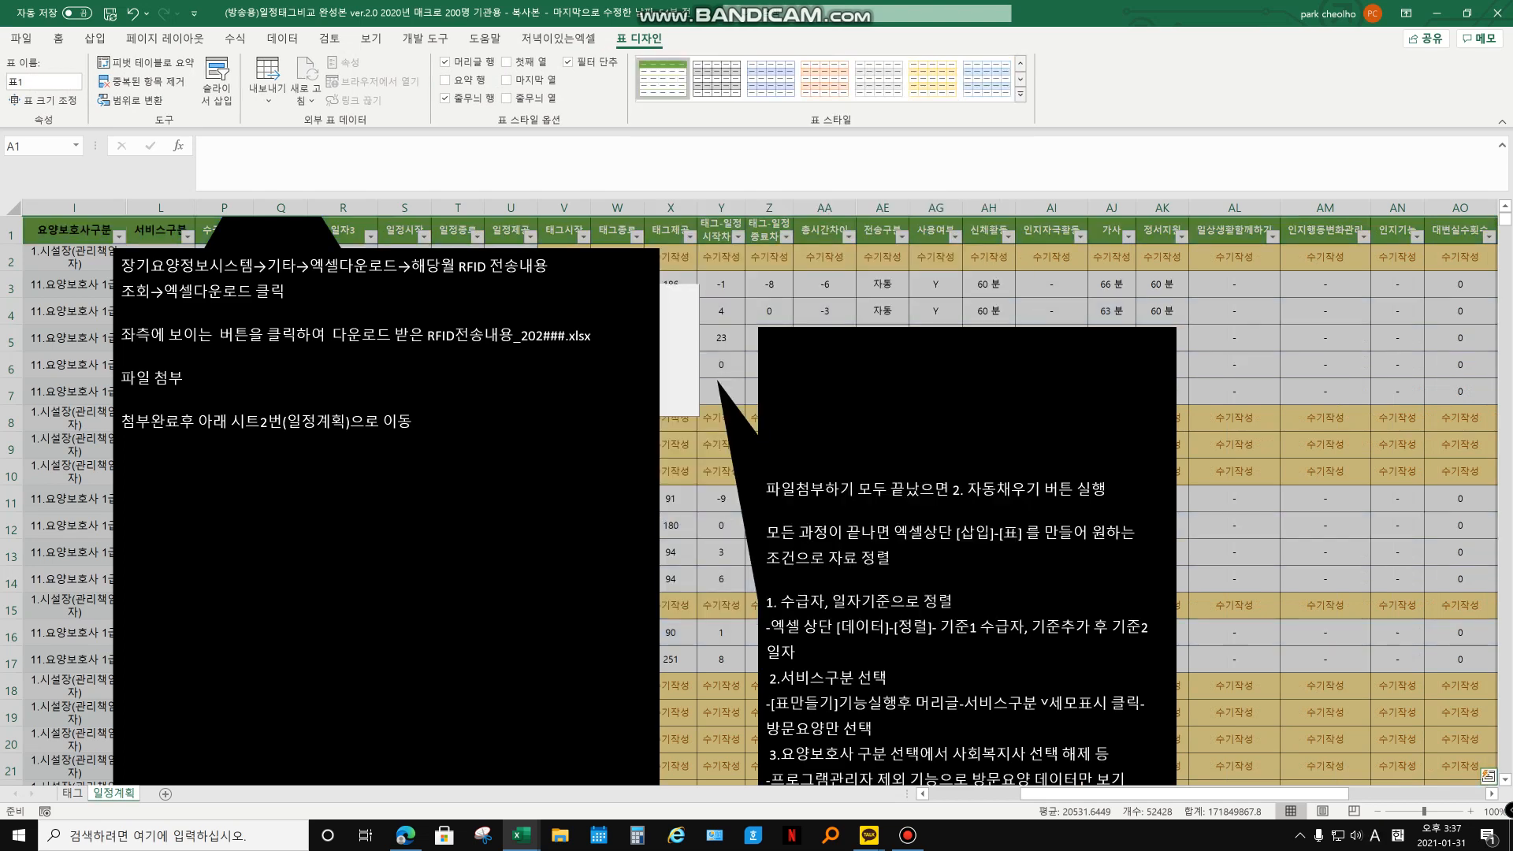
Lower the top edge of the file-attachment instruction callout to about row 8.
{"action": "left_click", "coordinate": [287, 292]}
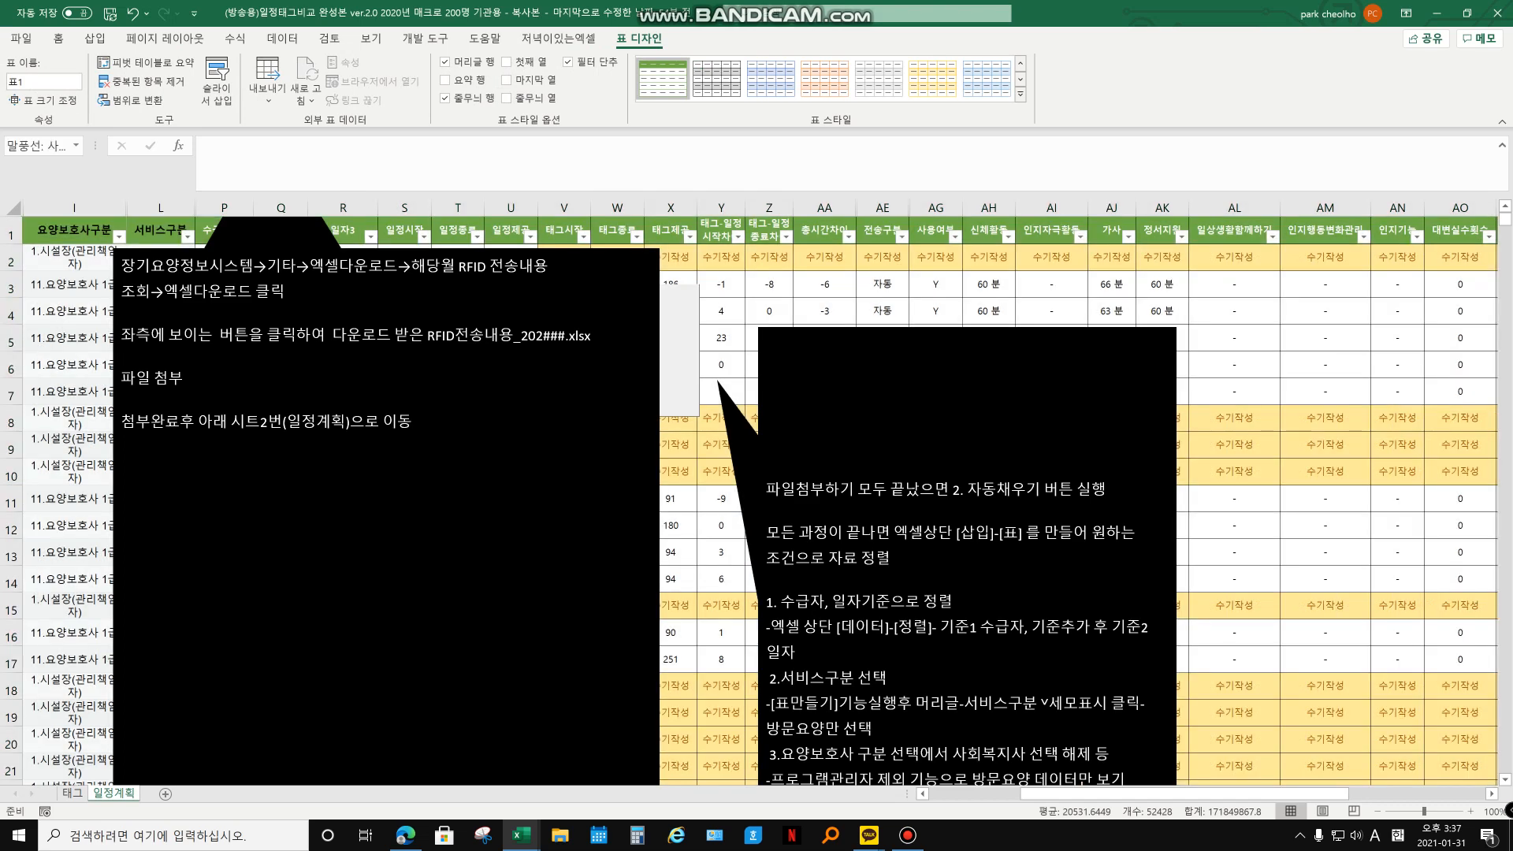
{"action": "left_click_drag", "start_coordinate": [386, 249], "coordinate": [386, 424]}
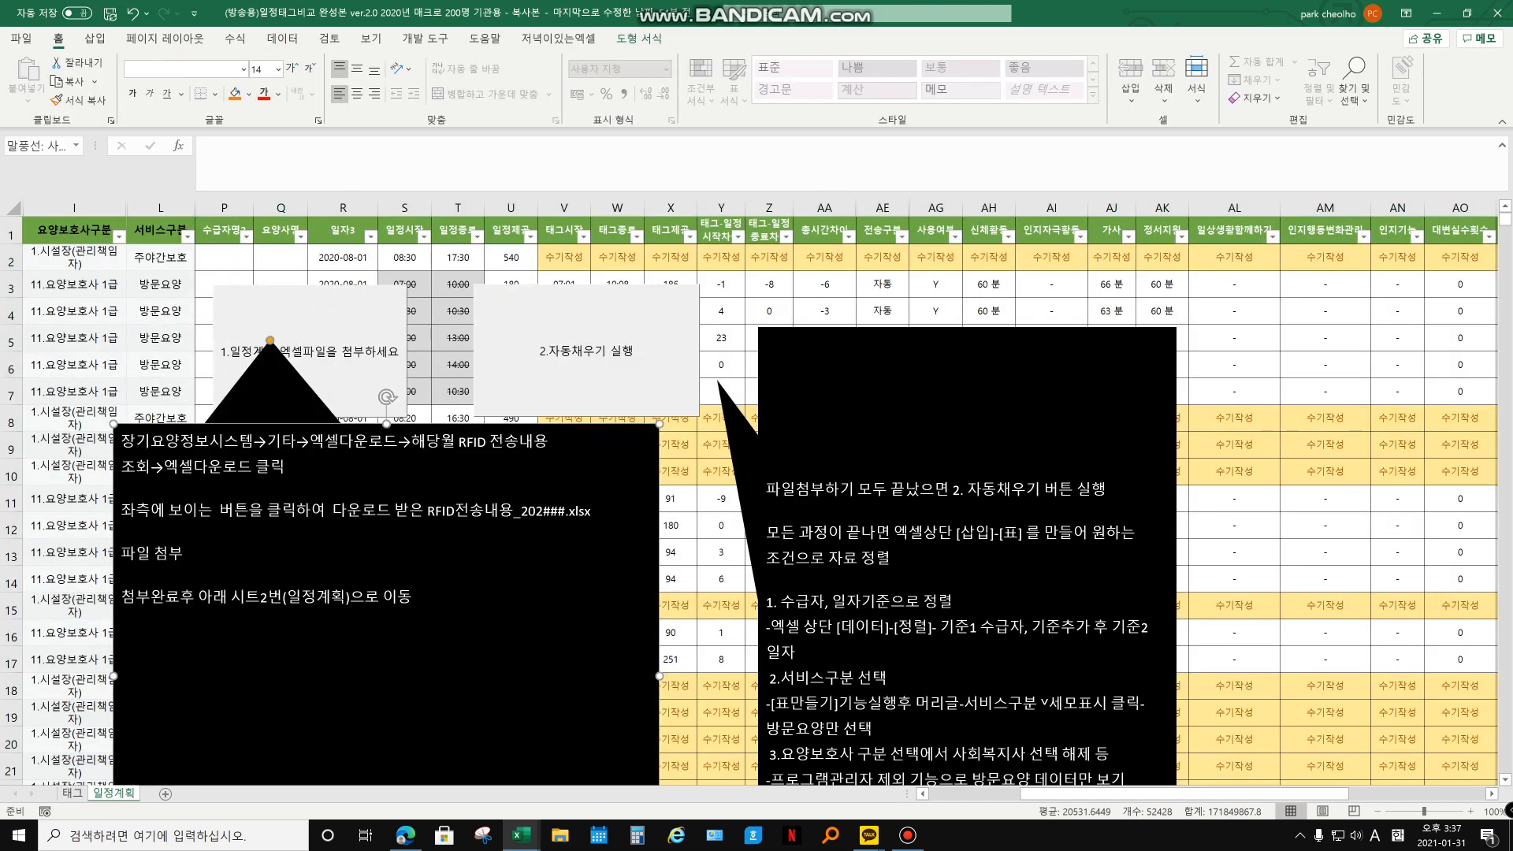
Sort the table by 수급자명 and secondarily by 일자, both by cell value in ascending order.
{"action": "left_click", "coordinate": [224, 257]}
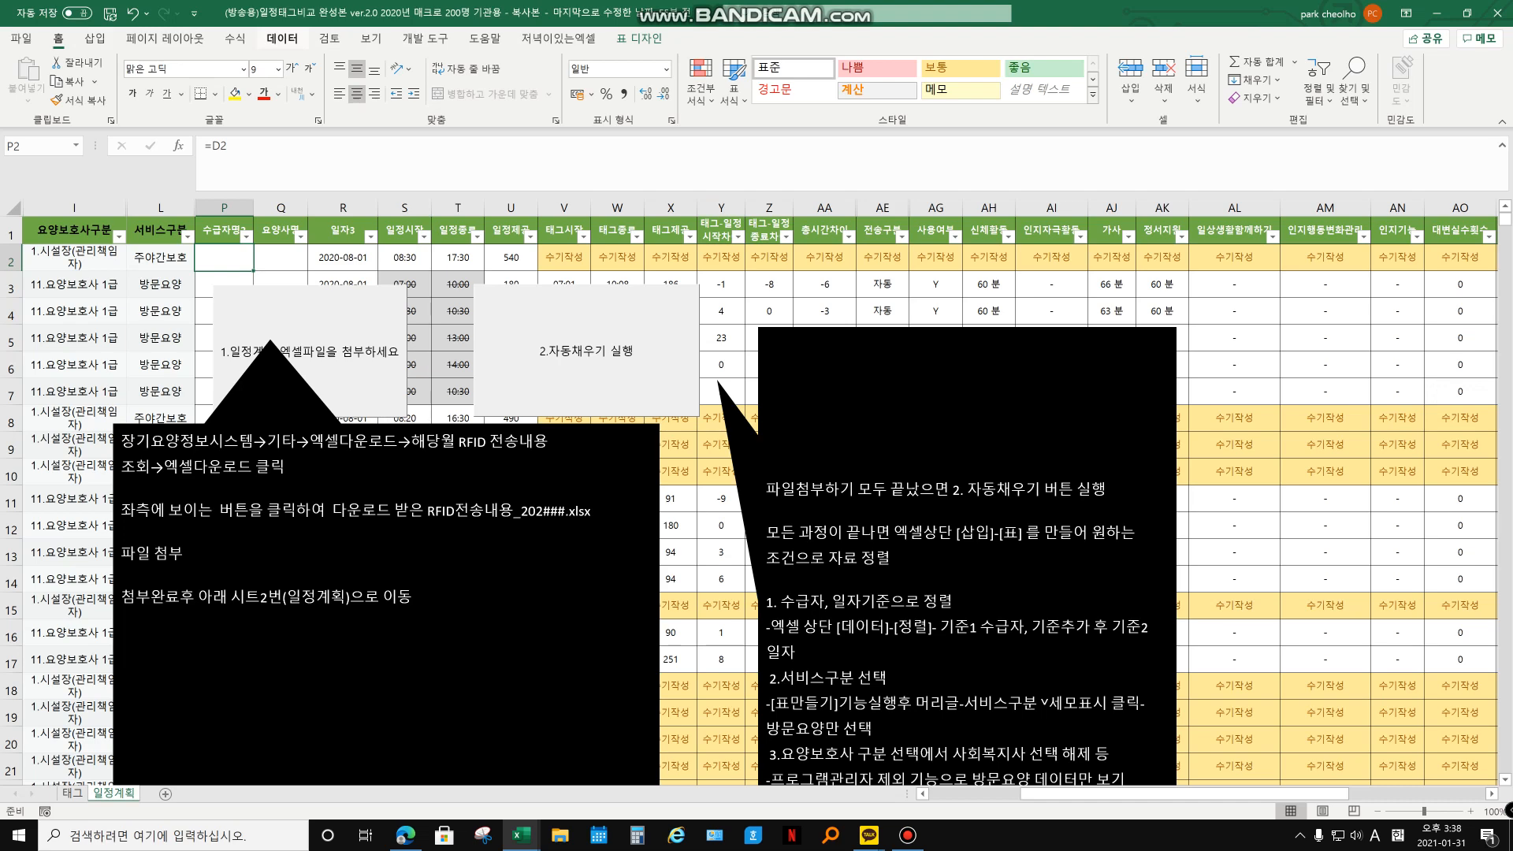
{"action": "left_click", "coordinate": [281, 38]}
{"action": "left_click", "coordinate": [575, 79]}
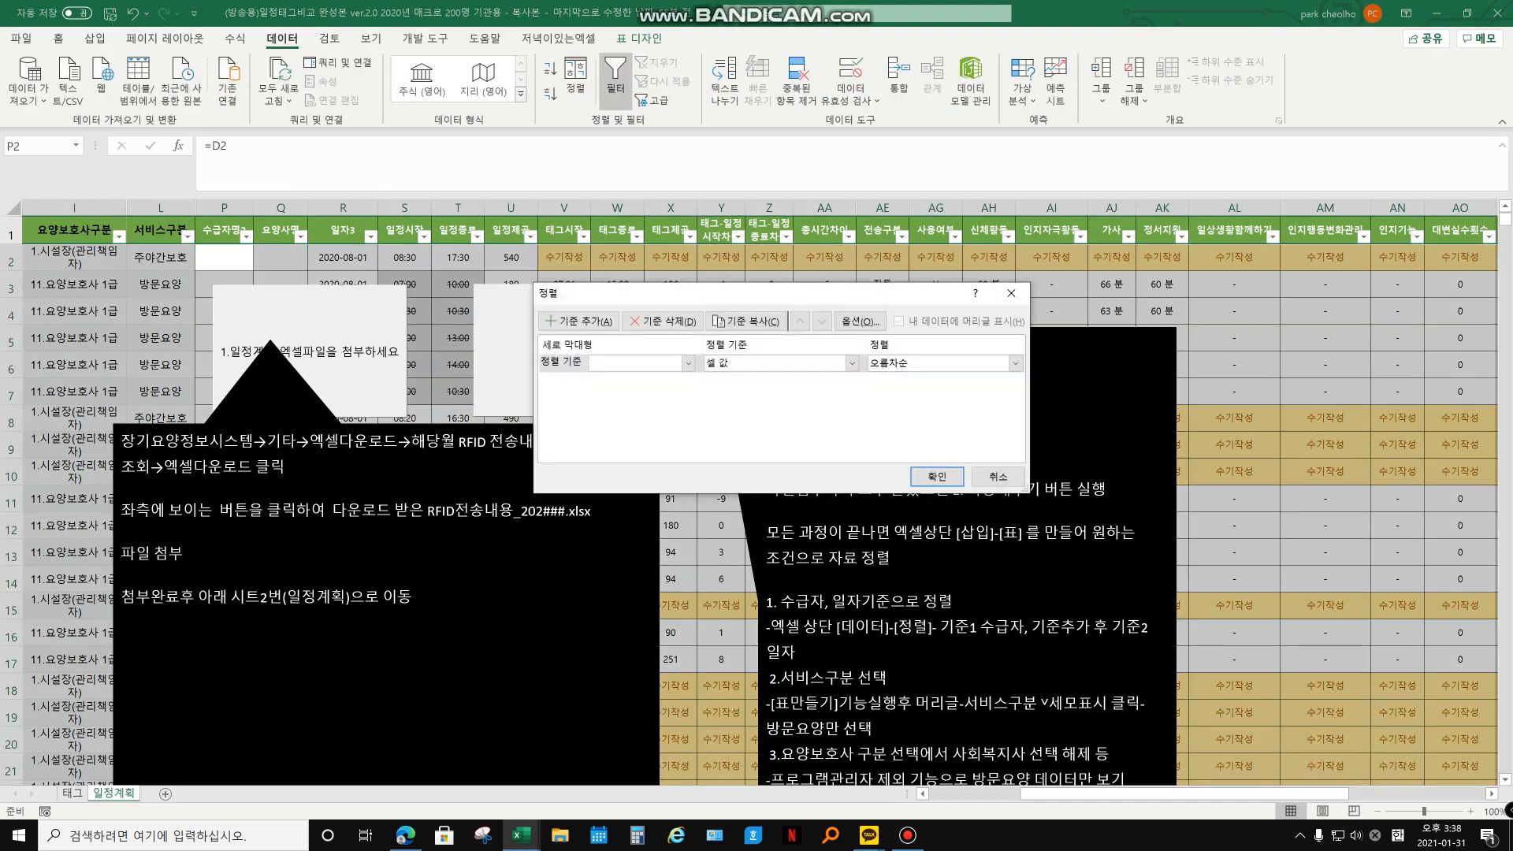
{"action": "left_click", "coordinate": [688, 362]}
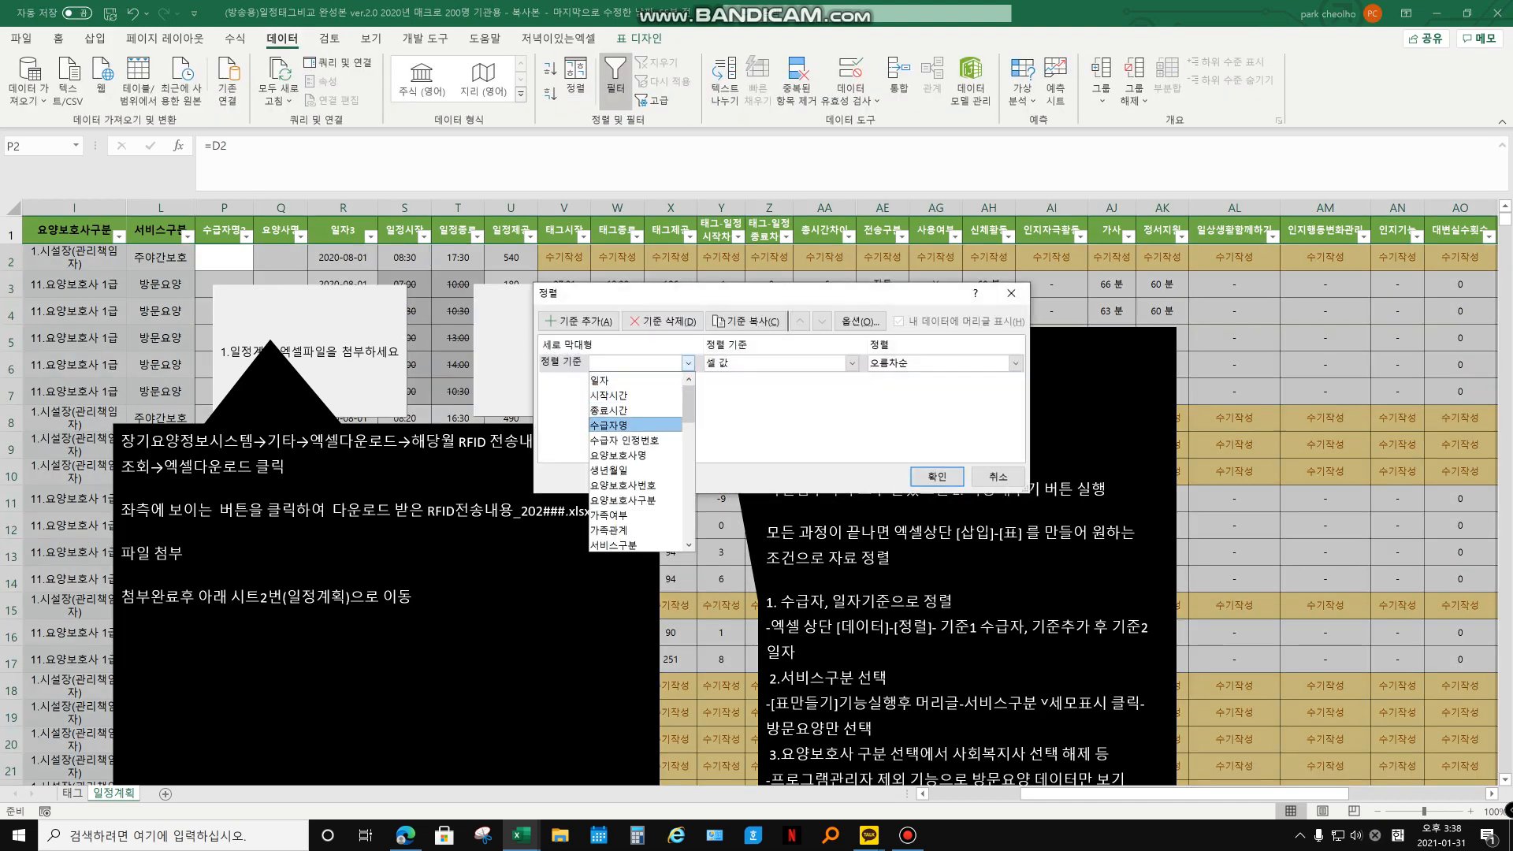
{"action": "left_click", "coordinate": [608, 425]}
{"action": "left_click", "coordinate": [578, 320]}
{"action": "left_click", "coordinate": [687, 380]}
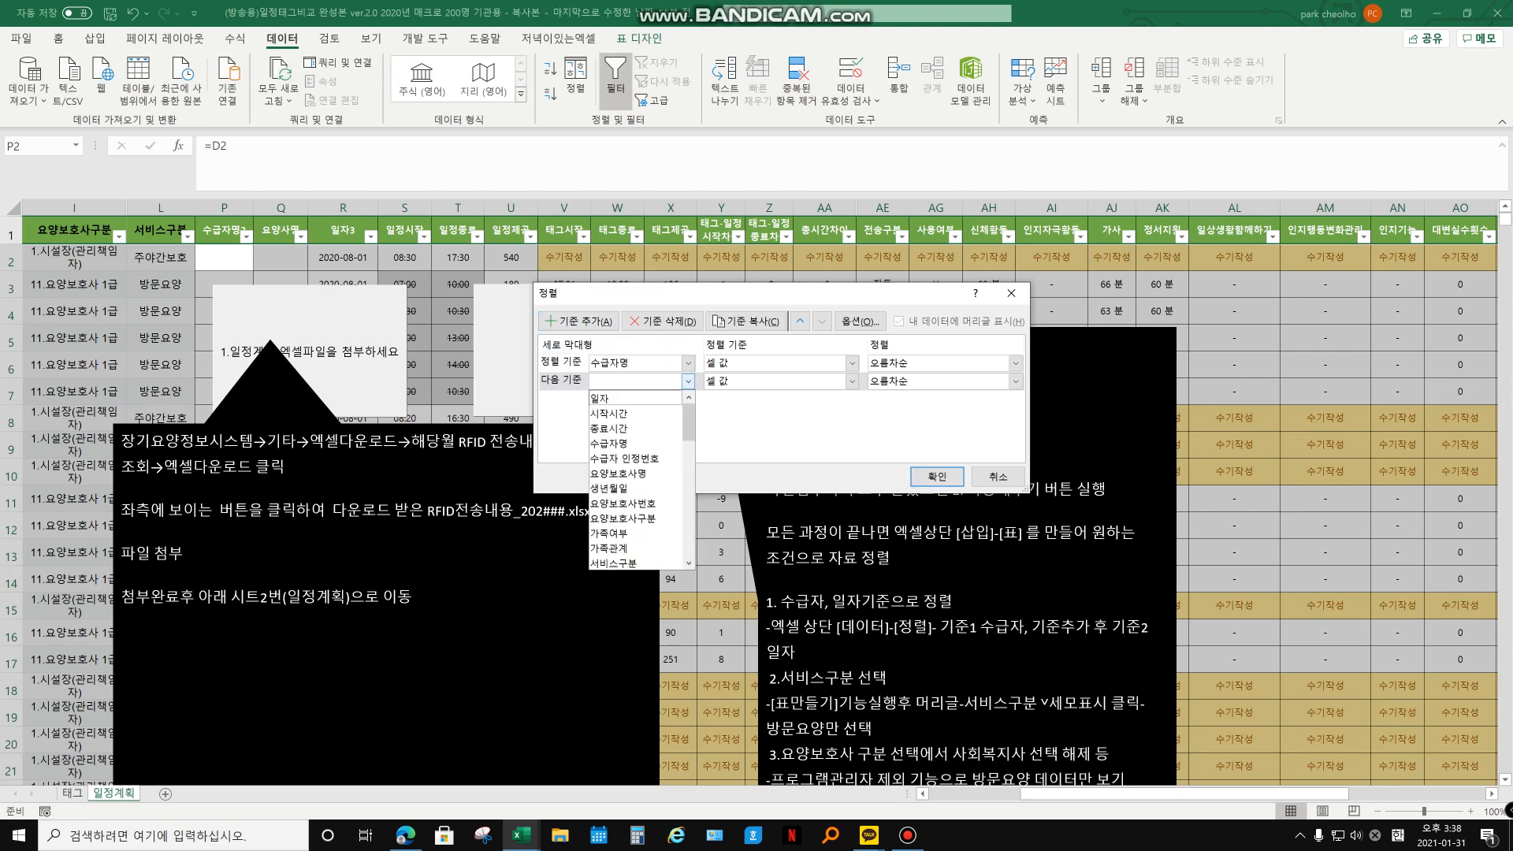
{"action": "left_click", "coordinate": [623, 398]}
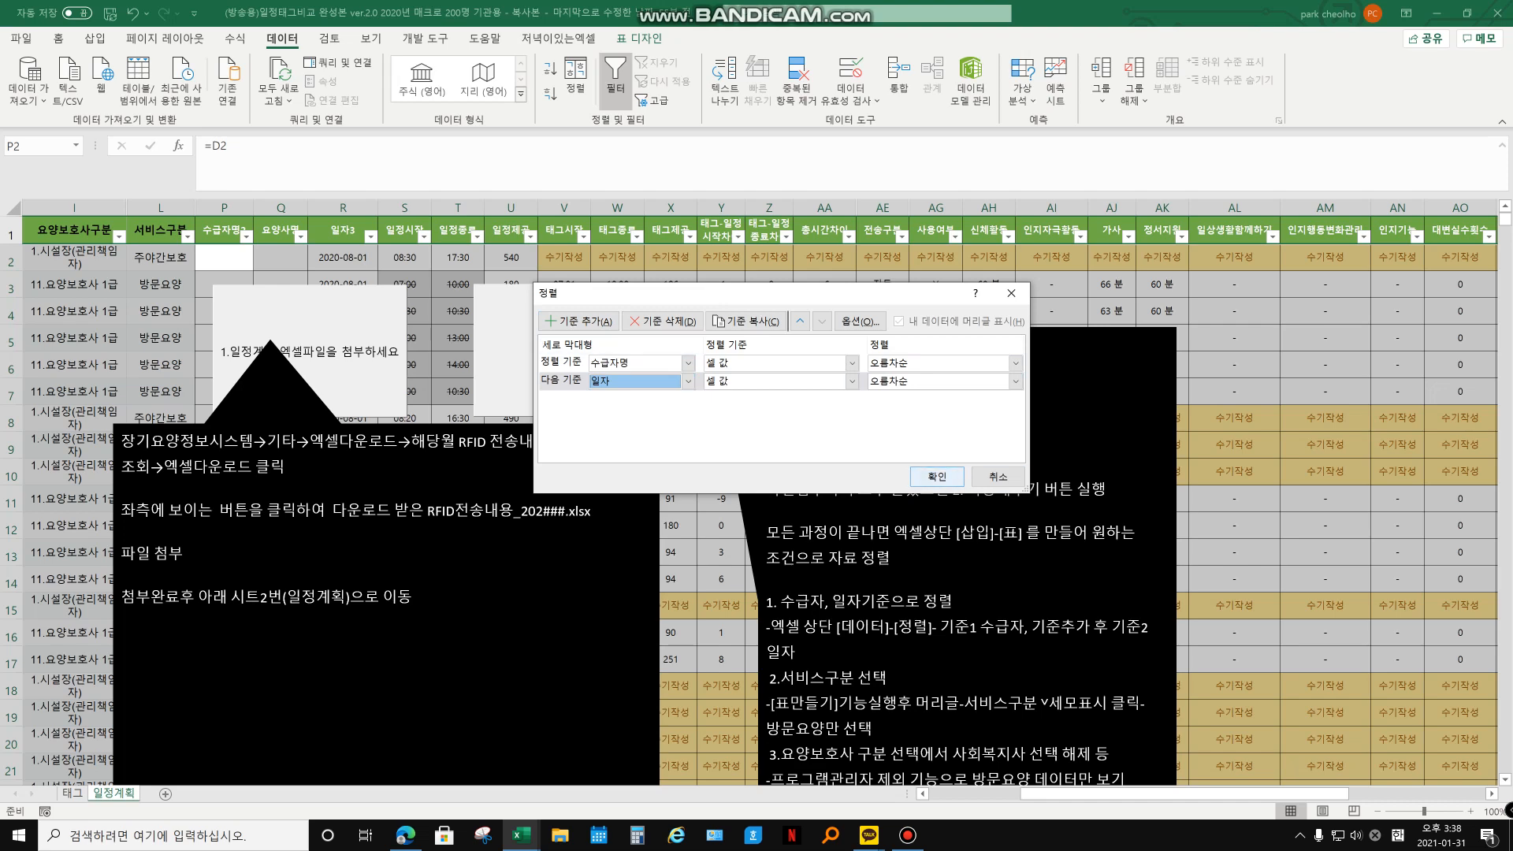
{"action": "left_click", "coordinate": [936, 476]}
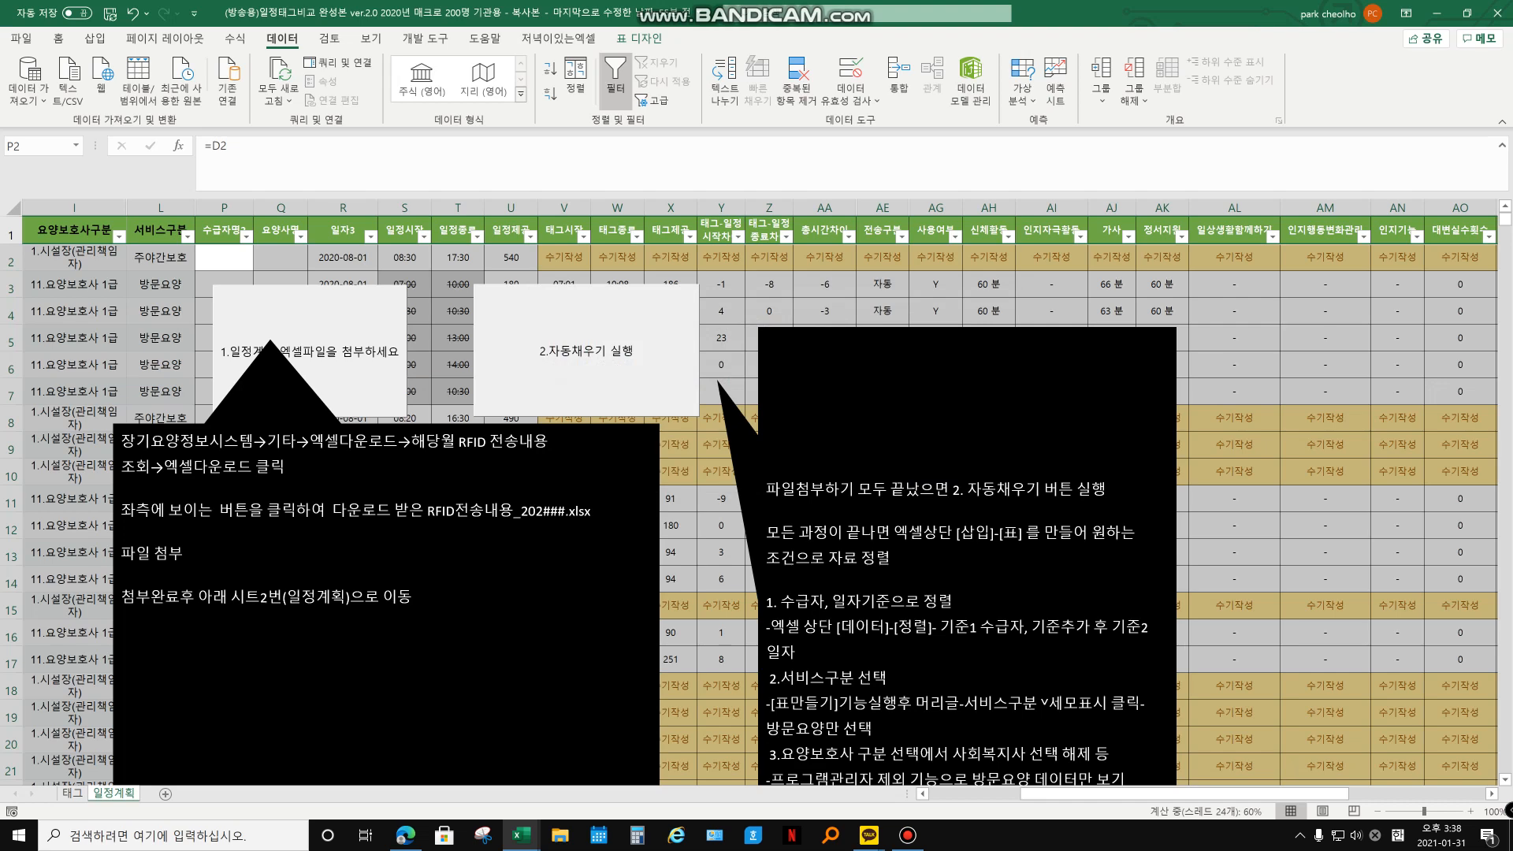
Filter the 서비스구분 column to exclude 주야간보호 and keep only 방문요양 records.
{"action": "key", "text": "Left"}
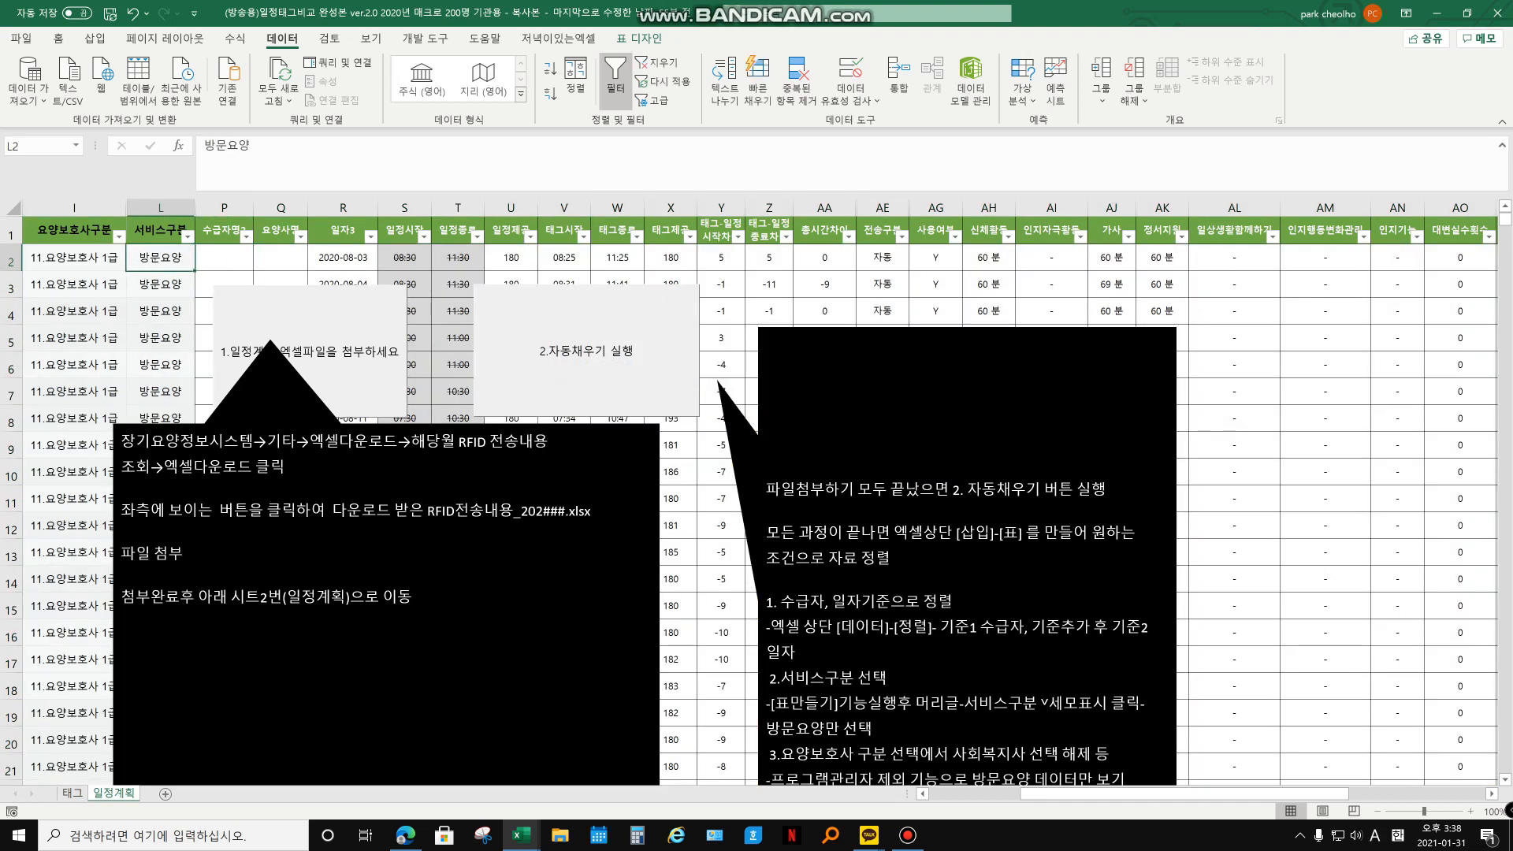
{"action": "left_click", "coordinate": [186, 236]}
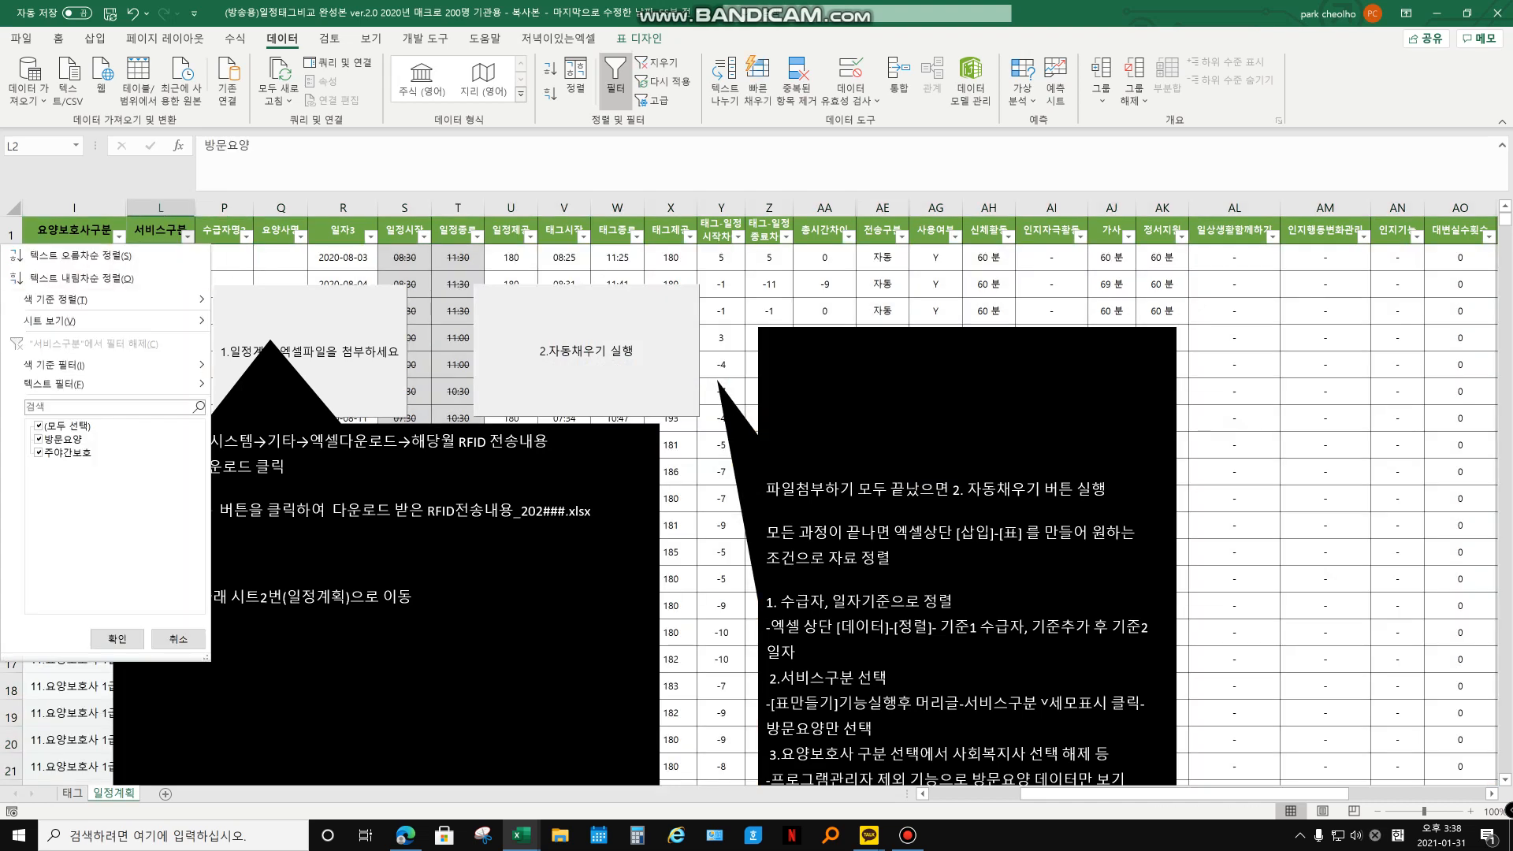
{"action": "left_click", "coordinate": [39, 452]}
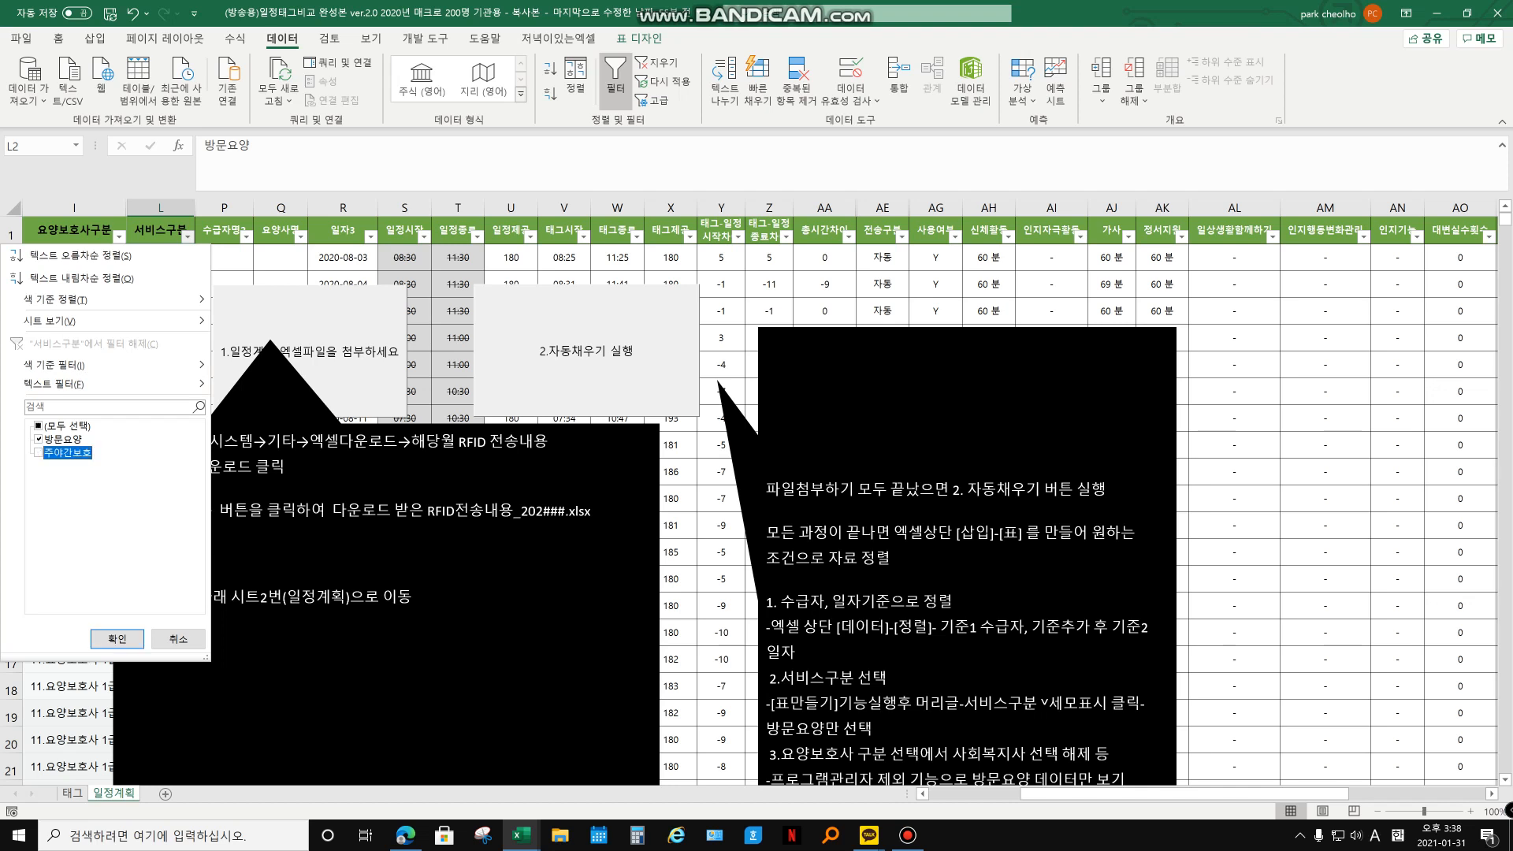
{"action": "left_click", "coordinate": [117, 639]}
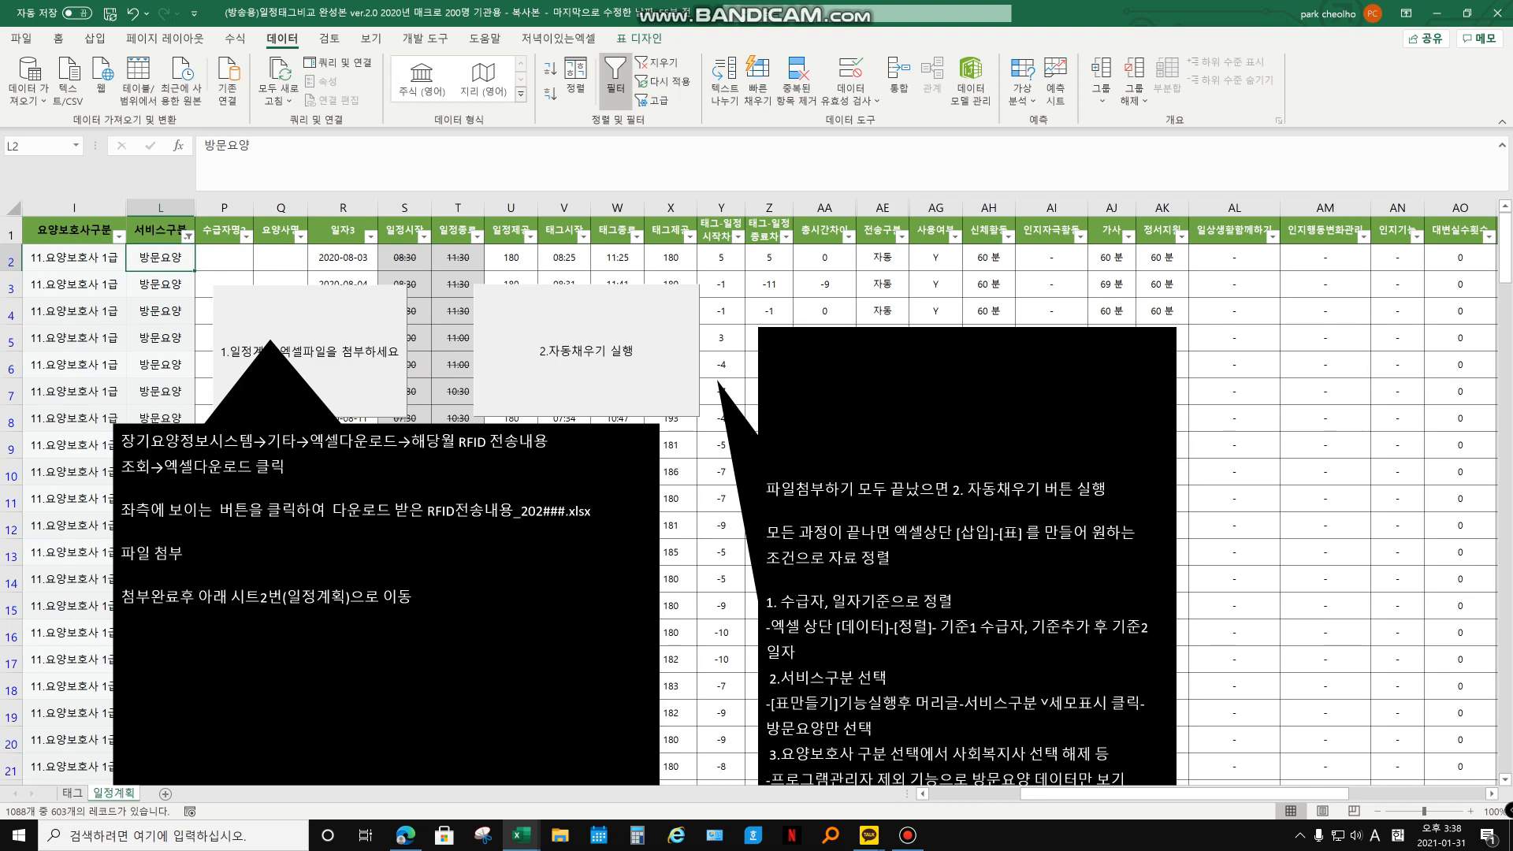
Examine the row 2 formulas in the start and end 60-minute, 30분단위 초과 and tag completion check columns (AR to AU).
{"action": "left_click", "coordinate": [458, 258]}
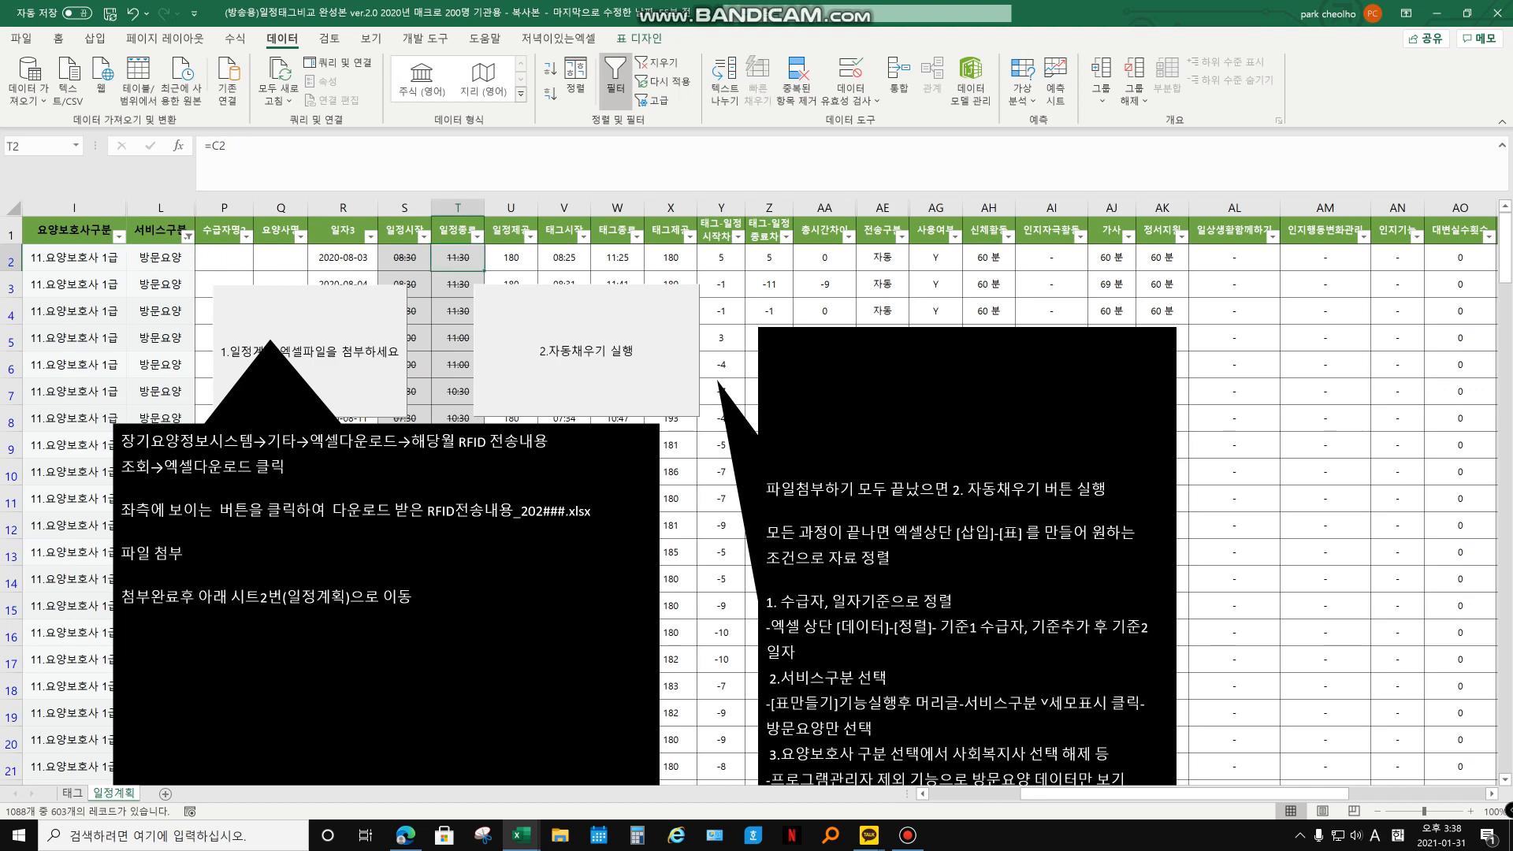
{"action": "left_click_drag", "start_coordinate": [1048, 794], "coordinate": [1184, 793]}
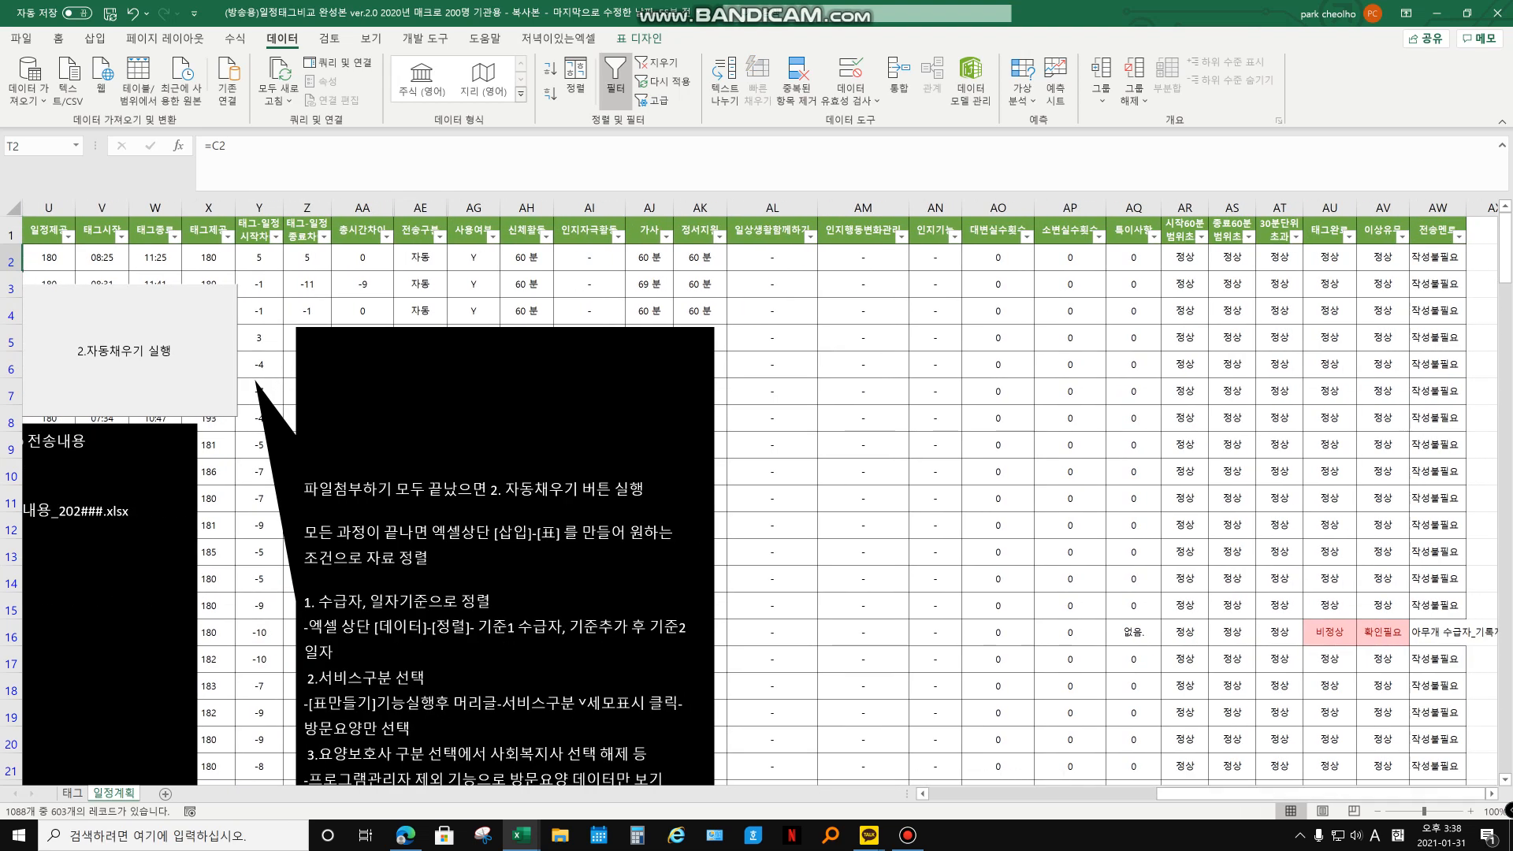
{"action": "left_click", "coordinate": [1184, 258]}
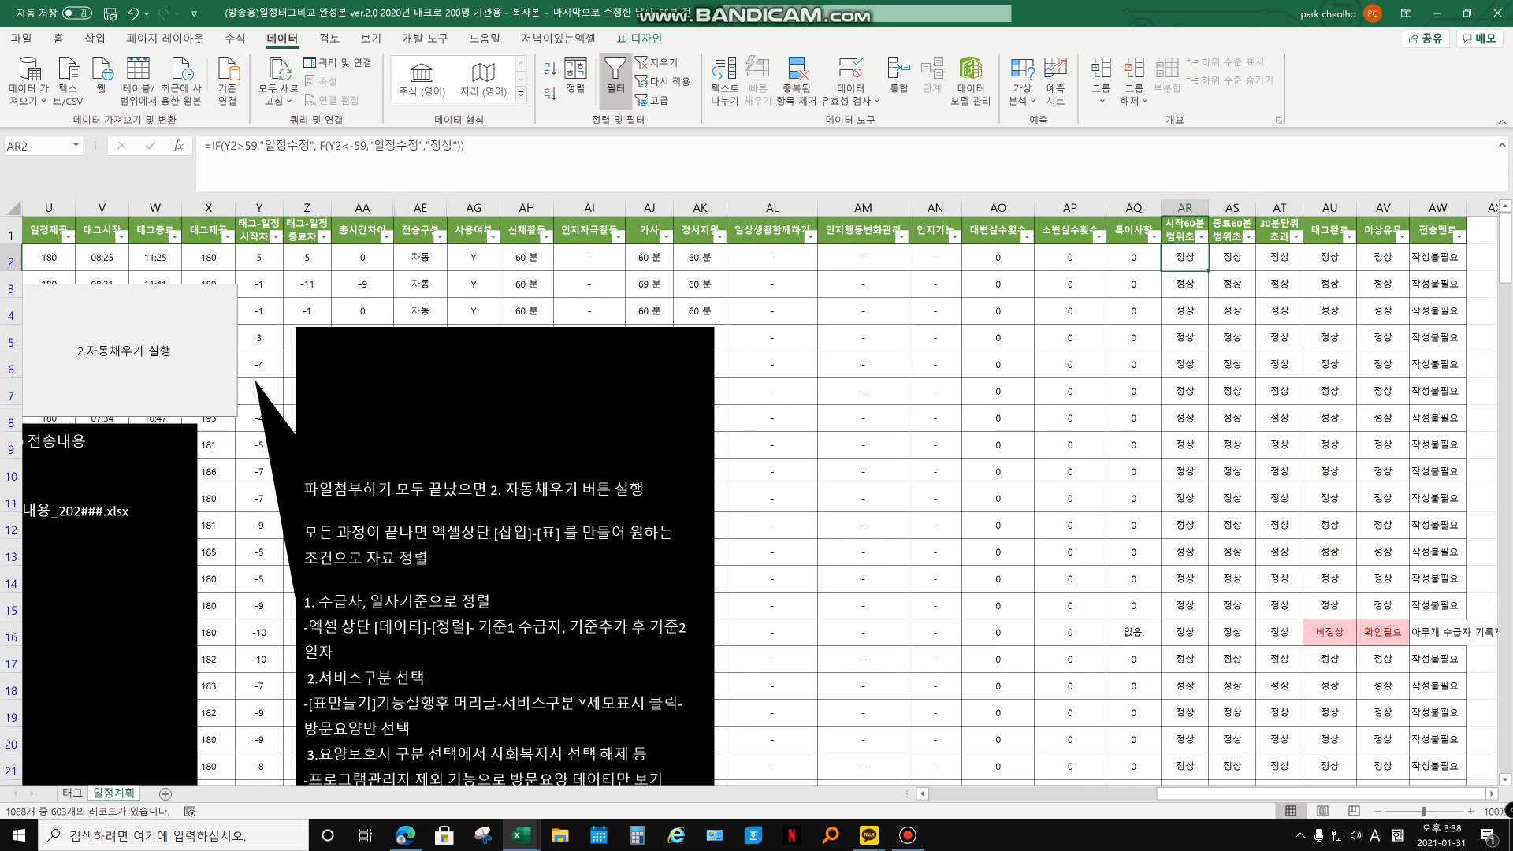
{"action": "left_click", "coordinate": [1232, 257]}
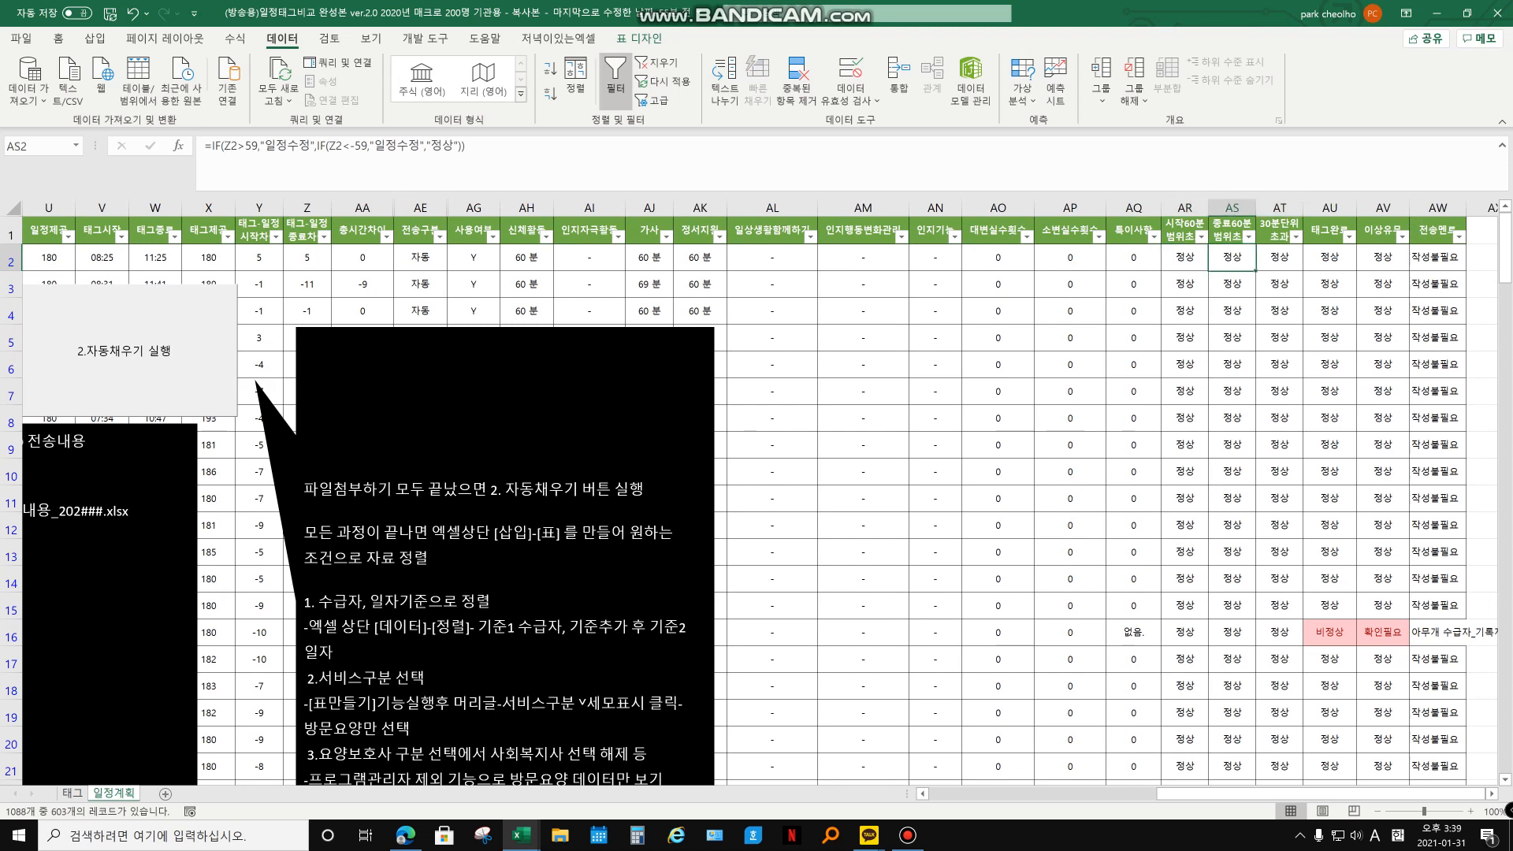
{"action": "left_click", "coordinate": [1280, 258]}
{"action": "left_click", "coordinate": [1329, 258]}
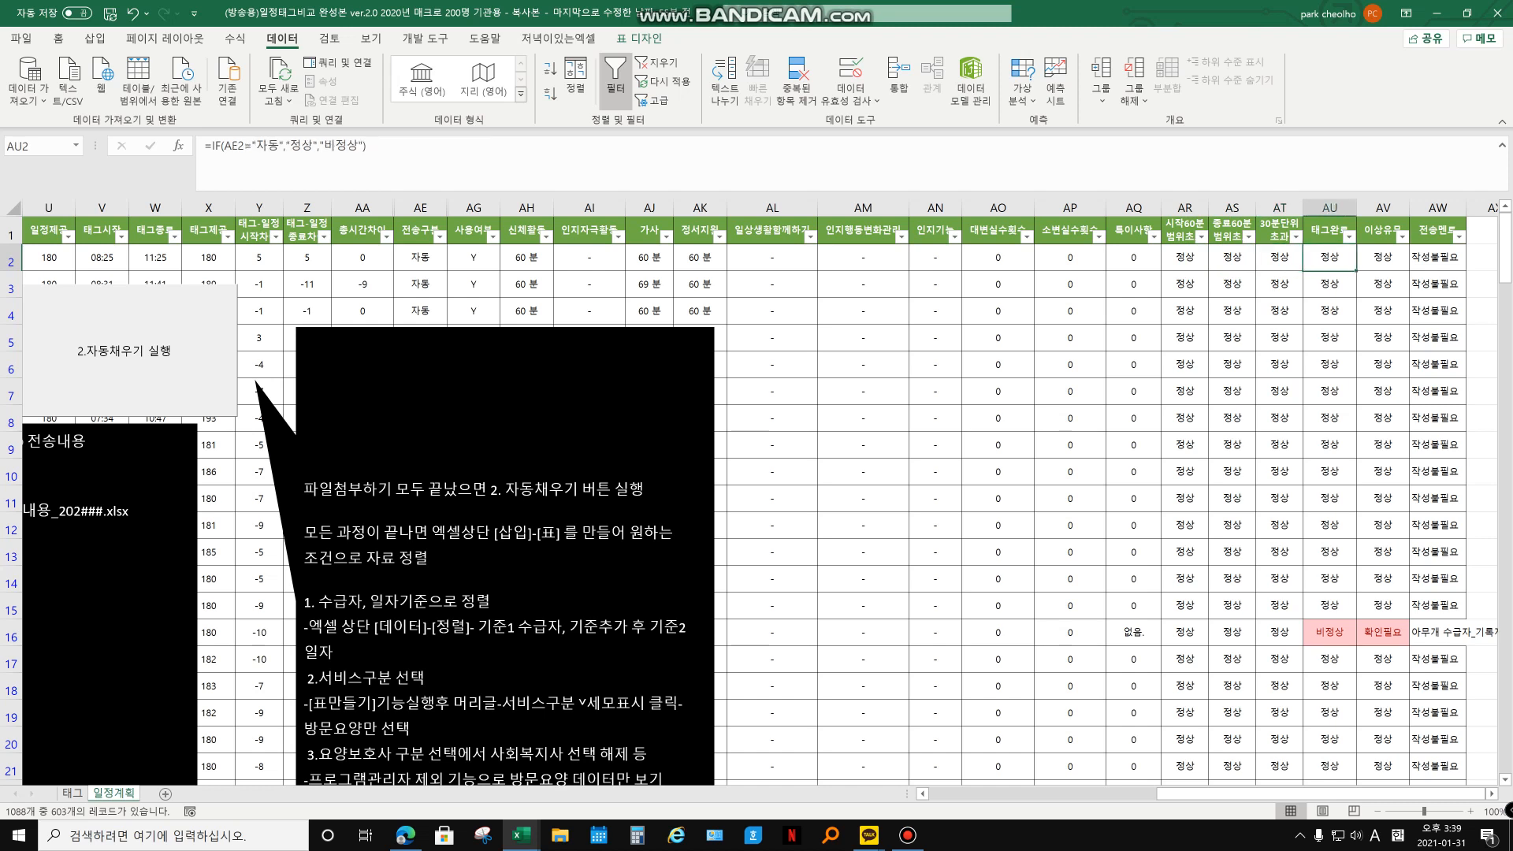
Filter the 이상유무 column to keep only the 확인필요 records.
{"action": "left_click_drag", "start_coordinate": [1184, 258], "coordinate": [1330, 258]}
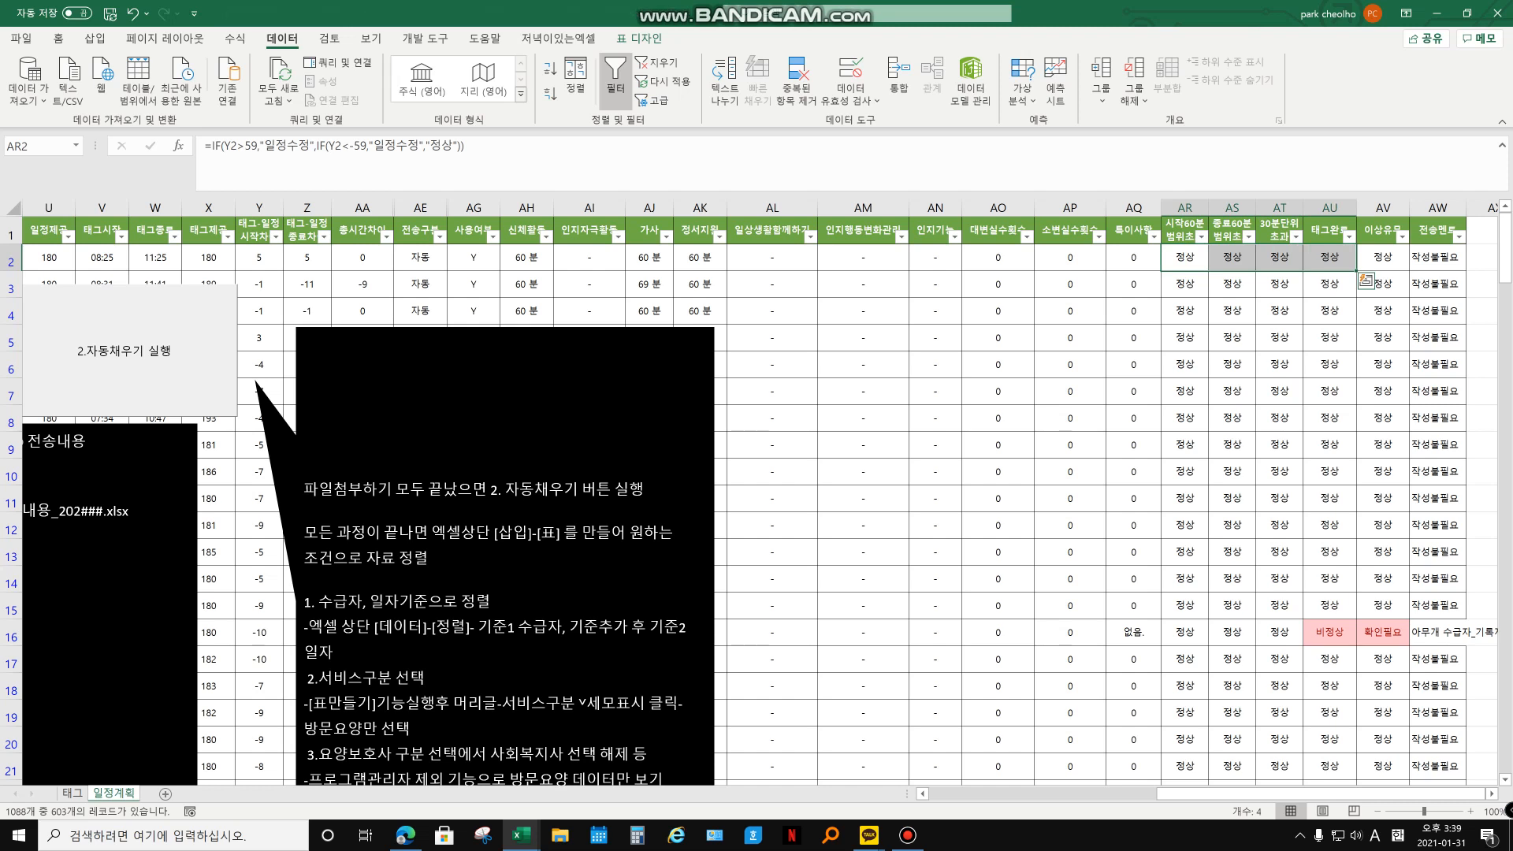
{"action": "left_click", "coordinate": [1185, 257]}
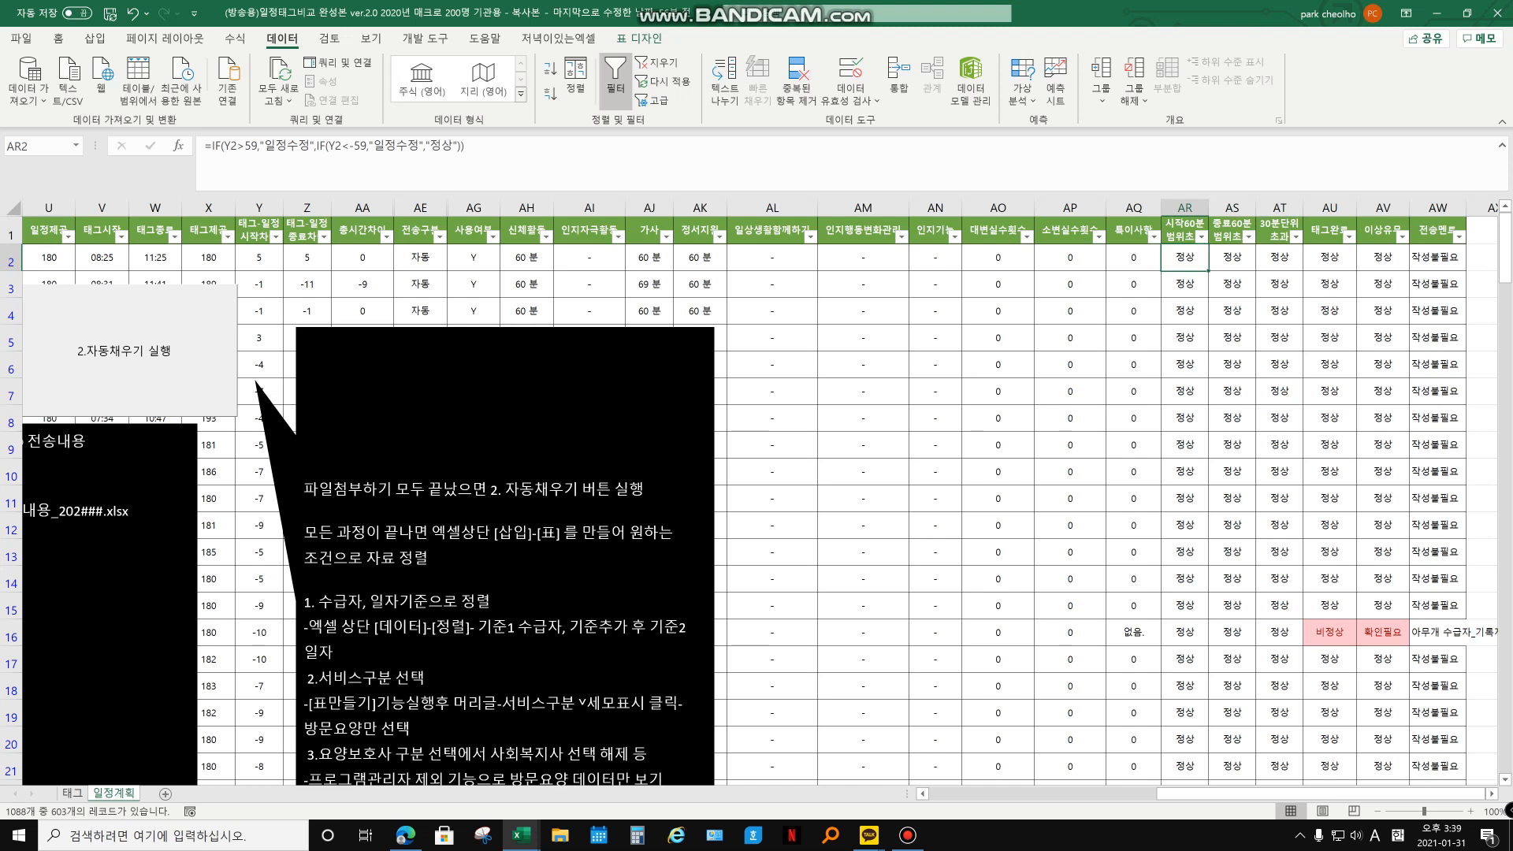
{"action": "mouse_move", "coordinate": [1304, 793]}
{"action": "left_mouse_down"}
{"action": "mouse_move", "coordinate": [1180, 794]}
{"action": "mouse_move", "coordinate": [1304, 793]}
{"action": "left_mouse_up"}
{"action": "left_click", "coordinate": [1383, 284]}
{"action": "left_click", "coordinate": [1383, 259]}
{"action": "left_click", "coordinate": [1403, 237]}
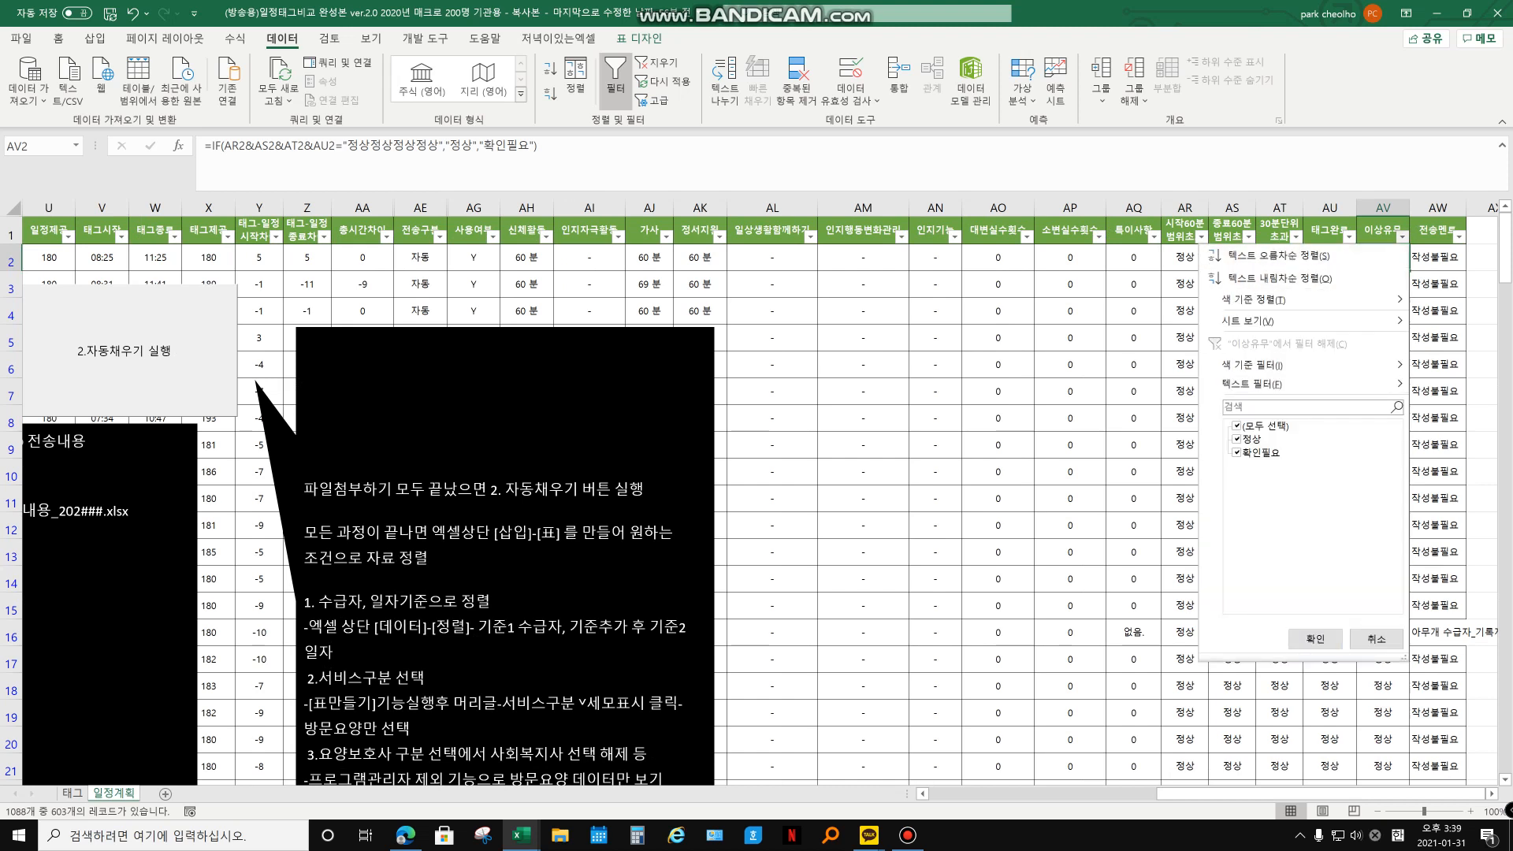
{"action": "left_click", "coordinate": [1237, 426]}
{"action": "left_click", "coordinate": [1236, 453]}
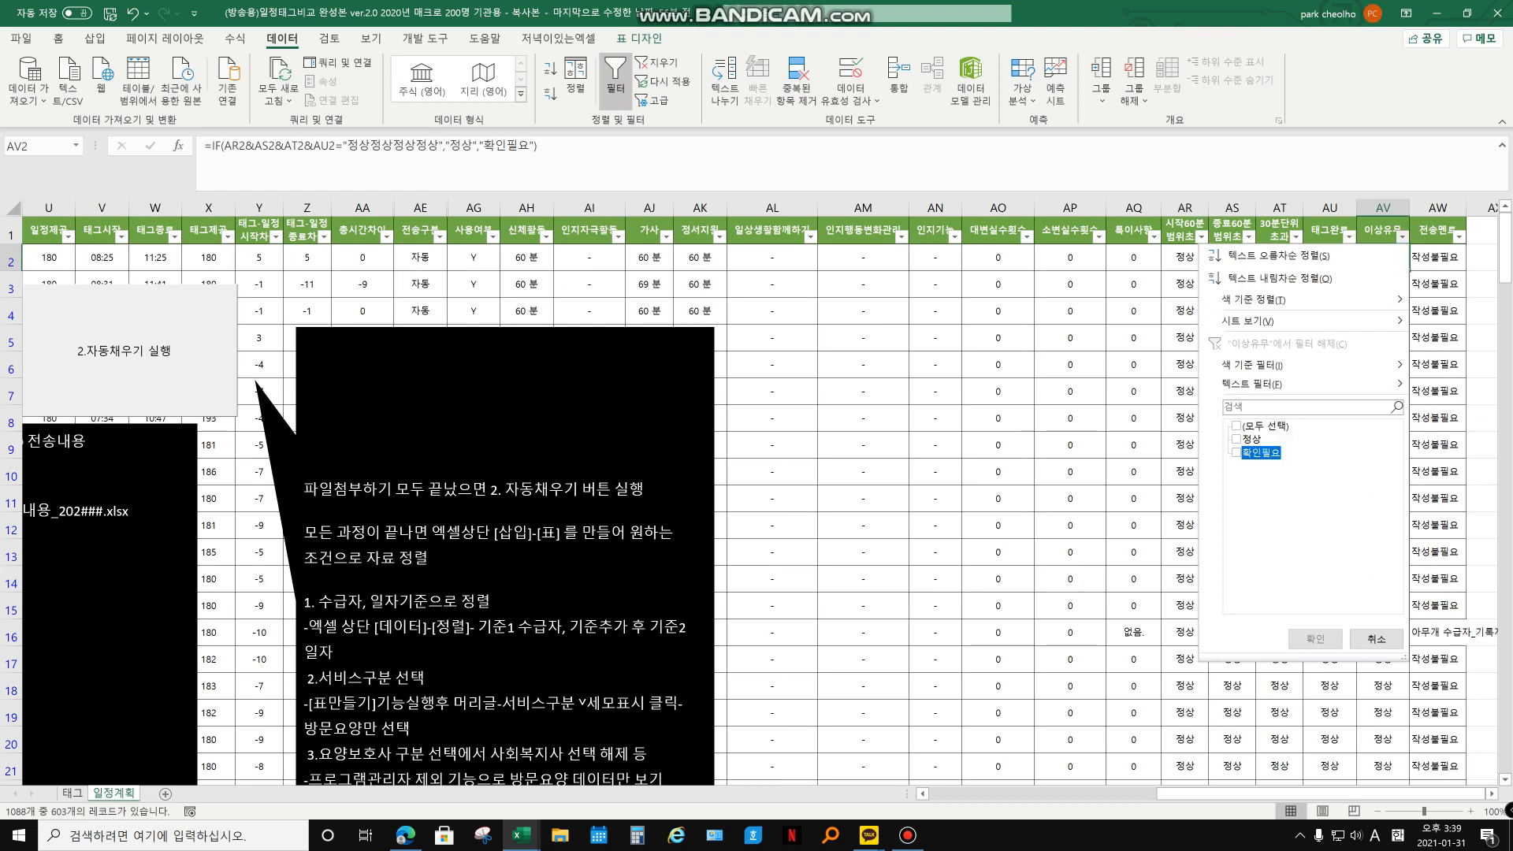
{"action": "left_click", "coordinate": [1315, 639]}
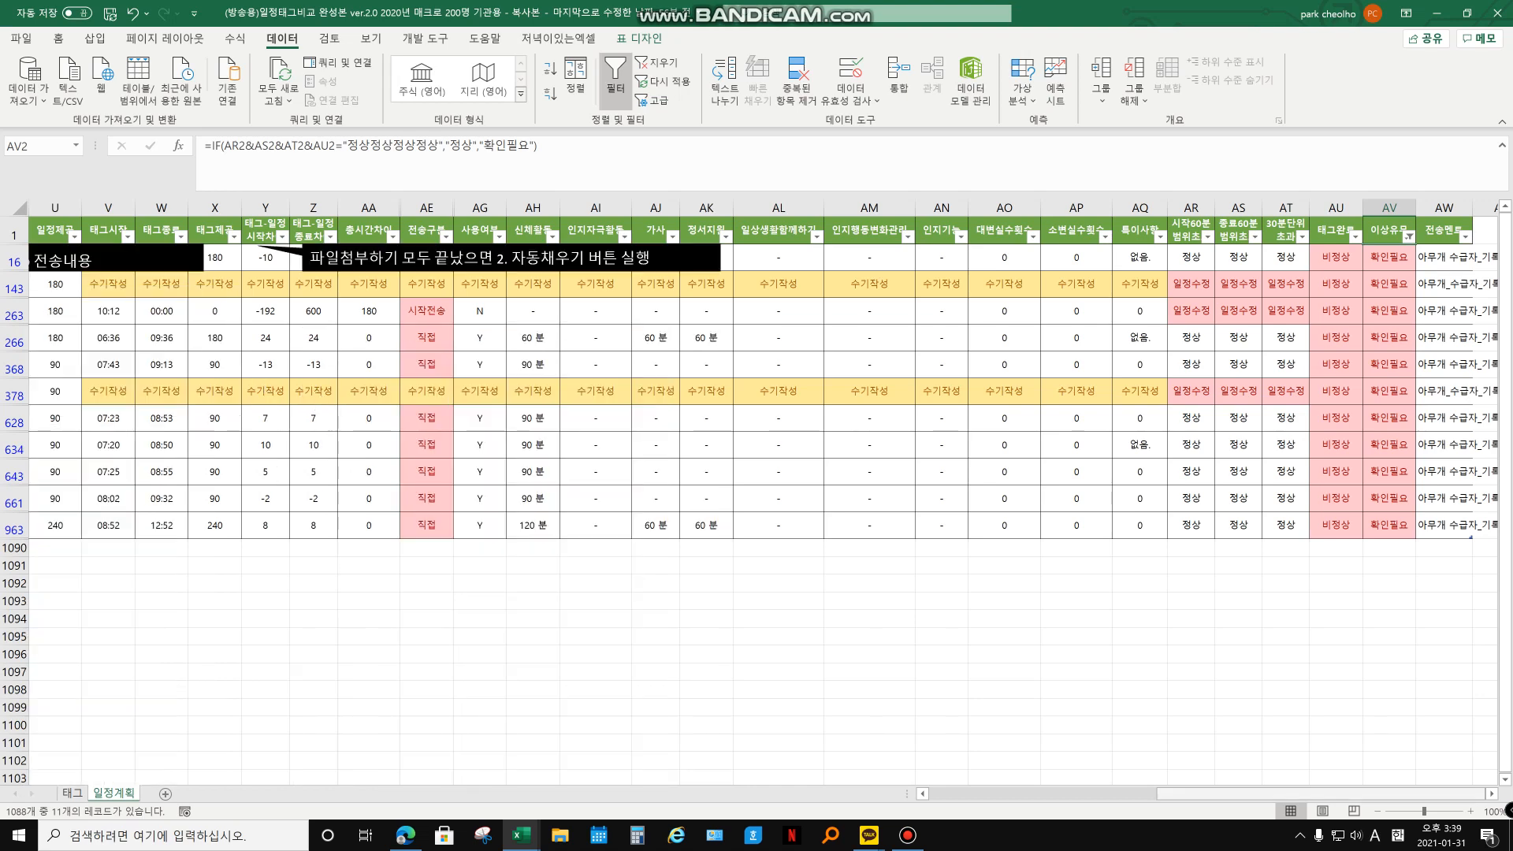
Compare the scheduled start and end times with the tag start and end times for the 2020-08-02 record in row 628.
{"action": "left_click_drag", "start_coordinate": [1226, 794], "coordinate": [1030, 795]}
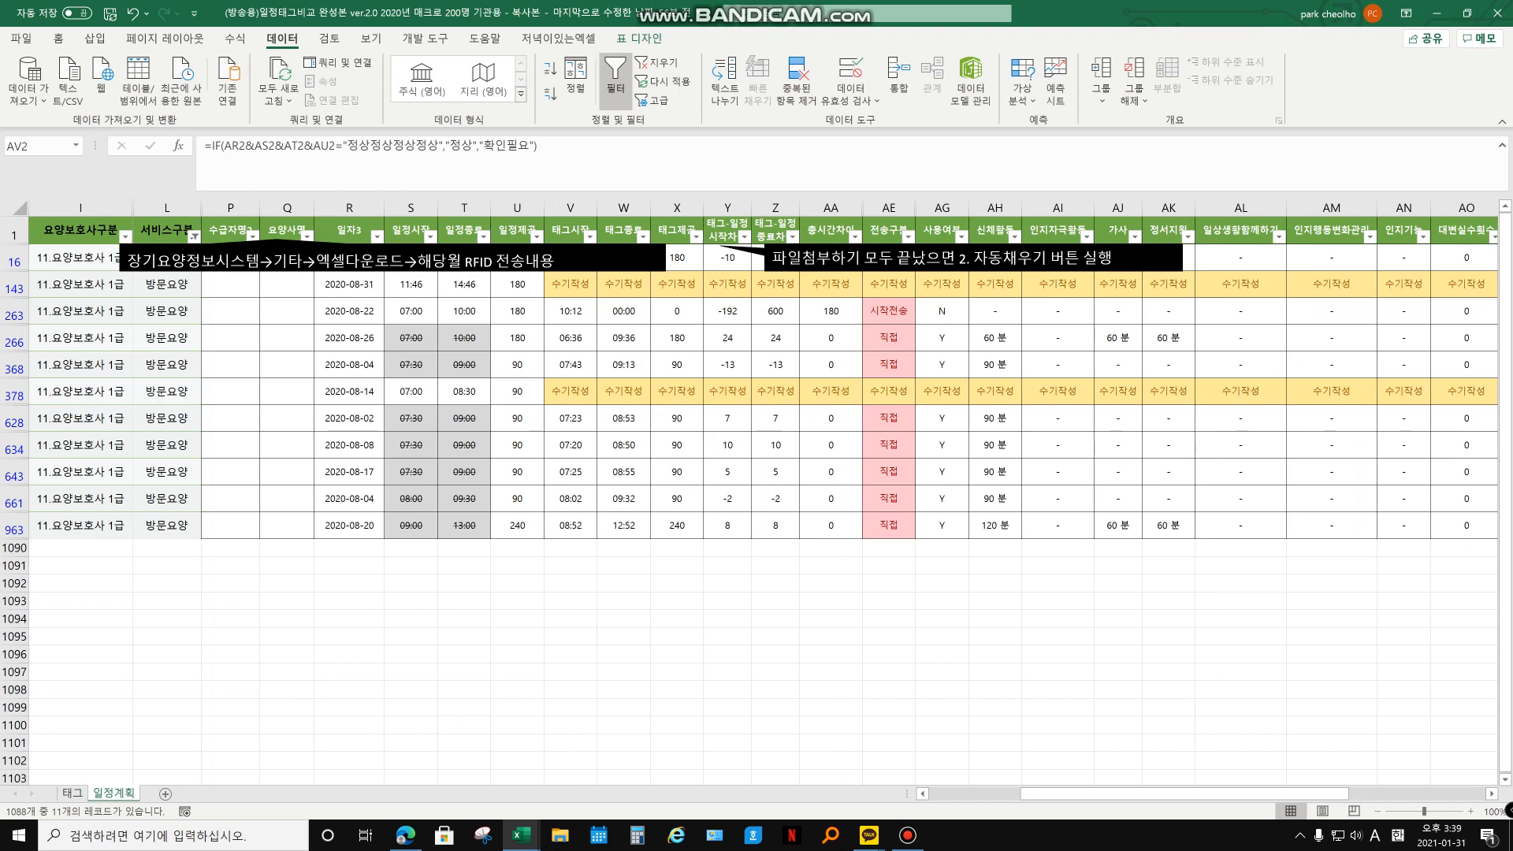
{"action": "left_click_drag", "start_coordinate": [410, 418], "coordinate": [942, 417]}
{"action": "left_click", "coordinate": [410, 418]}
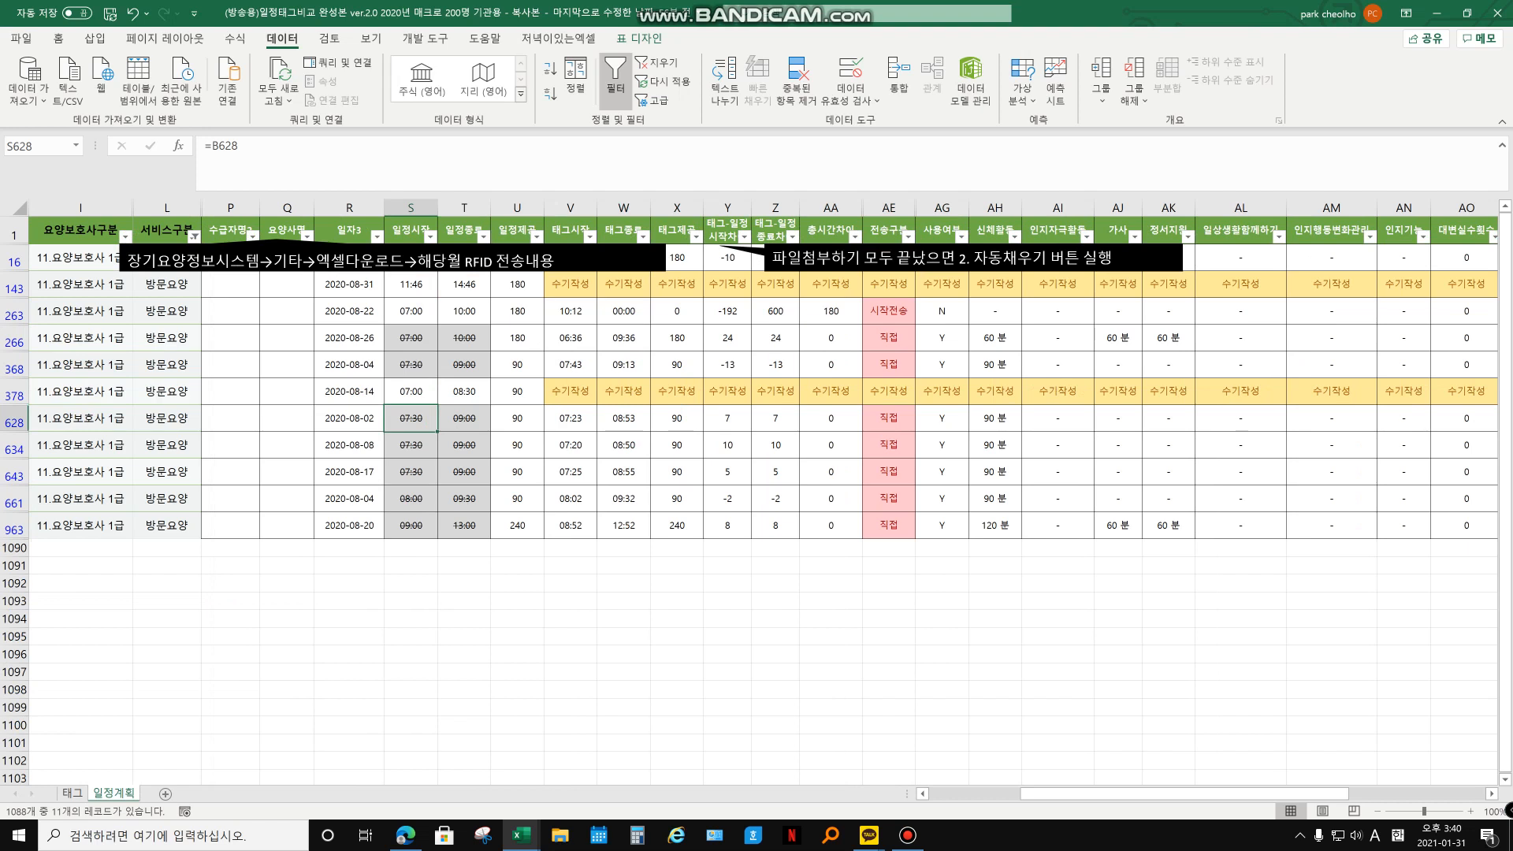
{"action": "left_click", "coordinate": [464, 418]}
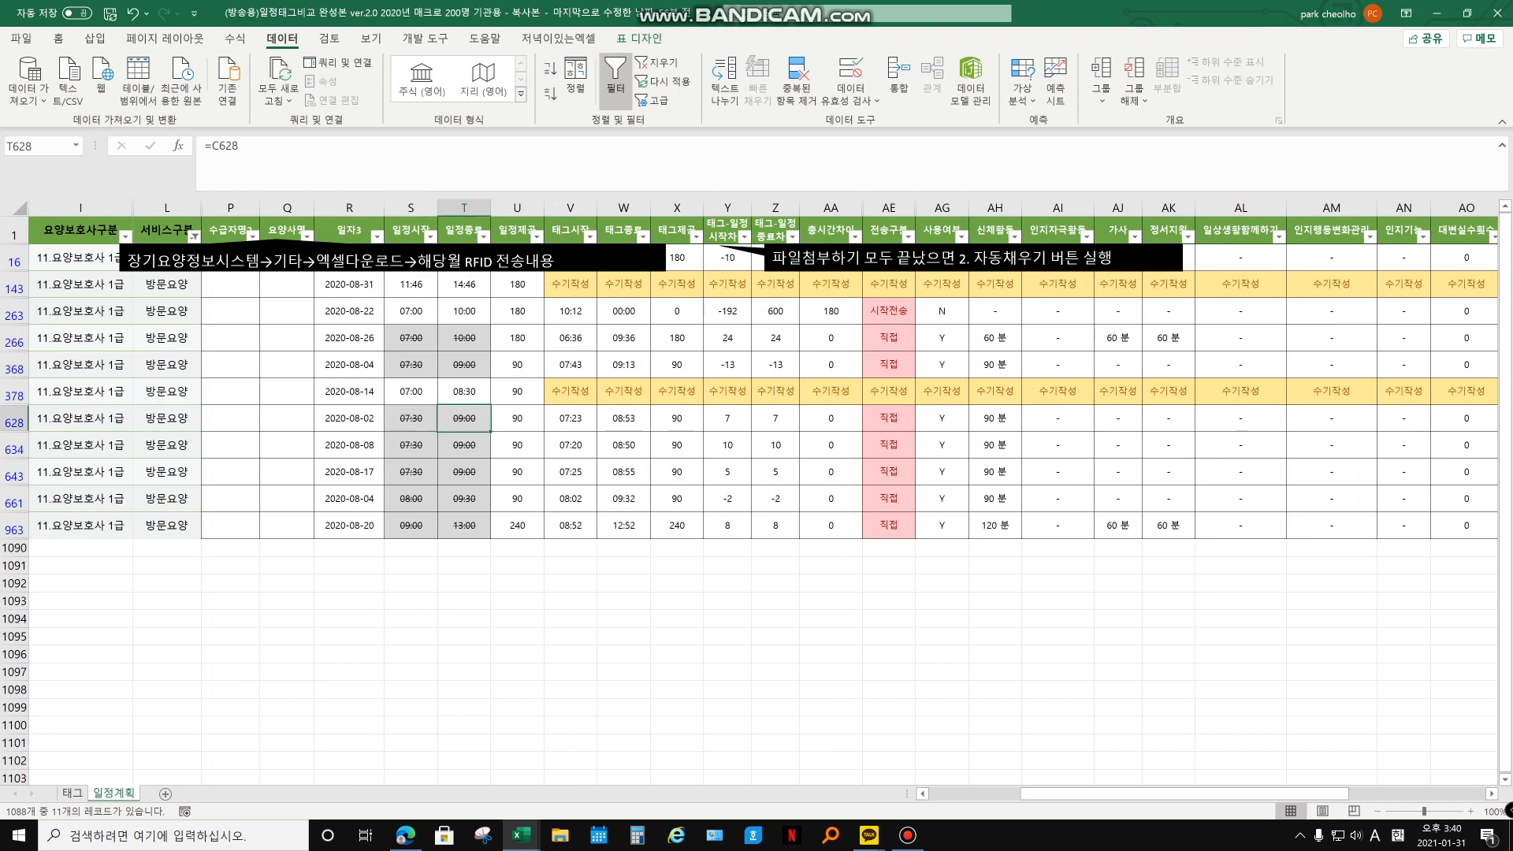
{"action": "key", "text": "Right"}
{"action": "key", "text": "Right"}
{"action": "key", "text": "Right"}
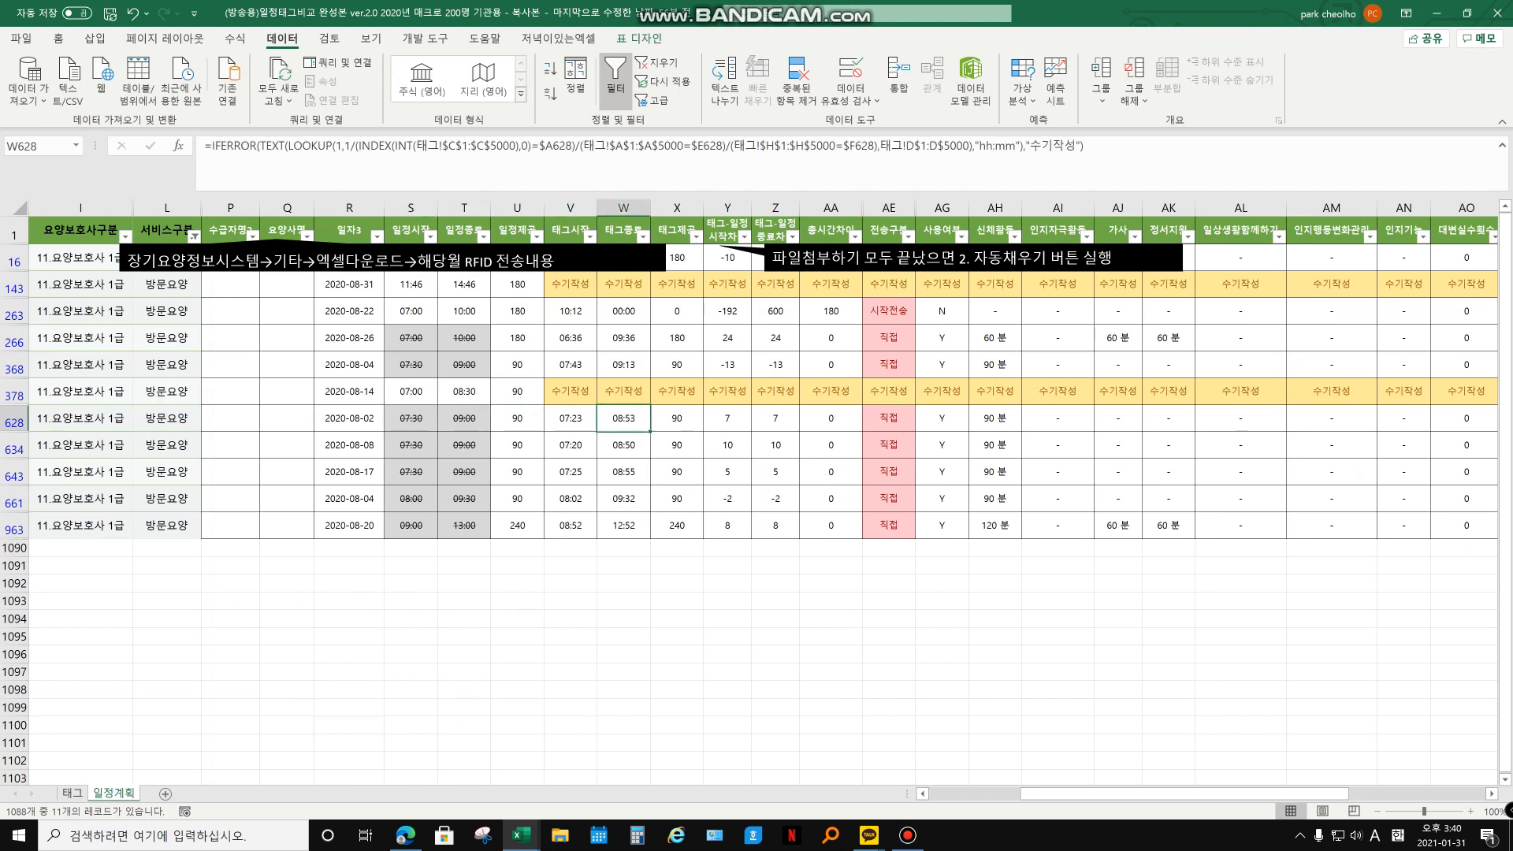
{"action": "key", "text": "Left"}
{"action": "key", "text": "Left"}
{"action": "key", "text": "Left"}
{"action": "key", "text": "Left"}
{"action": "key", "text": "shift+Right"}
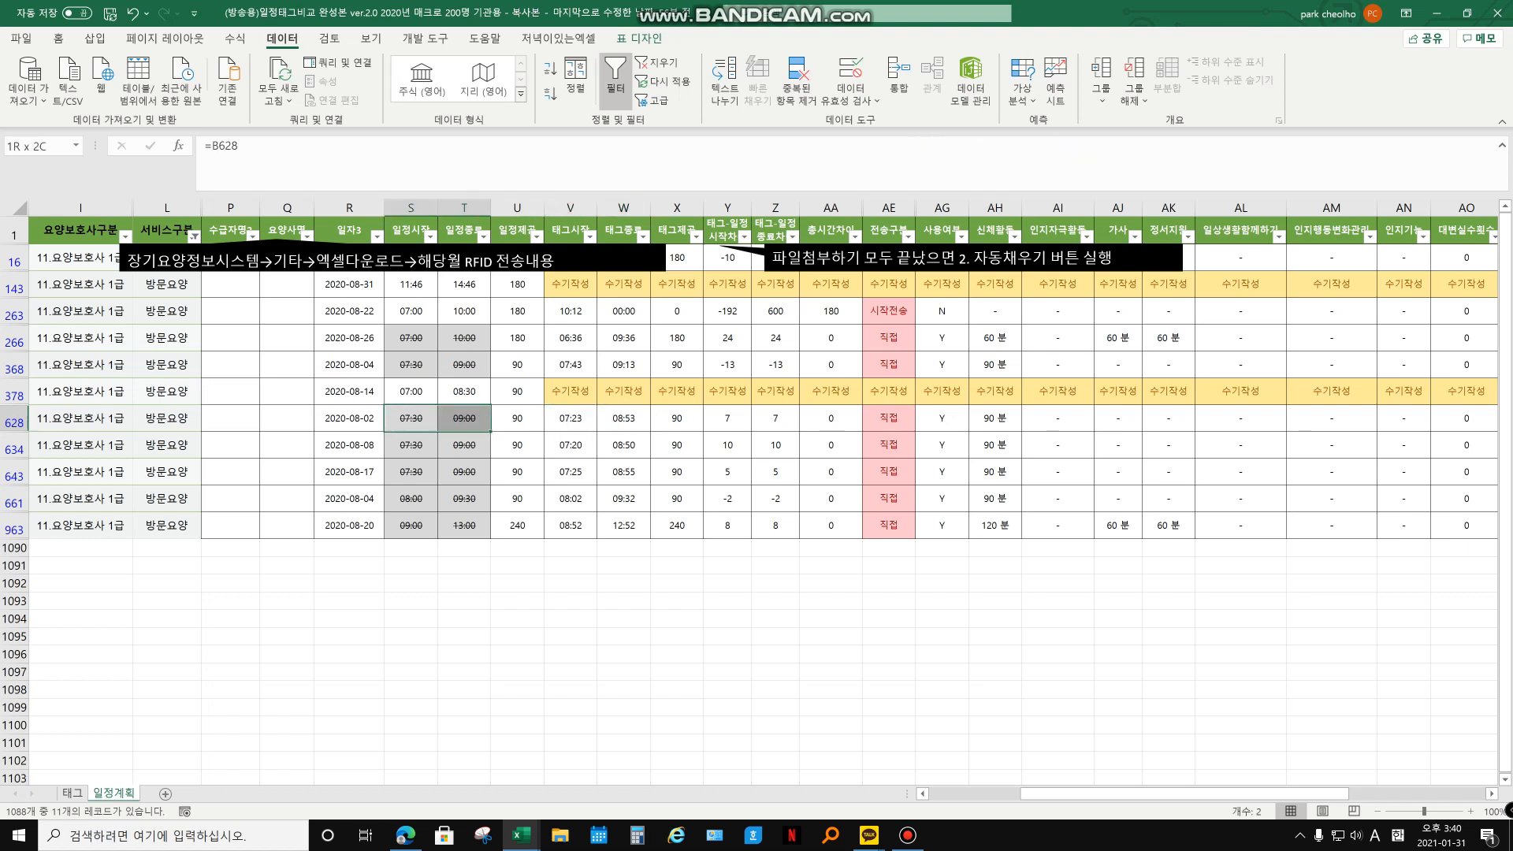
{"action": "key", "text": "Right"}
{"action": "key", "text": "Right"}
{"action": "key", "text": "Right"}
{"action": "key", "text": "shift+Right"}
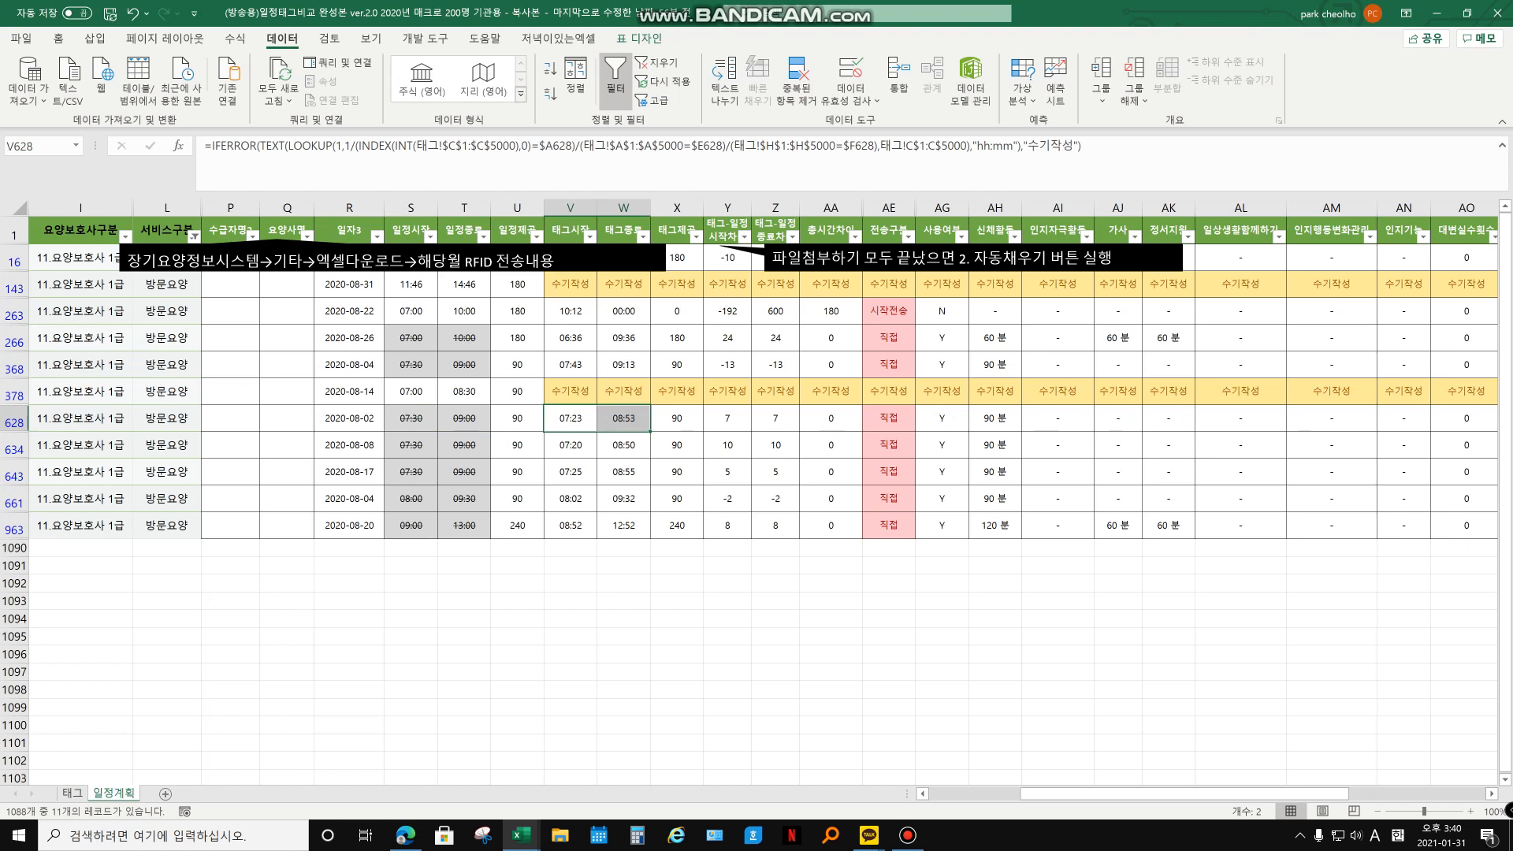
{"action": "key", "text": "shift+Left"}
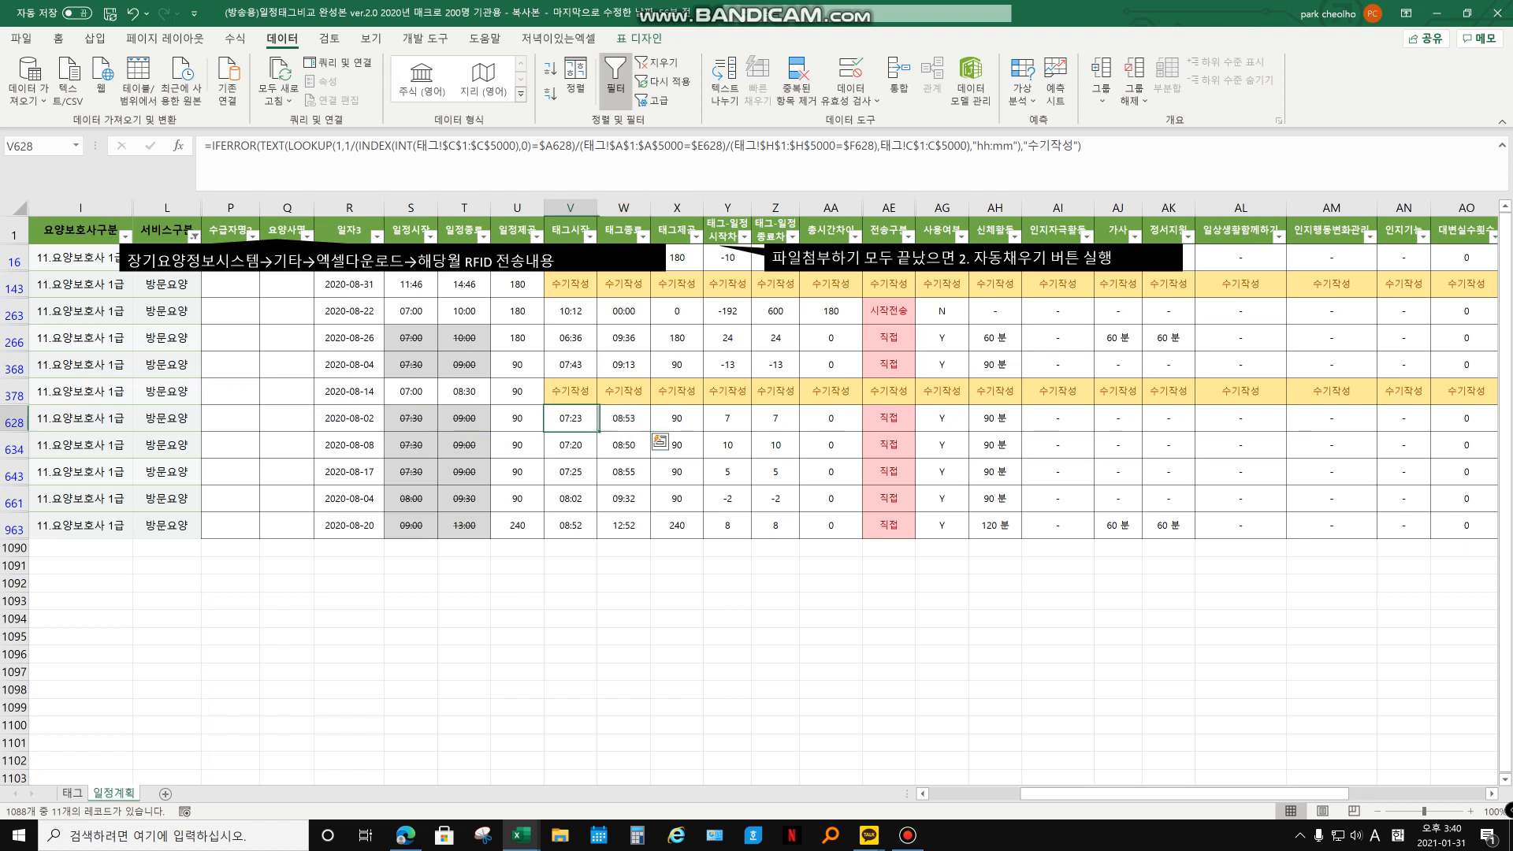
{"action": "key", "text": "Right"}
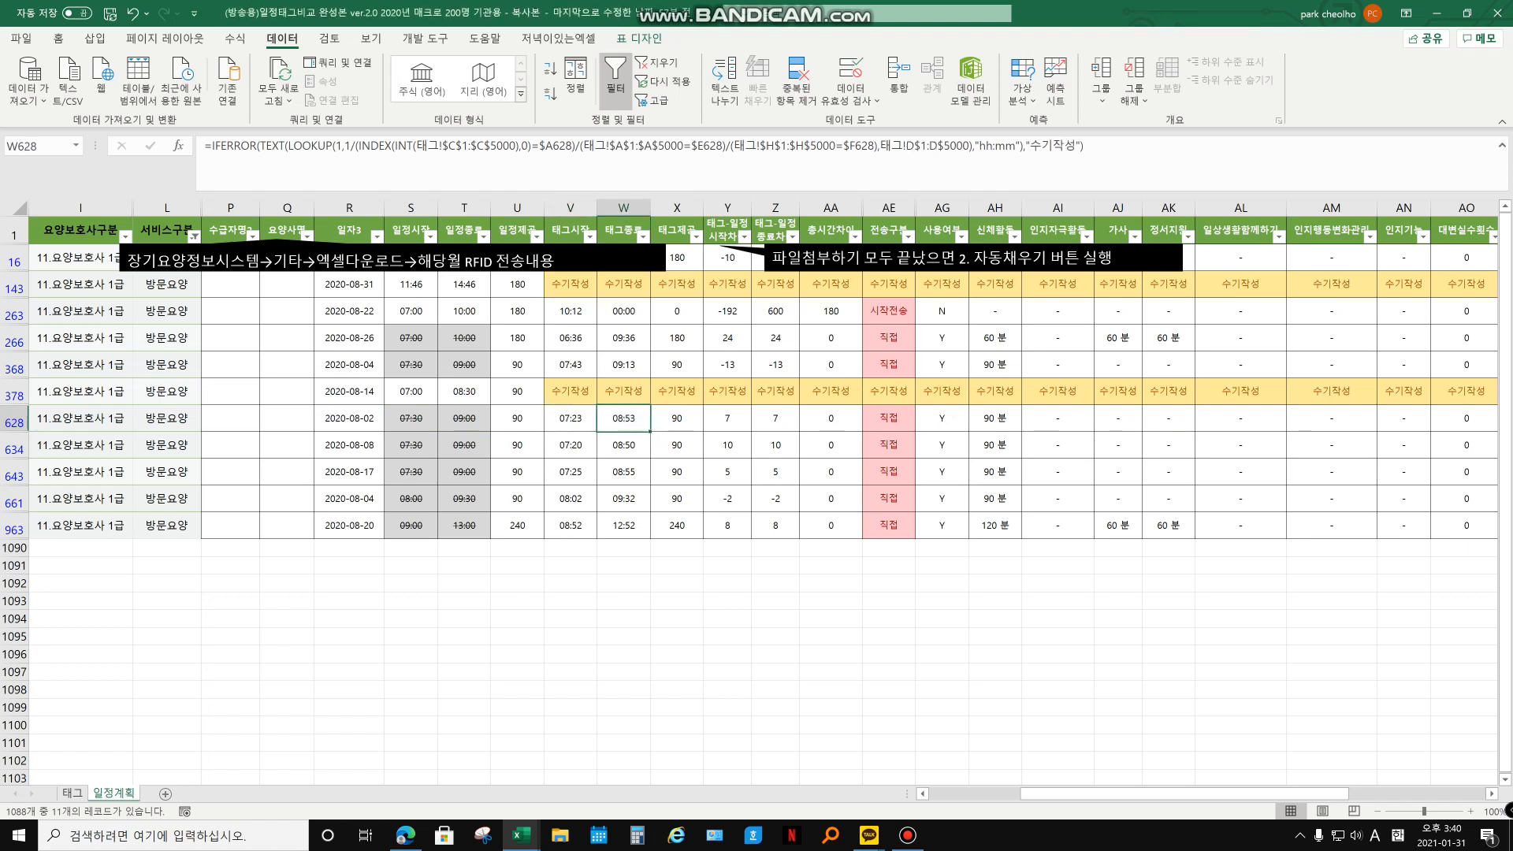
Examine row 628's 전송구분 cell and its start and end 60-minute, 30분단위 초과 and tag completion checks.
{"action": "key", "text": "Right"}
{"action": "key", "text": "Right"}
{"action": "key", "text": "Right"}
{"action": "key", "text": "Right"}
{"action": "key", "text": "Right"}
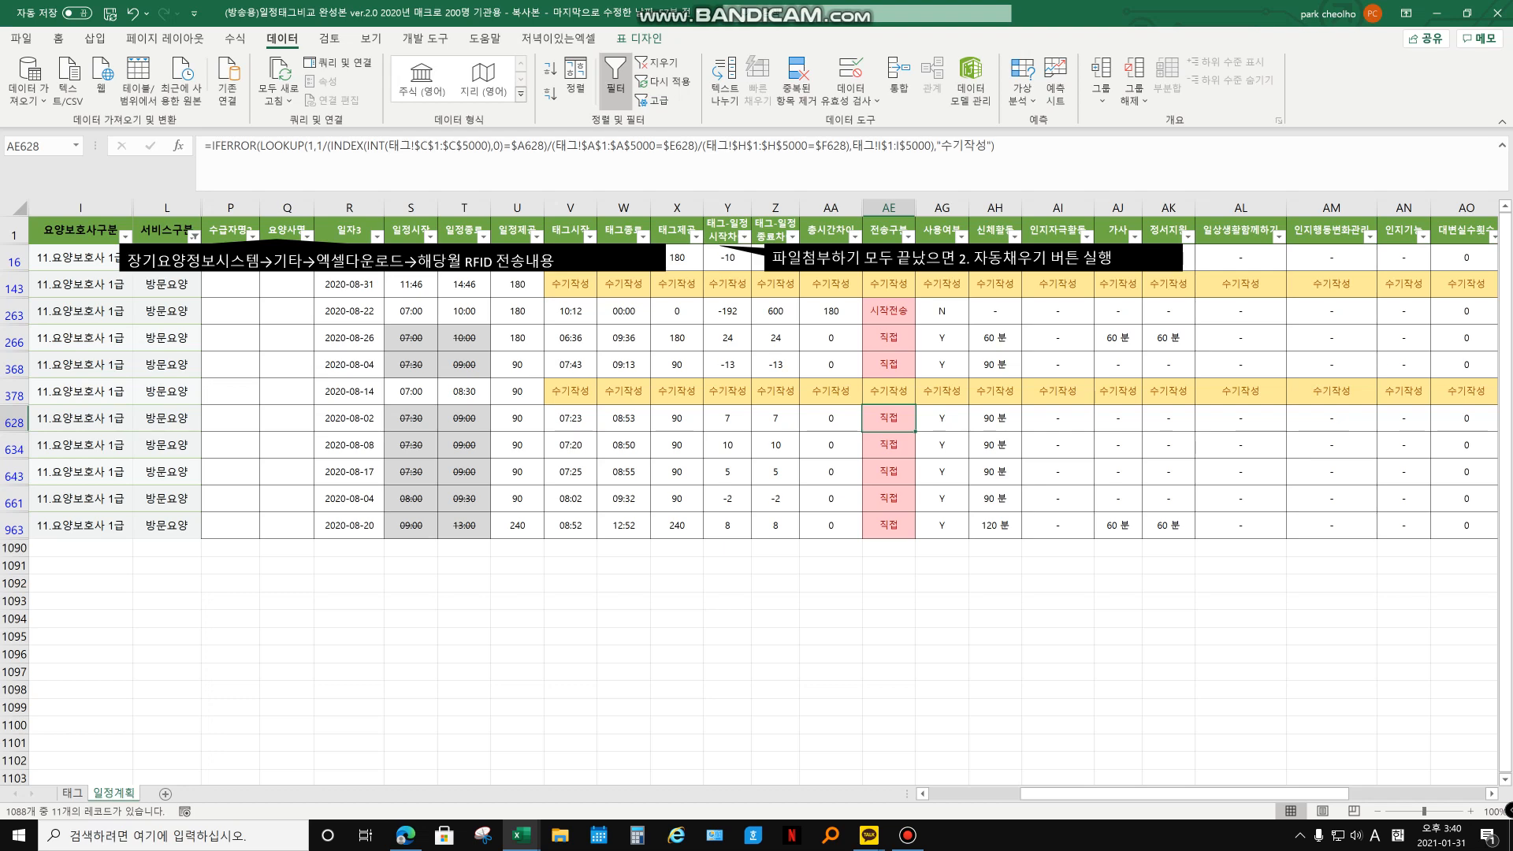
{"action": "left_click_drag", "start_coordinate": [1032, 793], "coordinate": [1169, 793]}
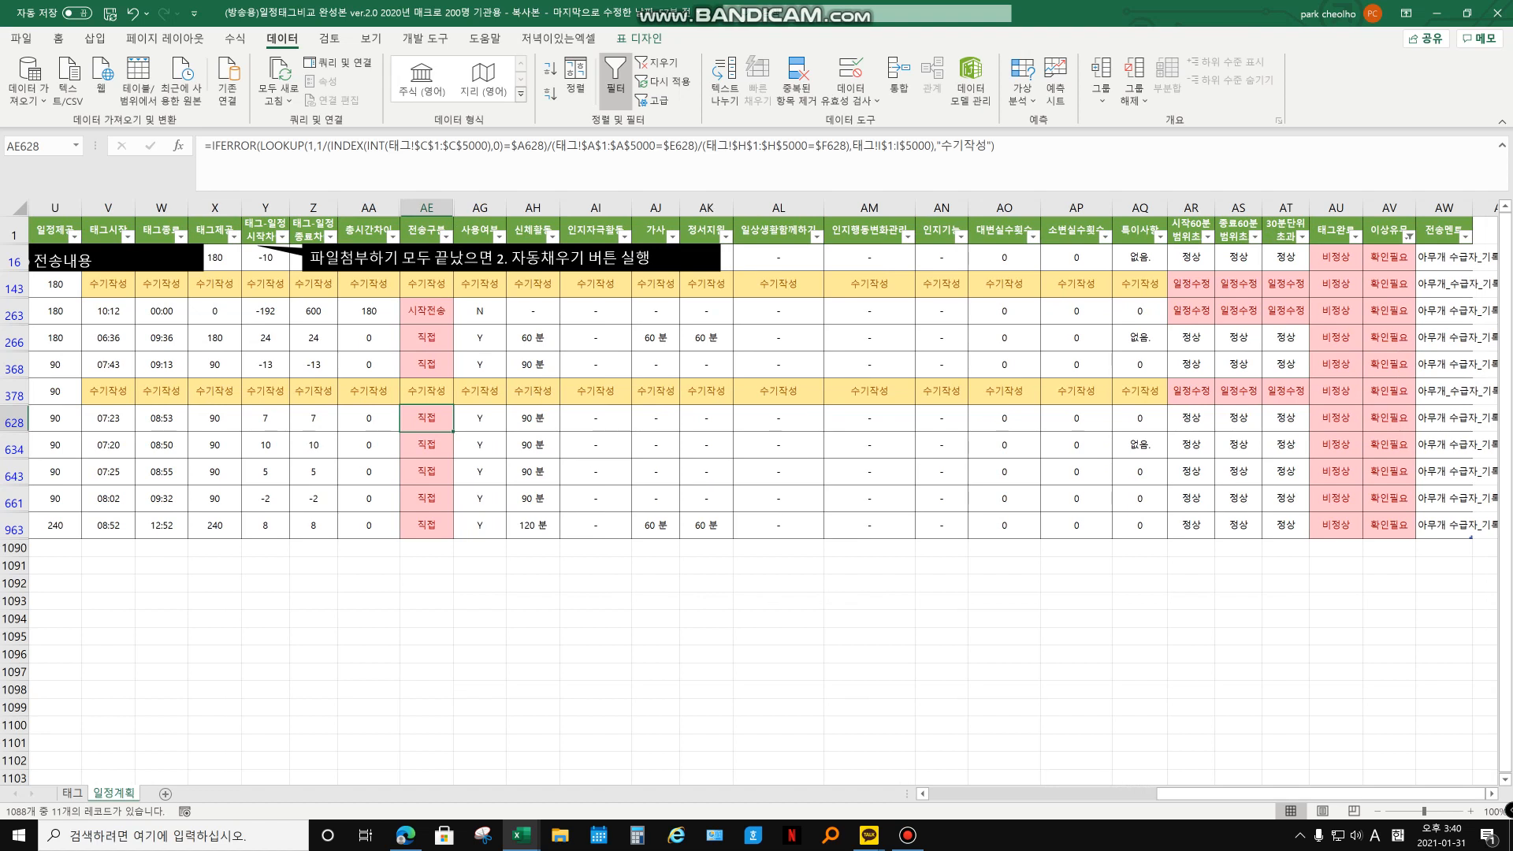
{"action": "left_click", "coordinate": [1190, 419]}
{"action": "left_click", "coordinate": [1238, 418]}
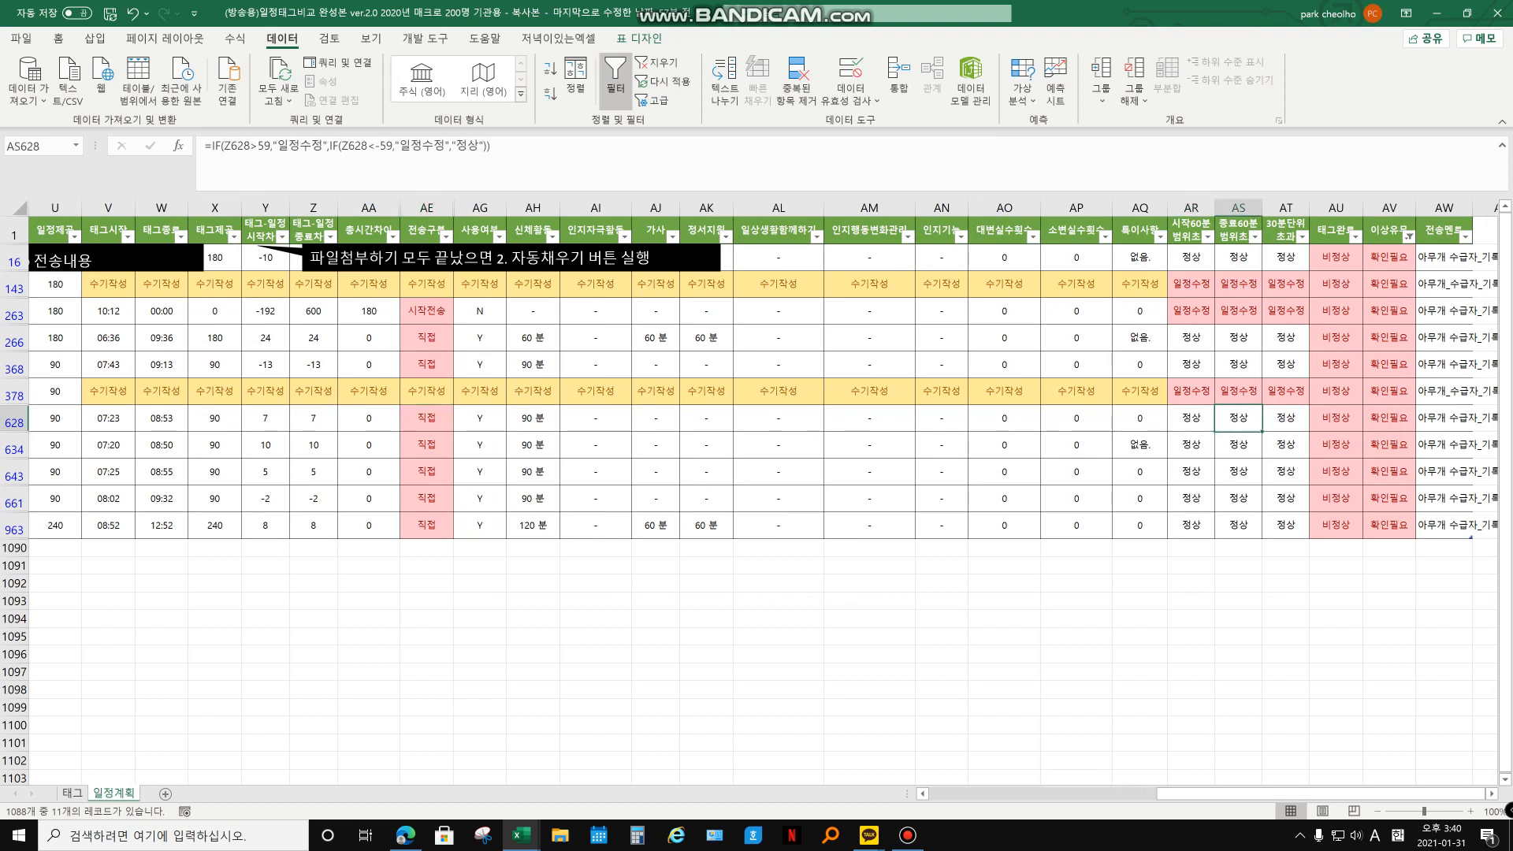
{"action": "left_click_drag", "start_coordinate": [1191, 418], "coordinate": [1239, 418]}
{"action": "left_click", "coordinate": [1285, 418]}
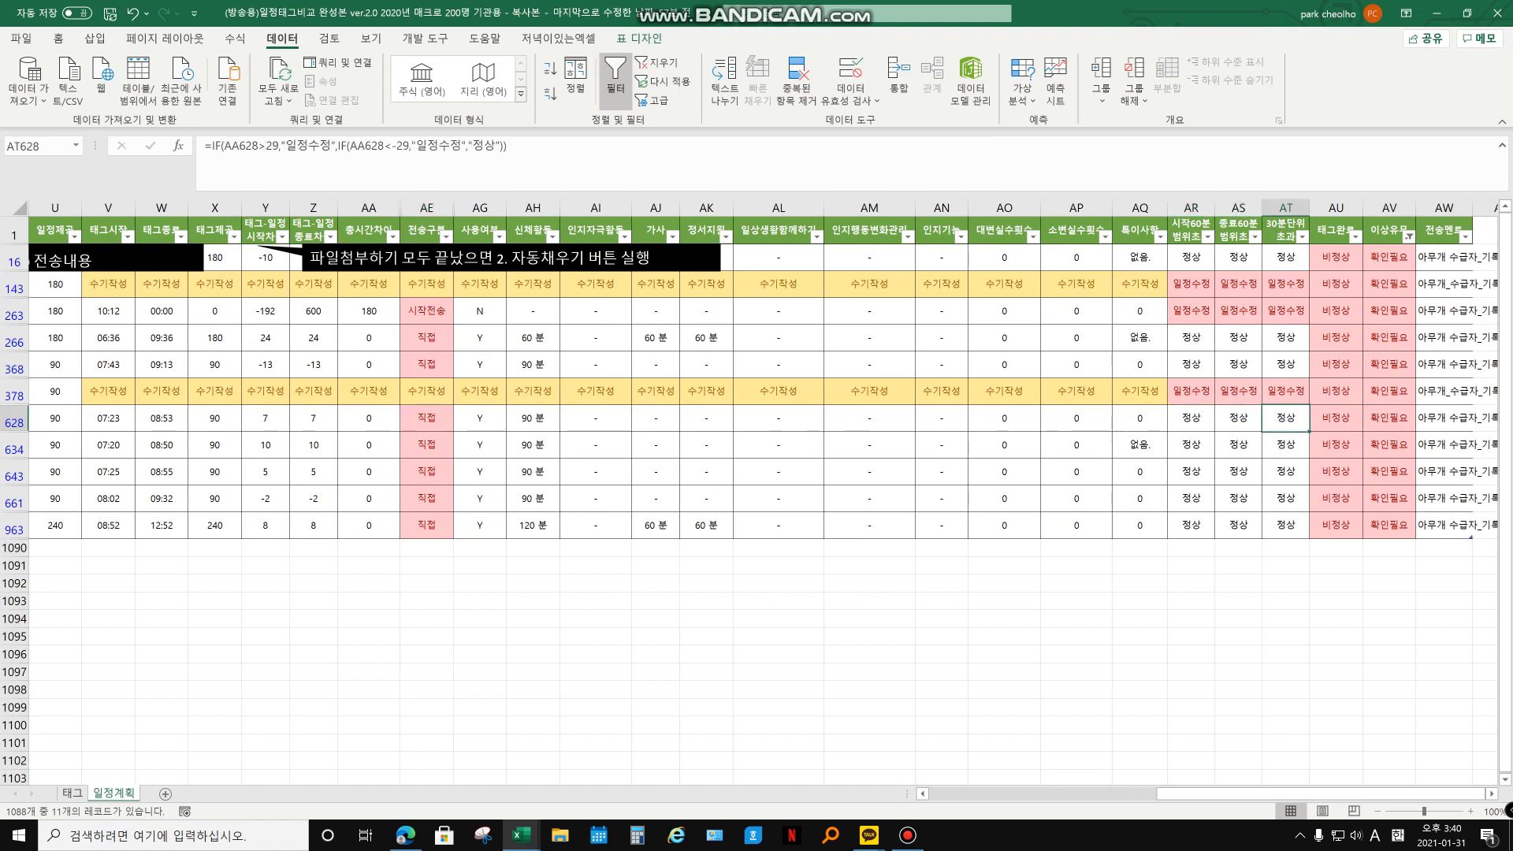
{"action": "left_click", "coordinate": [1335, 418]}
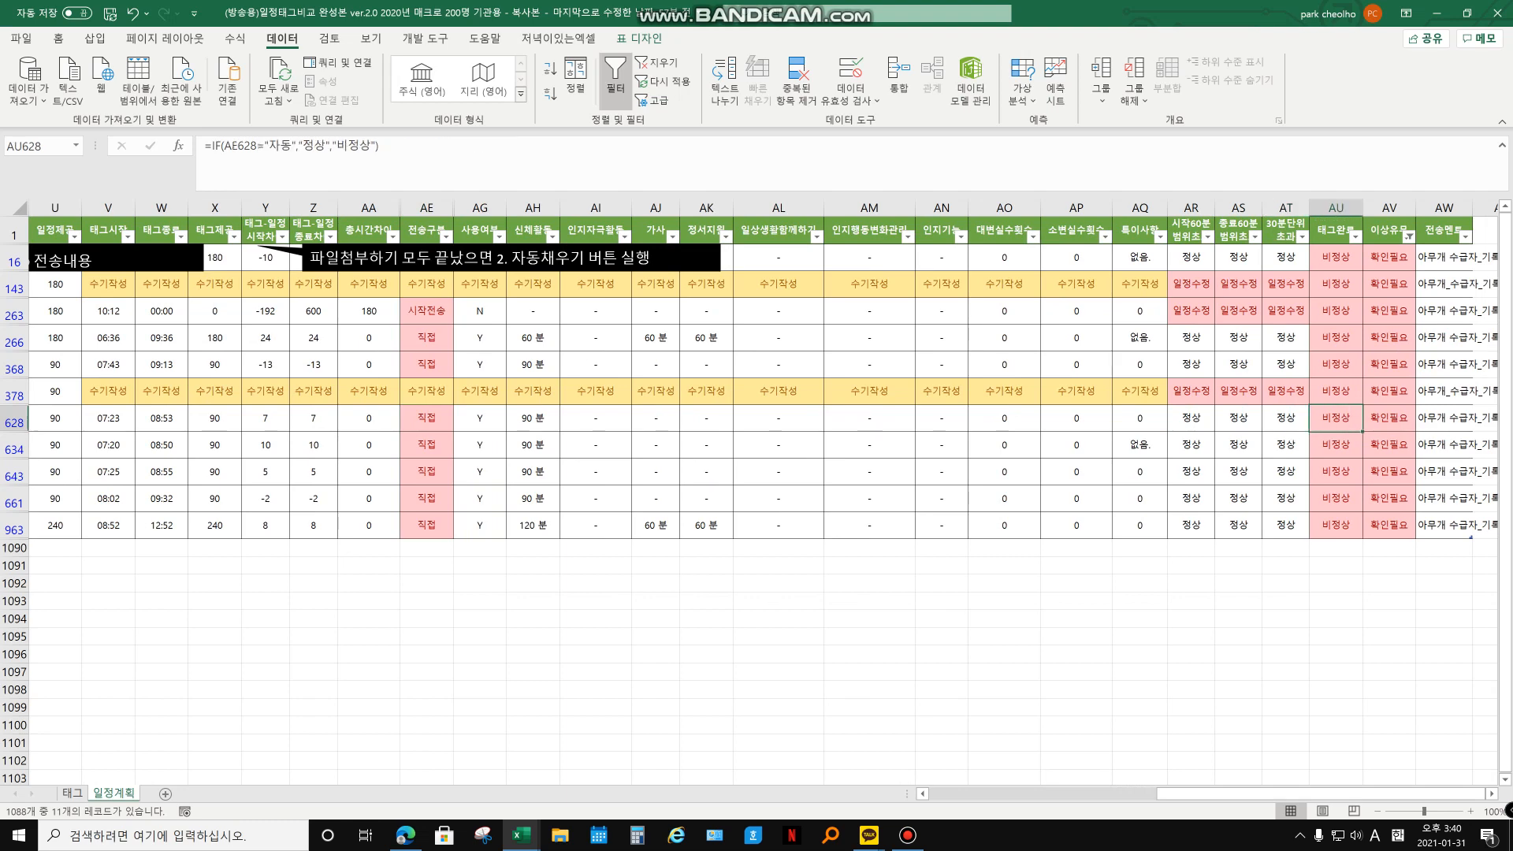
Examine the scheduled start and end times and the tag columns of the 2020-08-14 record in row 378.
{"action": "left_click_drag", "start_coordinate": [1253, 793], "coordinate": [1149, 794]}
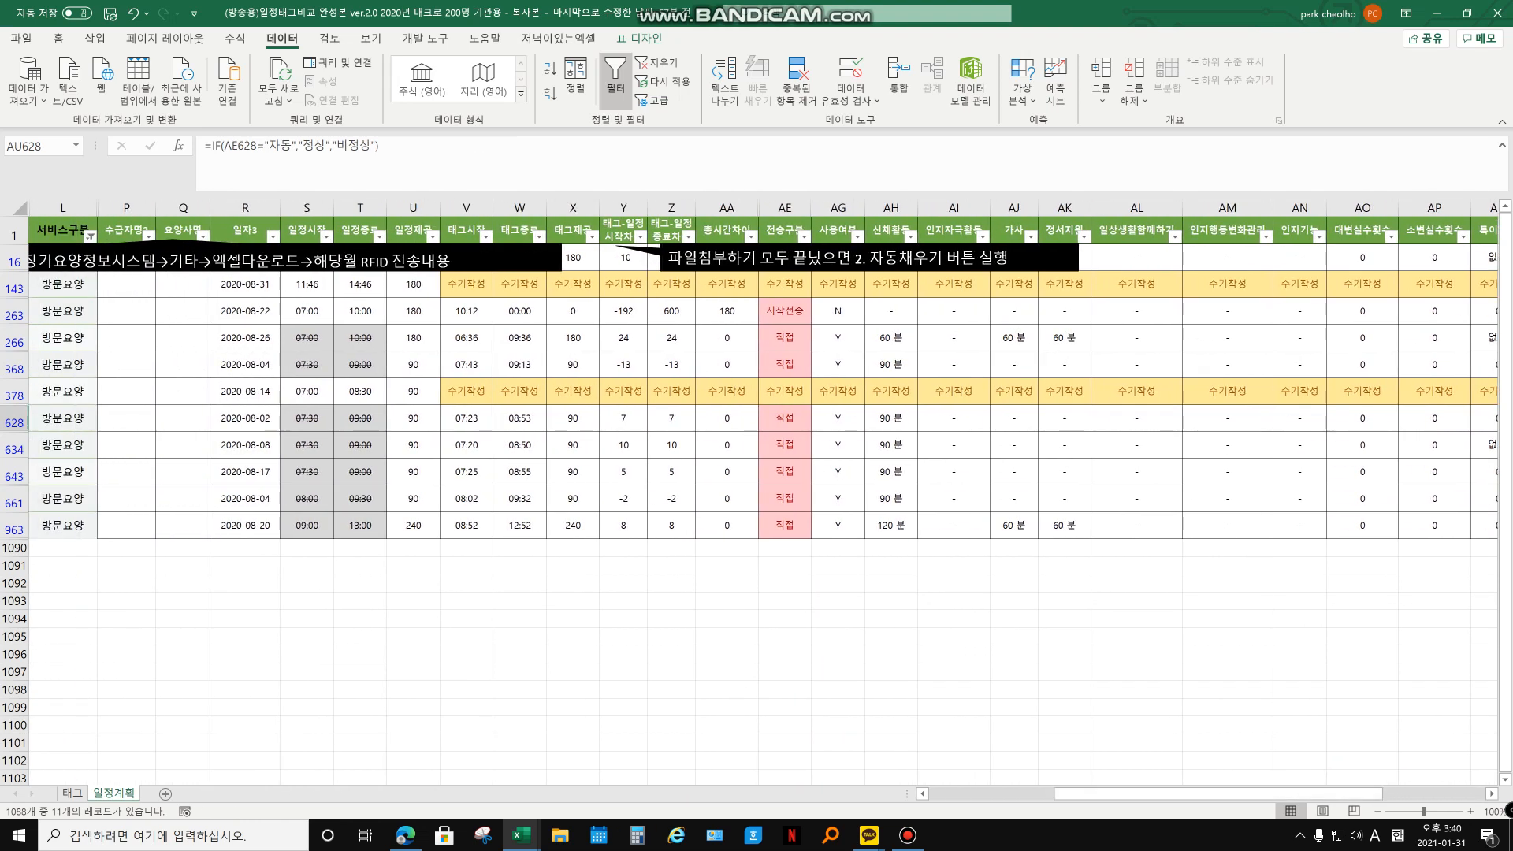
{"action": "left_click", "coordinate": [466, 391]}
{"action": "left_click_drag", "start_coordinate": [307, 392], "coordinate": [360, 392]}
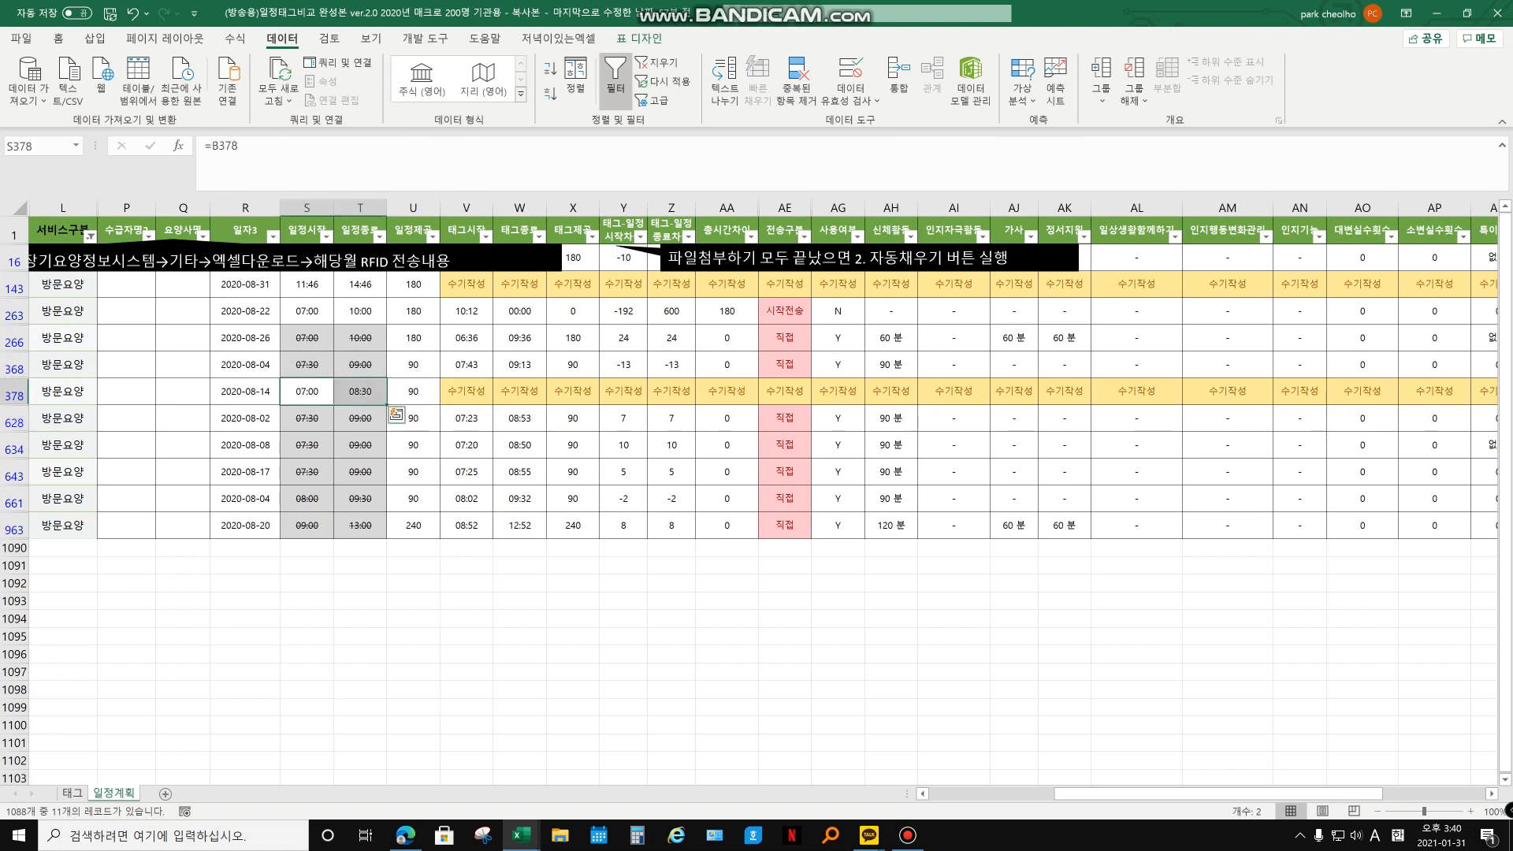
{"action": "left_click", "coordinate": [307, 392]}
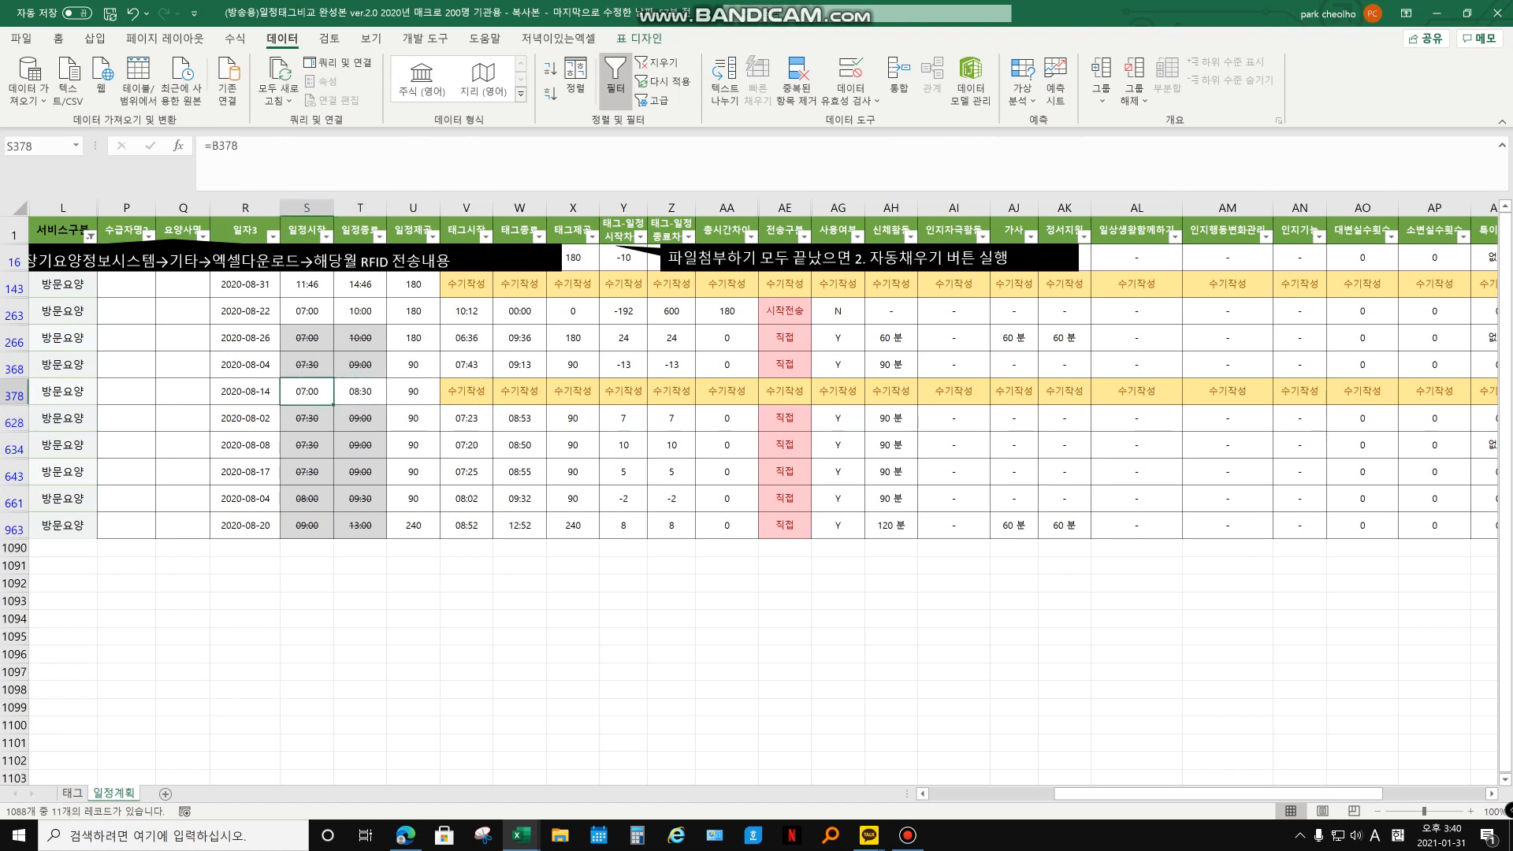
{"action": "left_click_drag", "start_coordinate": [360, 391], "coordinate": [306, 392]}
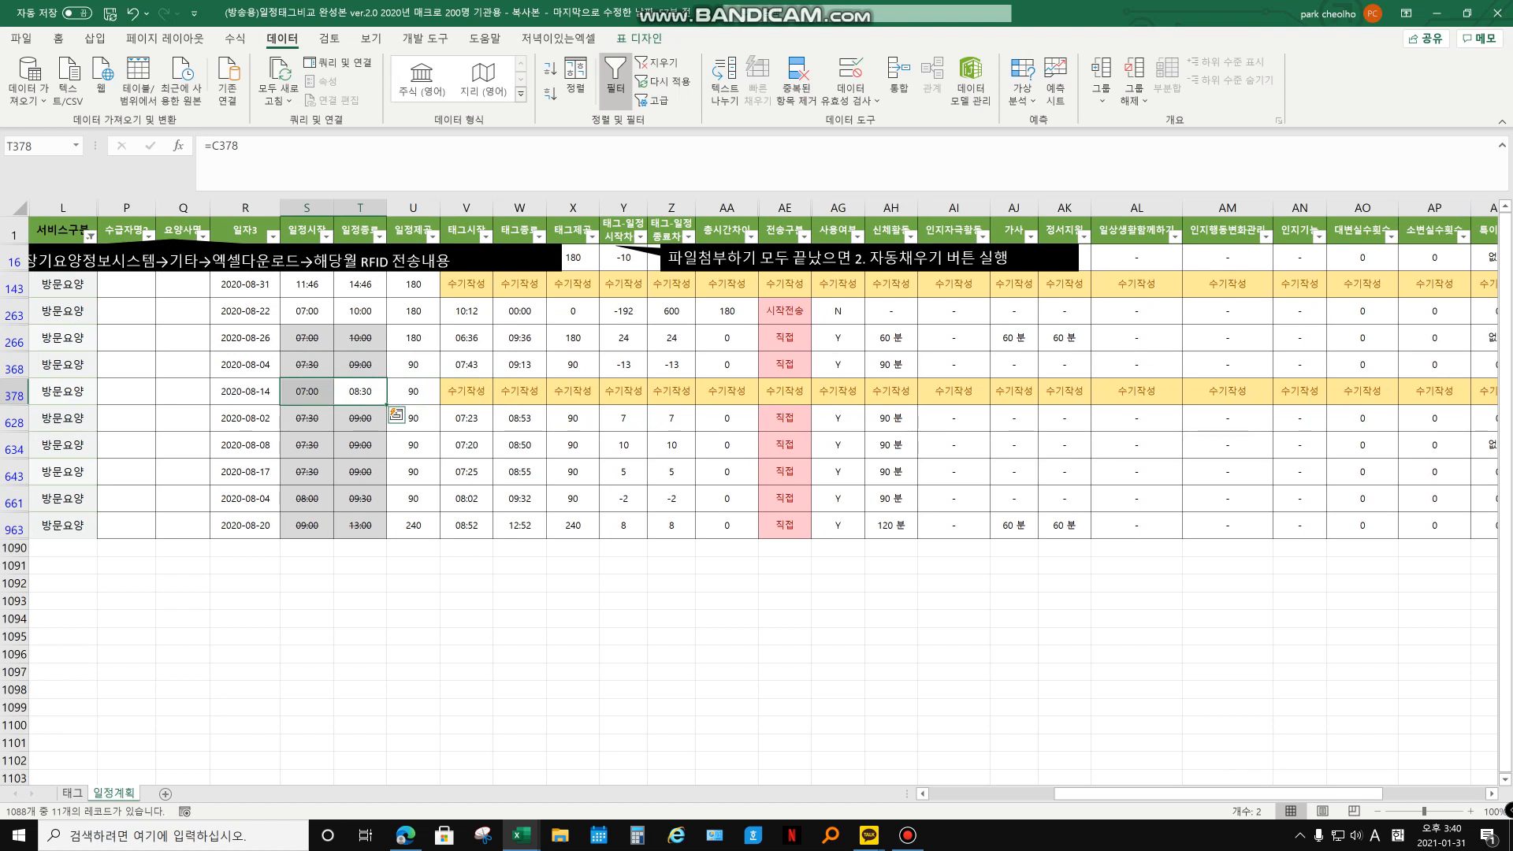
{"action": "left_click", "coordinate": [466, 391]}
{"action": "left_click", "coordinate": [519, 392]}
{"action": "left_click", "coordinate": [572, 392]}
{"action": "left_click", "coordinate": [623, 392]}
{"action": "left_click", "coordinate": [467, 392]}
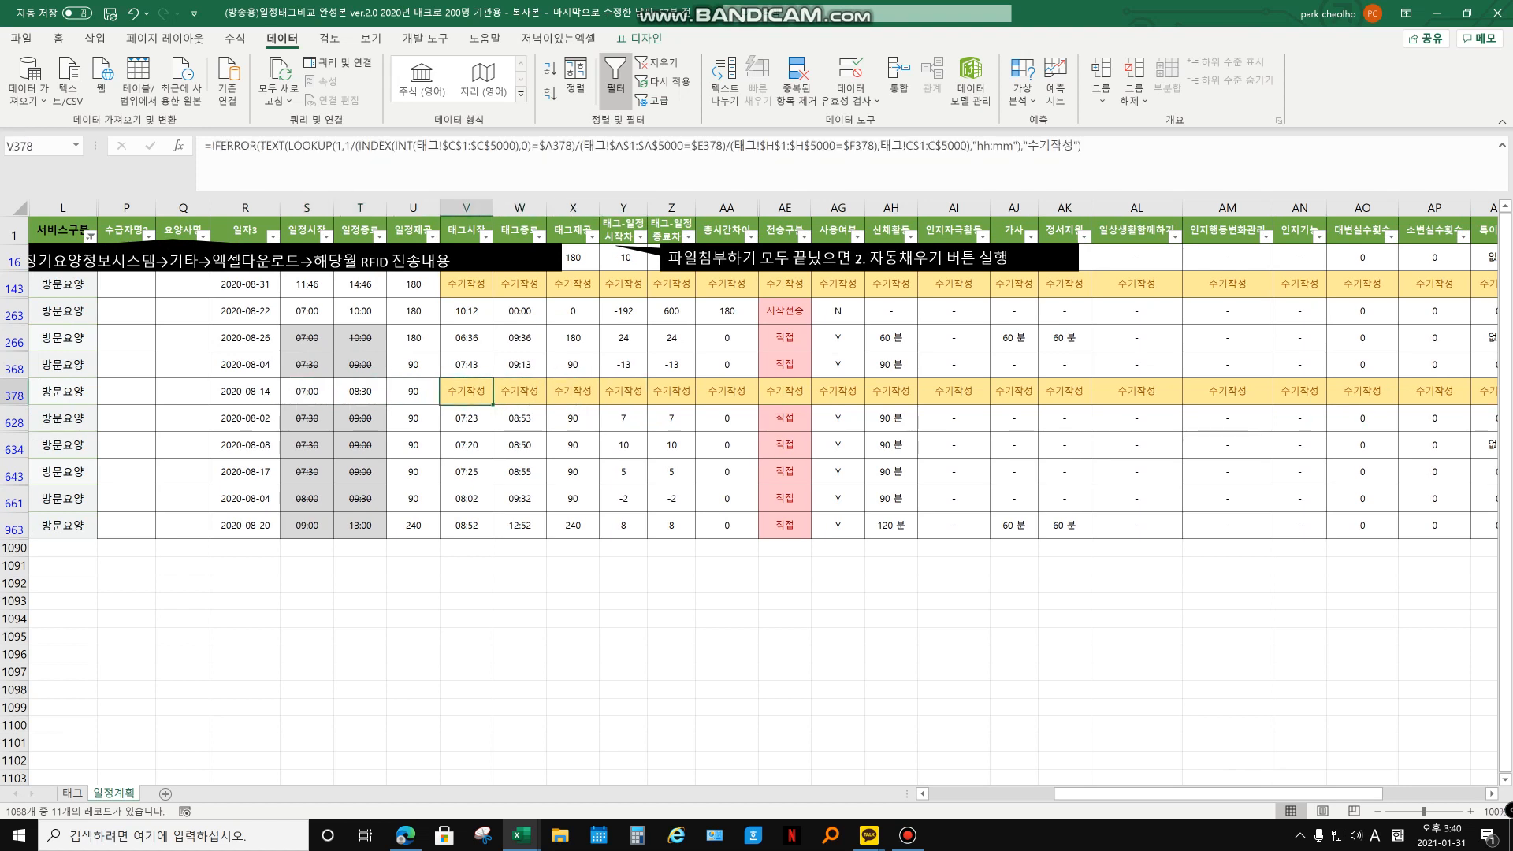
{"action": "left_click_drag", "start_coordinate": [306, 392], "coordinate": [360, 392]}
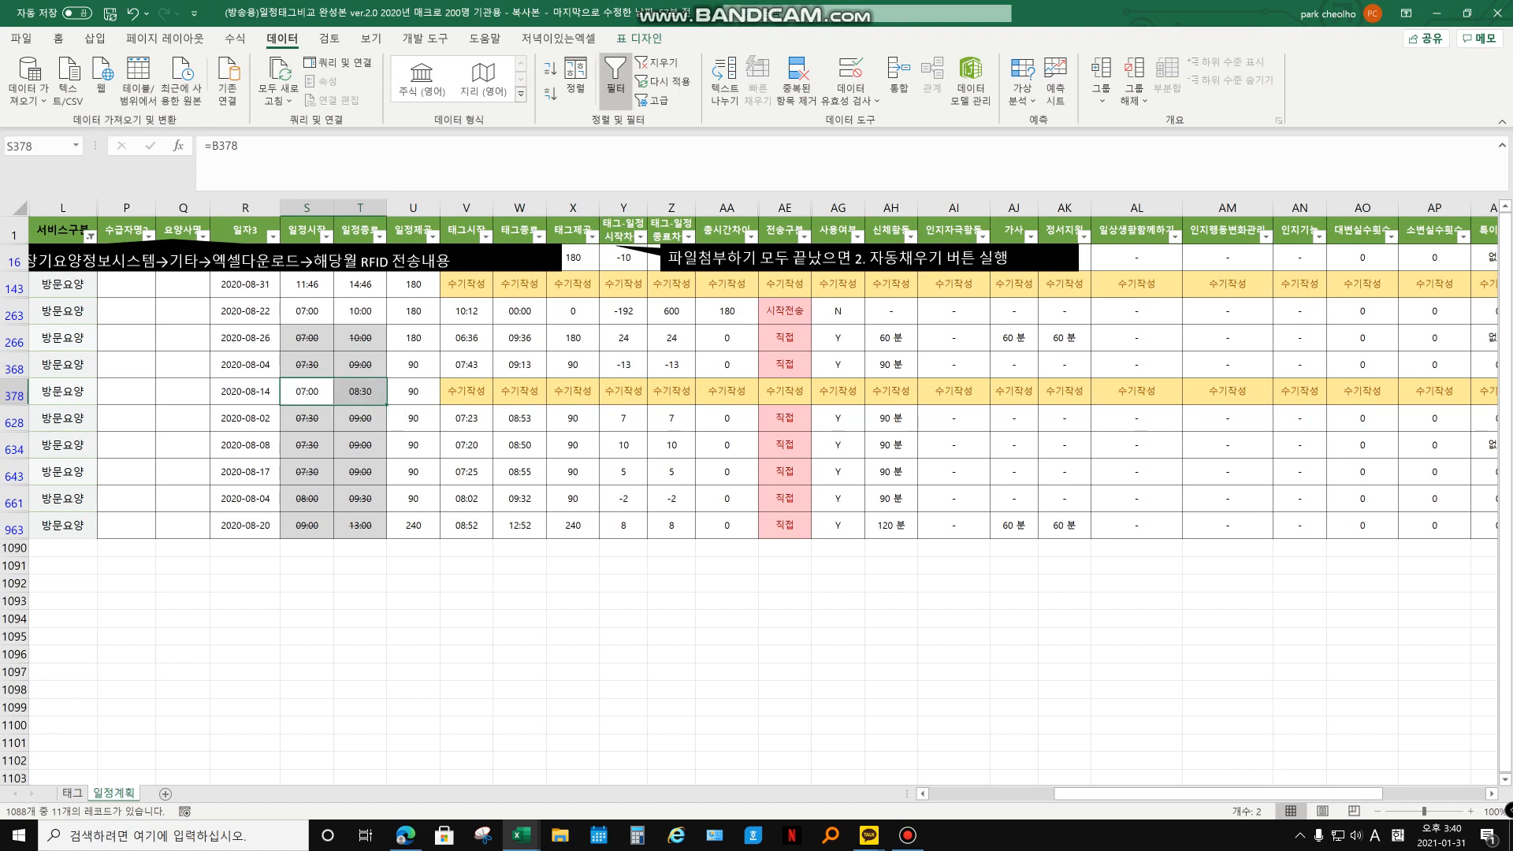
Compare the scheduled times of row 378 with the scheduled and tag times of rows 628 to 643.
{"action": "left_click", "coordinate": [306, 391]}
{"action": "left_click_drag", "start_coordinate": [360, 391], "coordinate": [360, 472]}
{"action": "left_click", "coordinate": [306, 419]}
{"action": "left_click", "coordinate": [306, 391]}
{"action": "left_click", "coordinate": [360, 418]}
{"action": "left_click", "coordinate": [306, 418]}
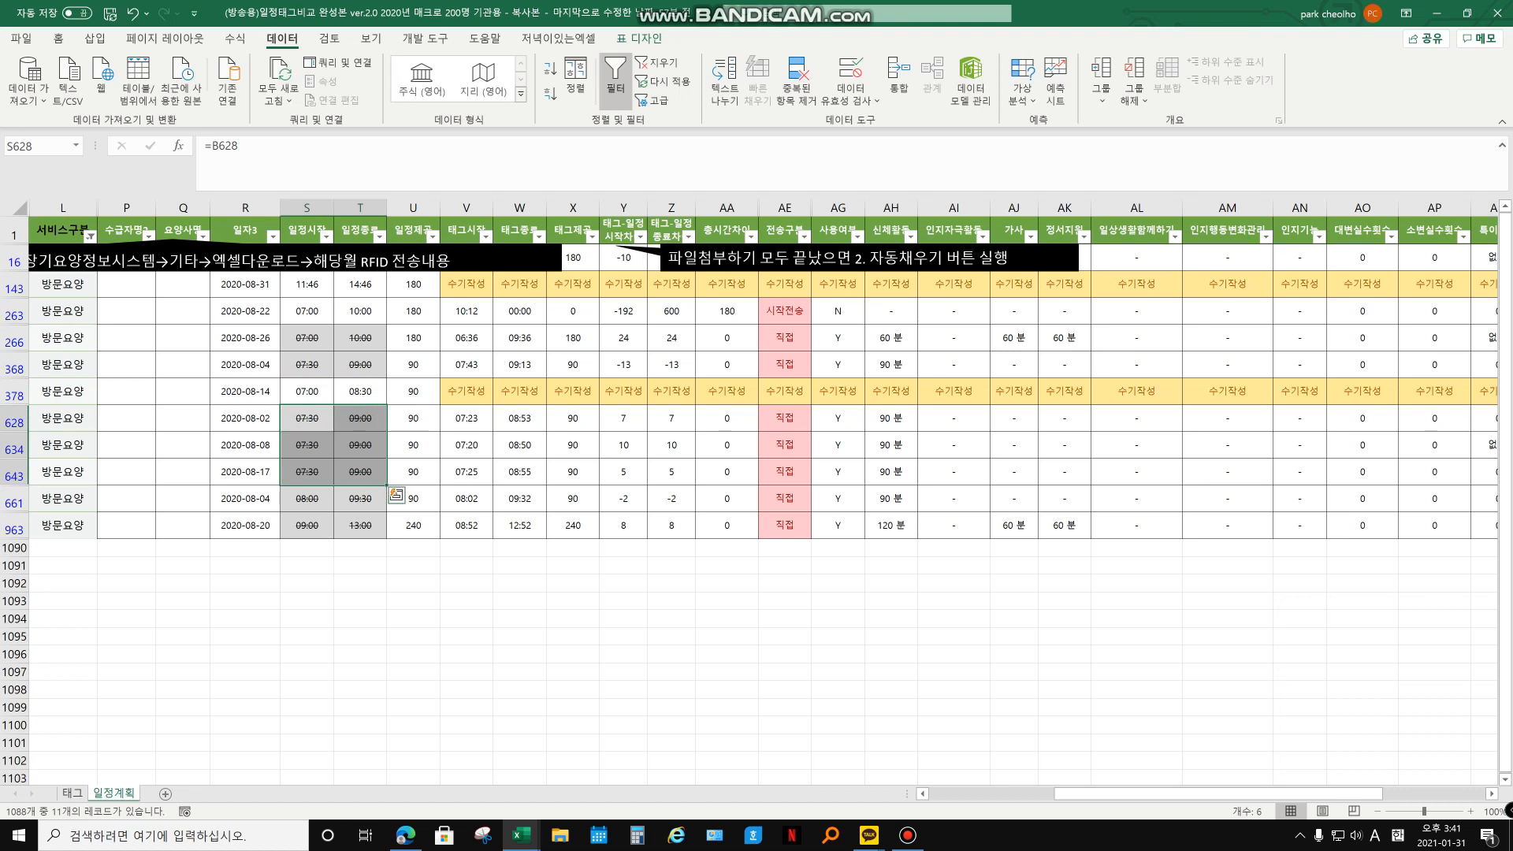
{"action": "left_click", "coordinate": [466, 418]}
{"action": "left_click_drag", "start_coordinate": [466, 418], "coordinate": [520, 472]}
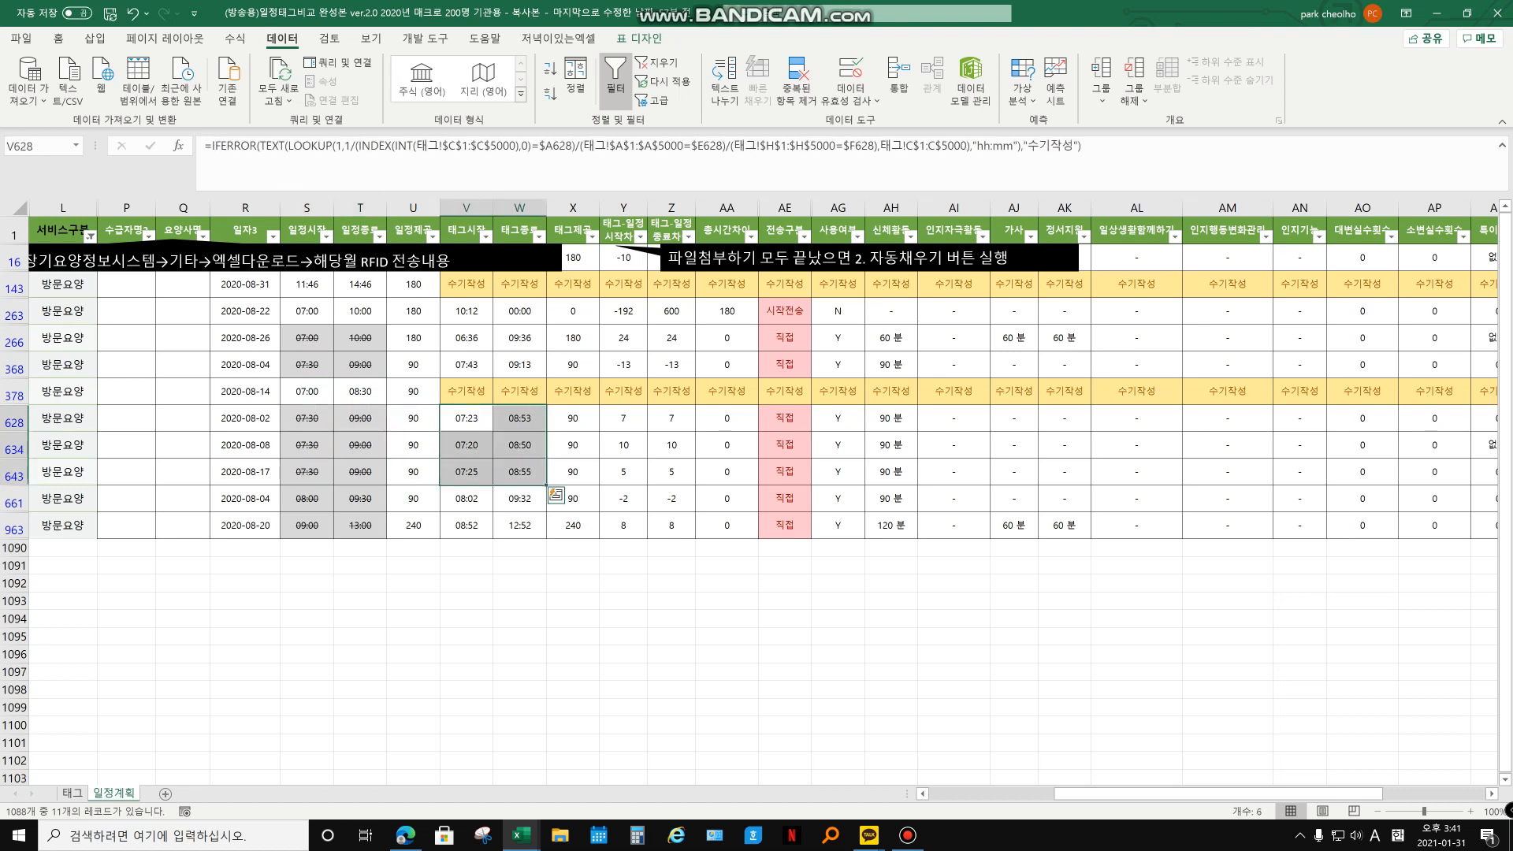
{"action": "left_click_drag", "start_coordinate": [306, 392], "coordinate": [361, 392]}
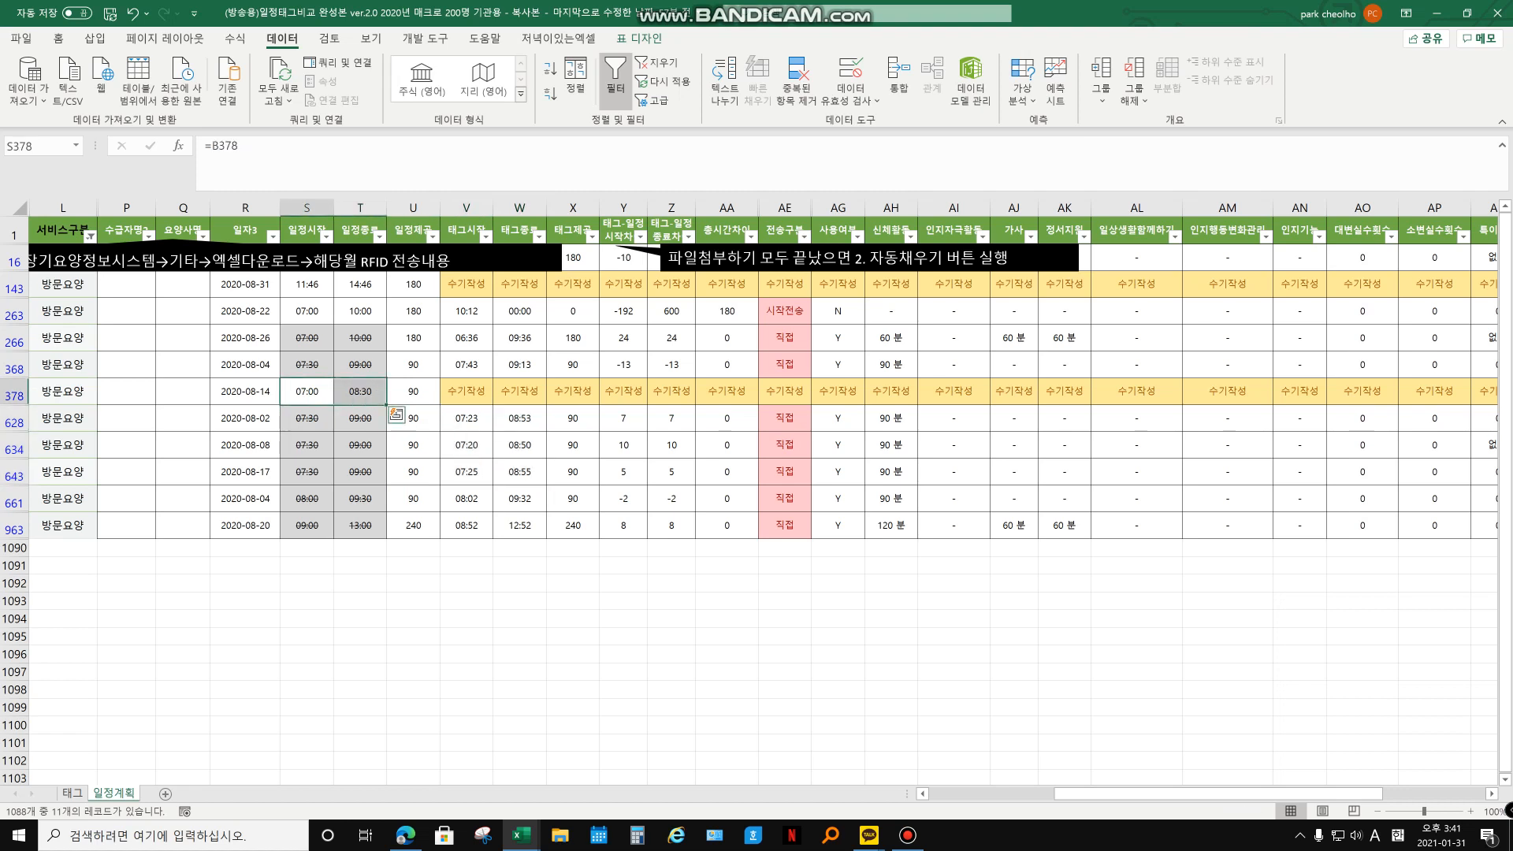
{"action": "left_click", "coordinate": [671, 391]}
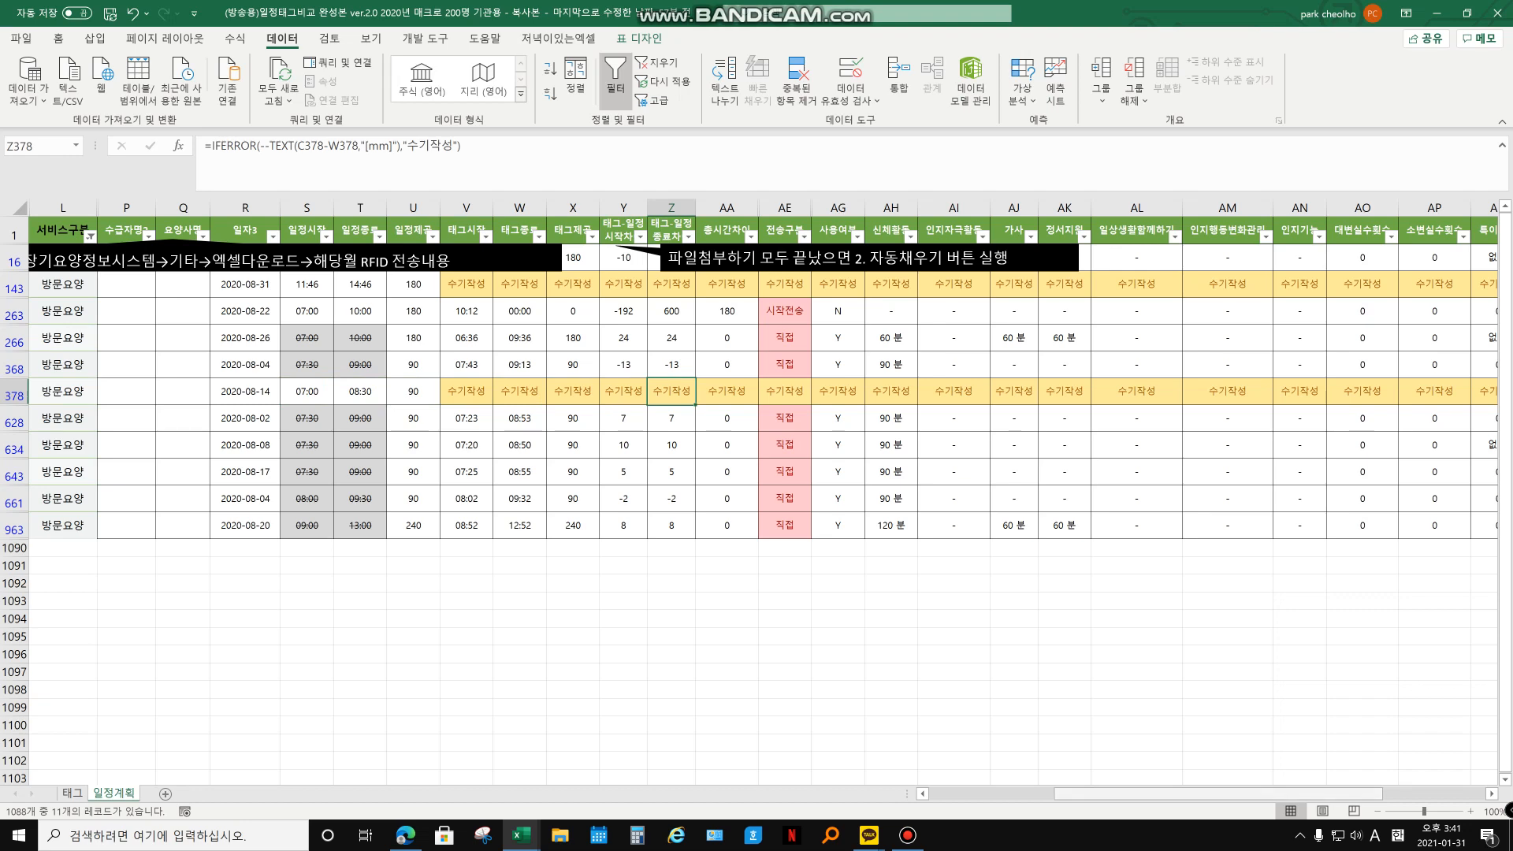
Review the check results, 이상유무 values and 전송멘트 messages of the filtered records, including the message formulas in rows 16 and 143.
{"action": "left_click_drag", "start_coordinate": [1088, 794], "coordinate": [1191, 794]}
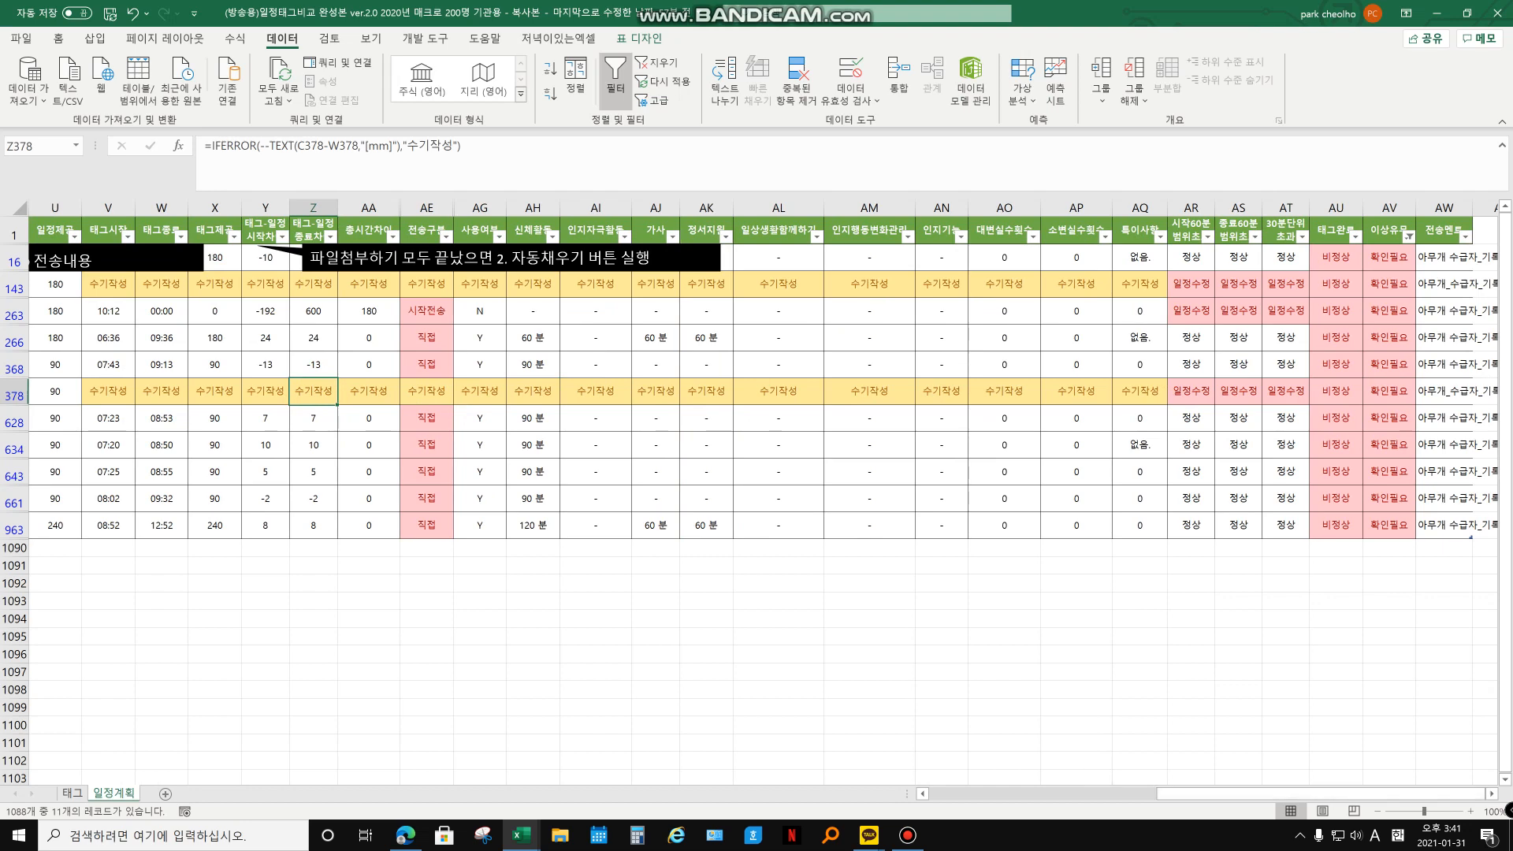
{"action": "scroll", "coordinate": [764, 500], "scroll_direction": "right", "scroll_amount": 6}
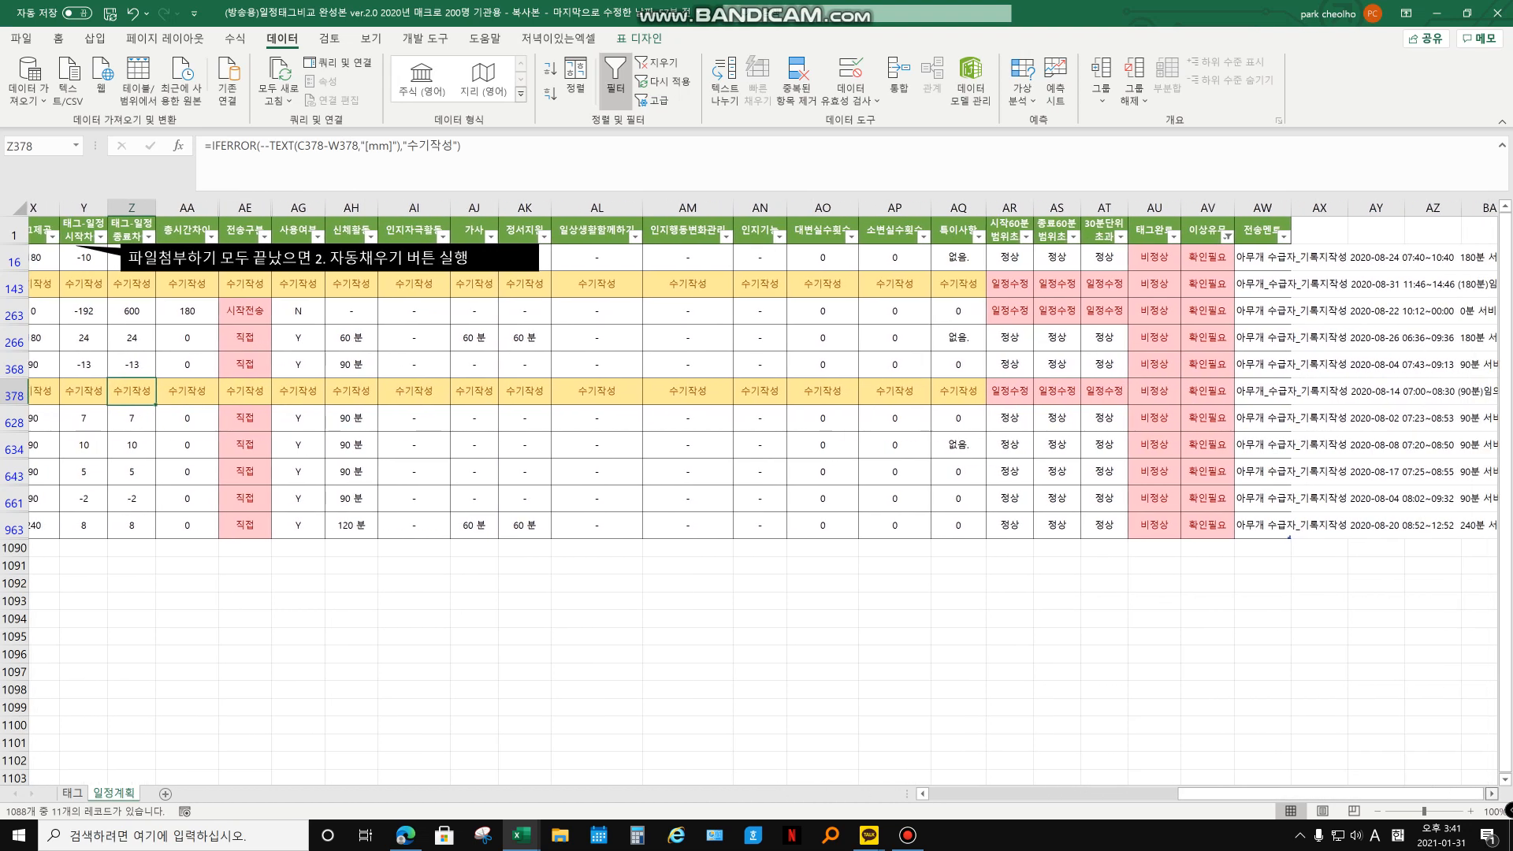
{"action": "scroll", "coordinate": [764, 500], "scroll_direction": "right", "scroll_amount": 3}
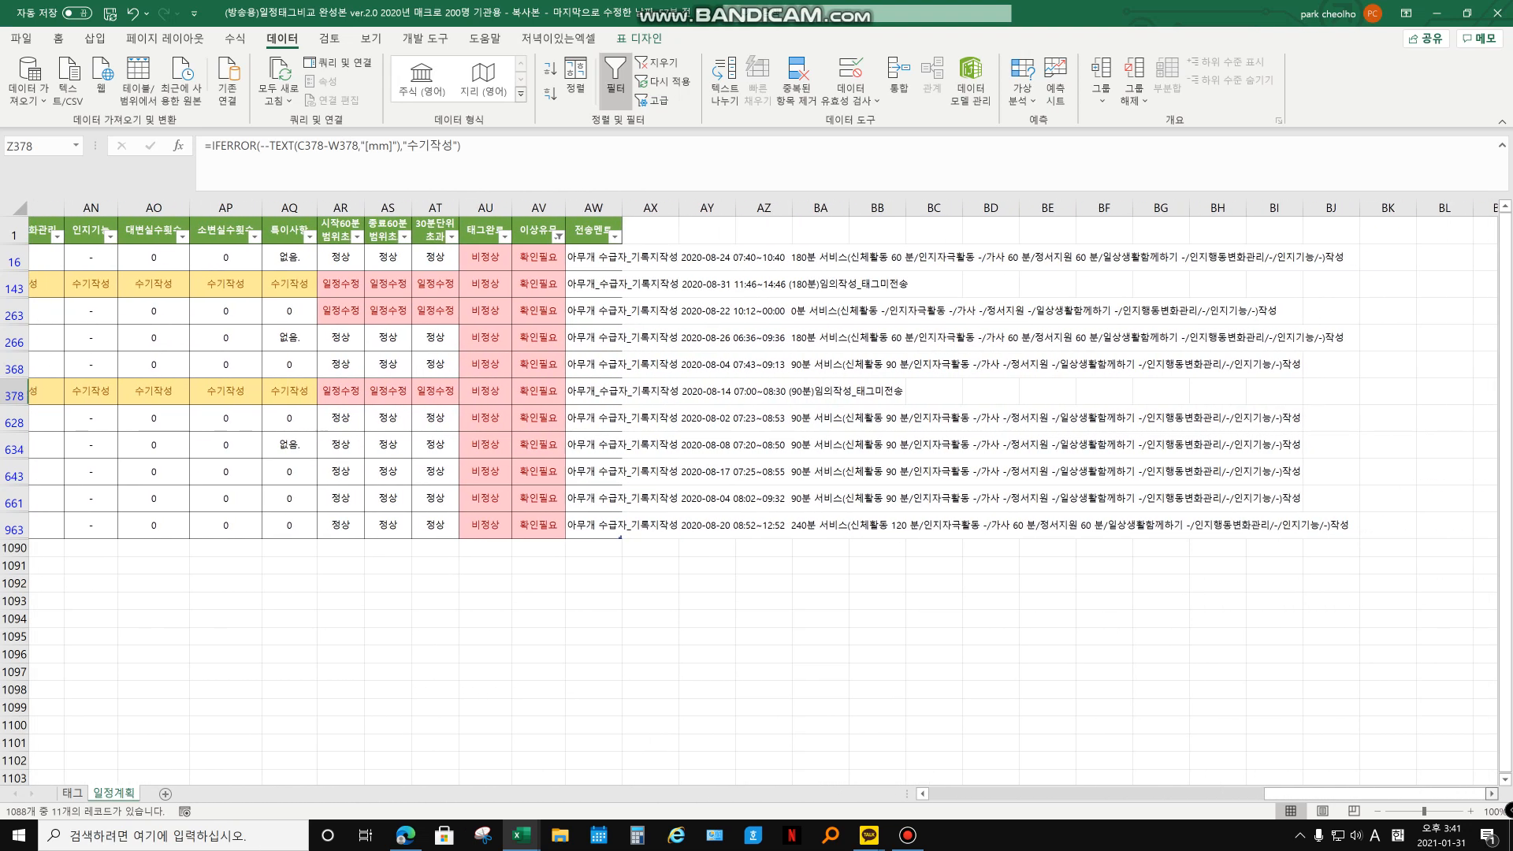
{"action": "left_click_drag", "start_coordinate": [304, 257], "coordinate": [558, 525]}
{"action": "left_click", "coordinate": [503, 365]}
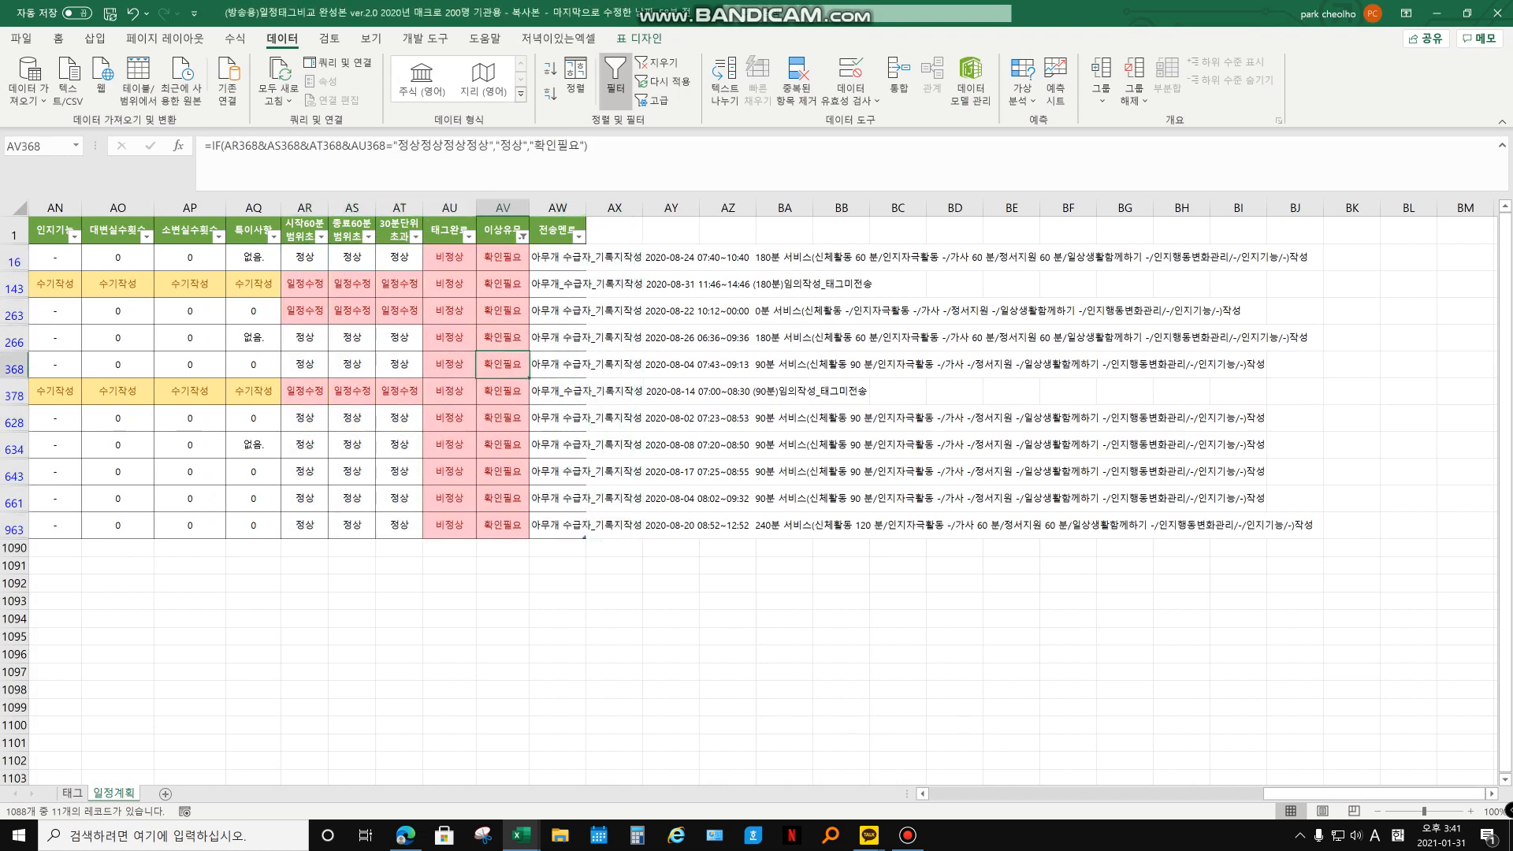
{"action": "left_click_drag", "start_coordinate": [558, 258], "coordinate": [558, 526]}
{"action": "left_click", "coordinate": [558, 286]}
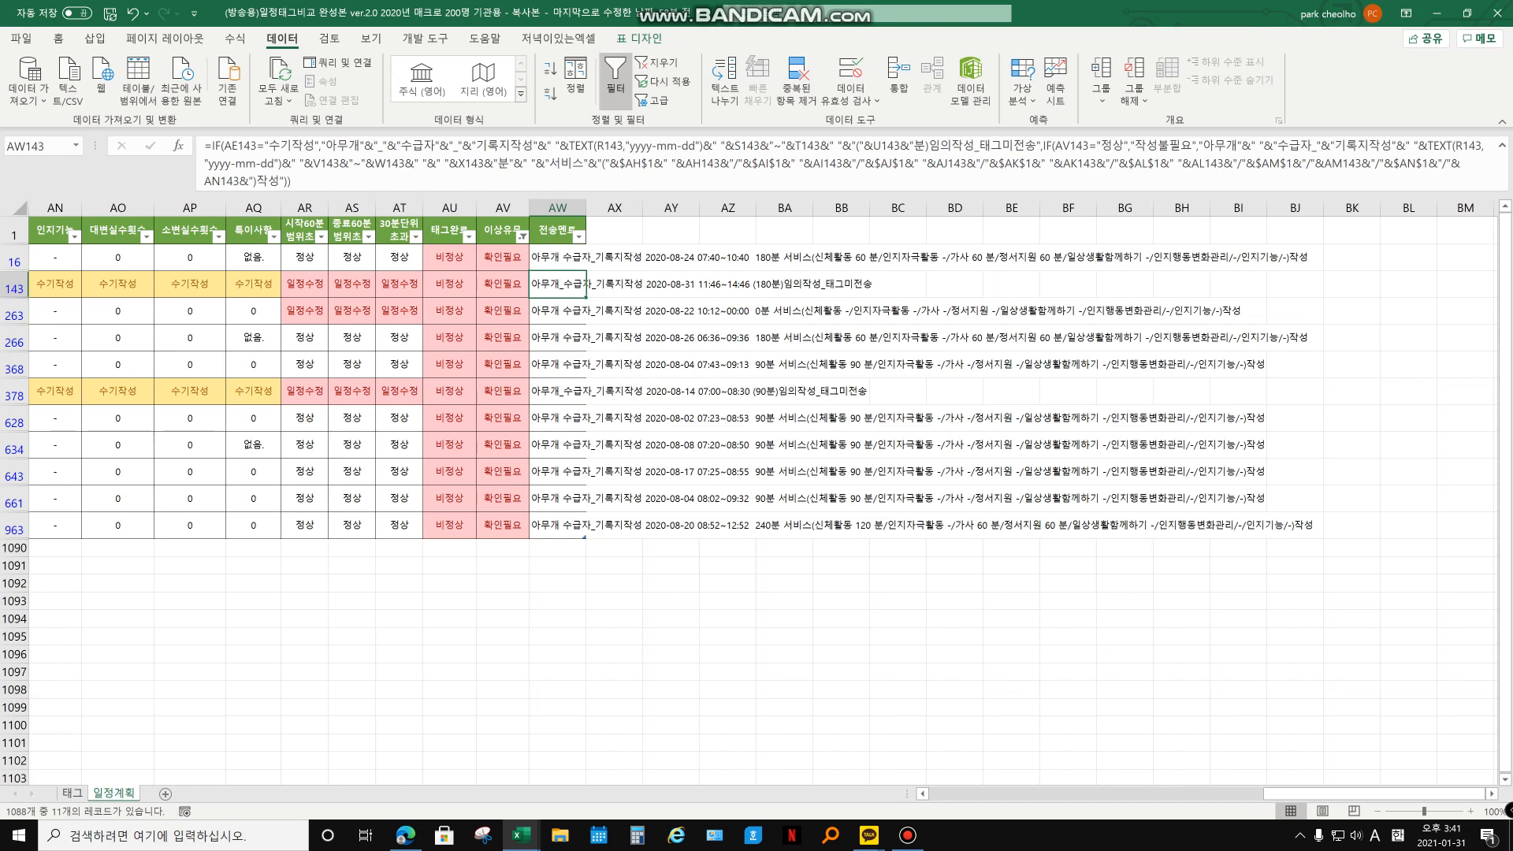
{"action": "left_click", "coordinate": [558, 258]}
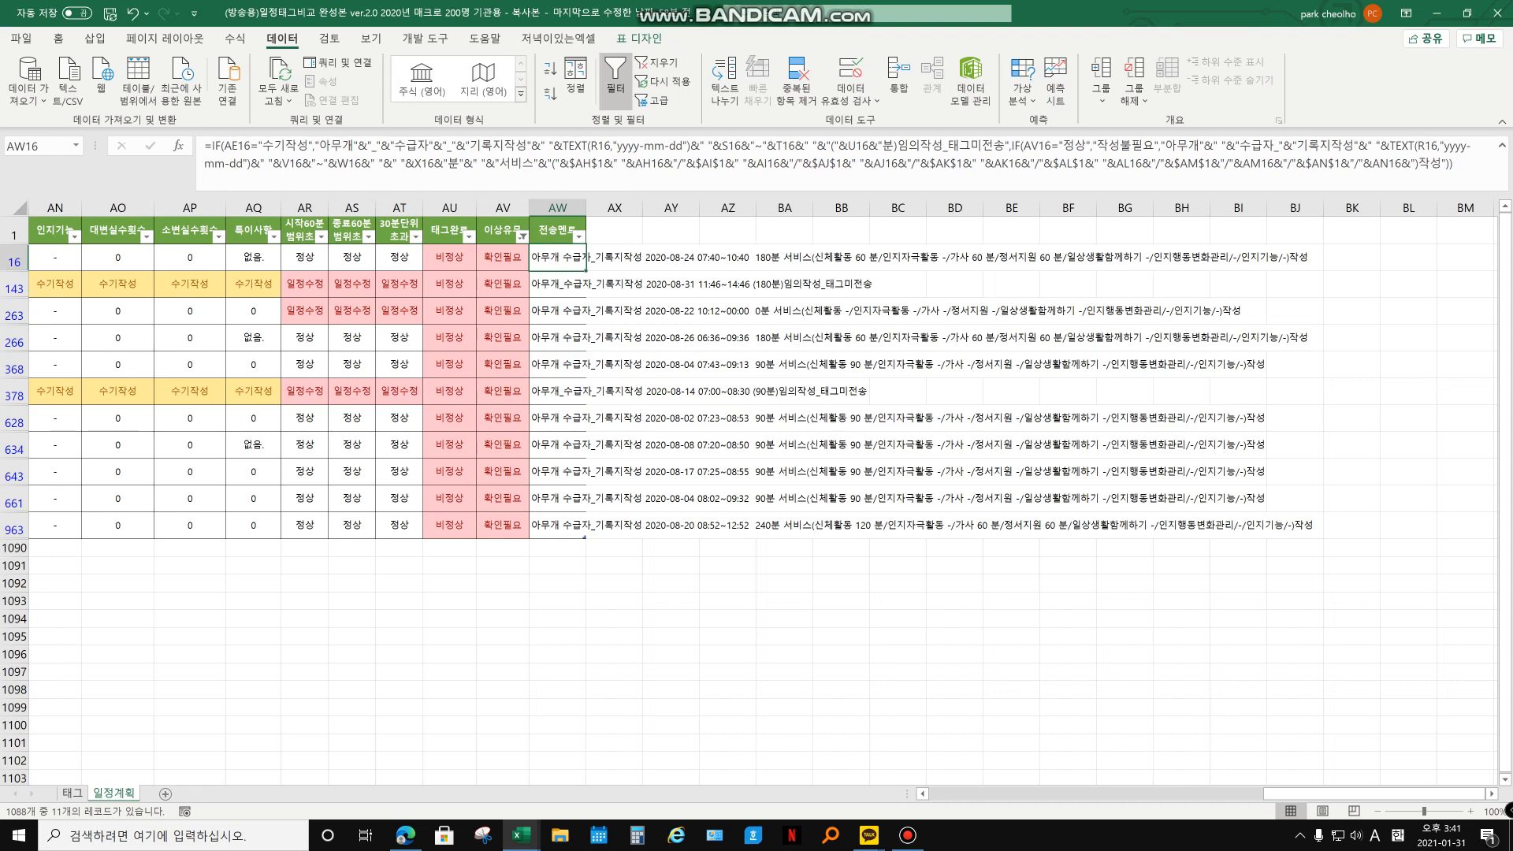
{"action": "left_click_drag", "start_coordinate": [190, 258], "coordinate": [558, 524]}
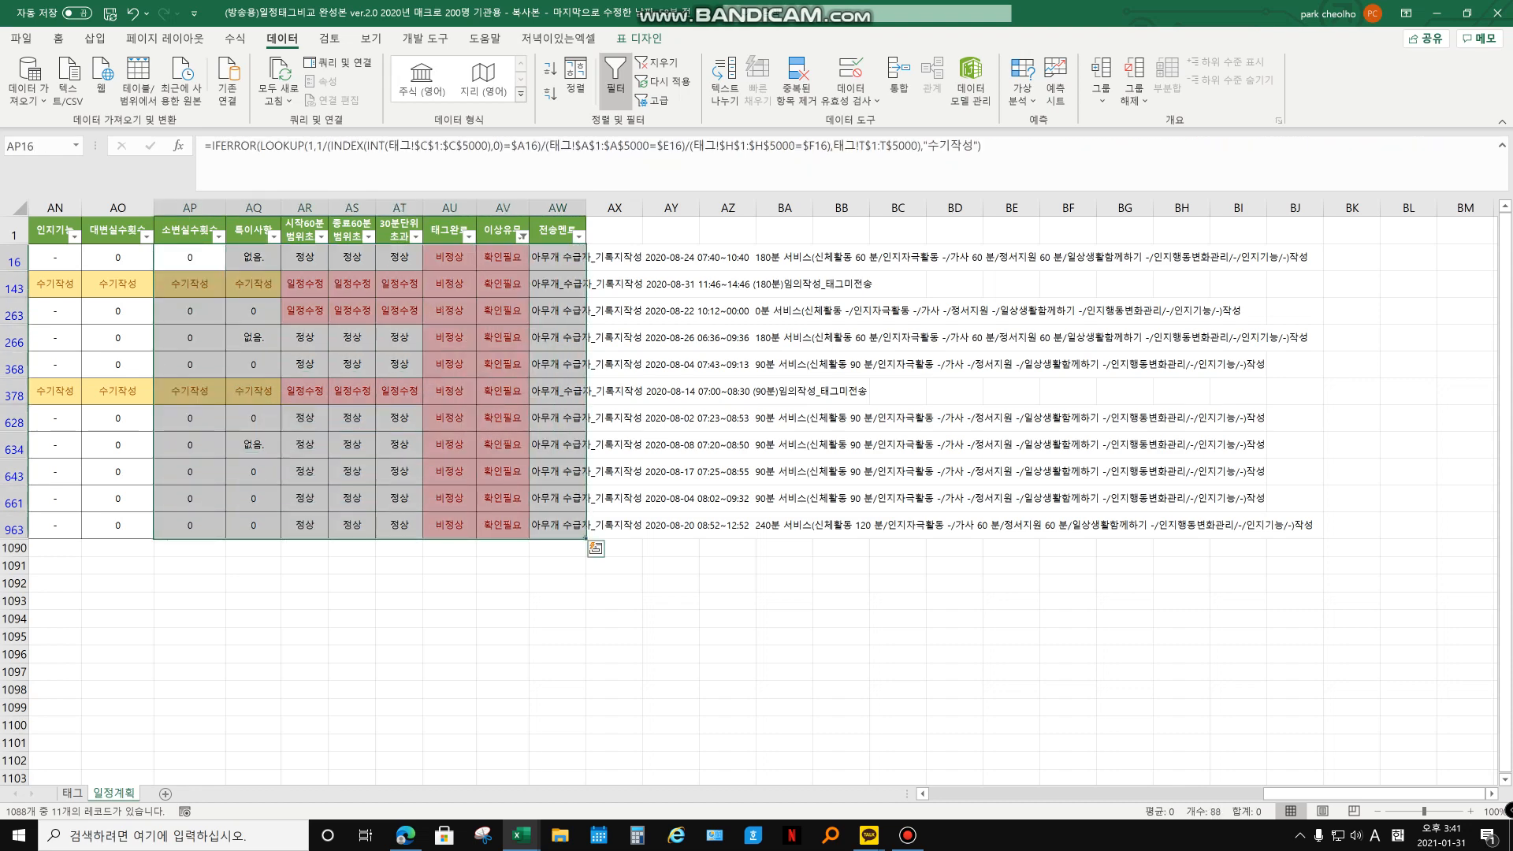
Review the 전송멘트 messages and their formulas in row 16 and rows 263 to 963, comparing rows 263, 266 and 368.
{"action": "left_click", "coordinate": [558, 258]}
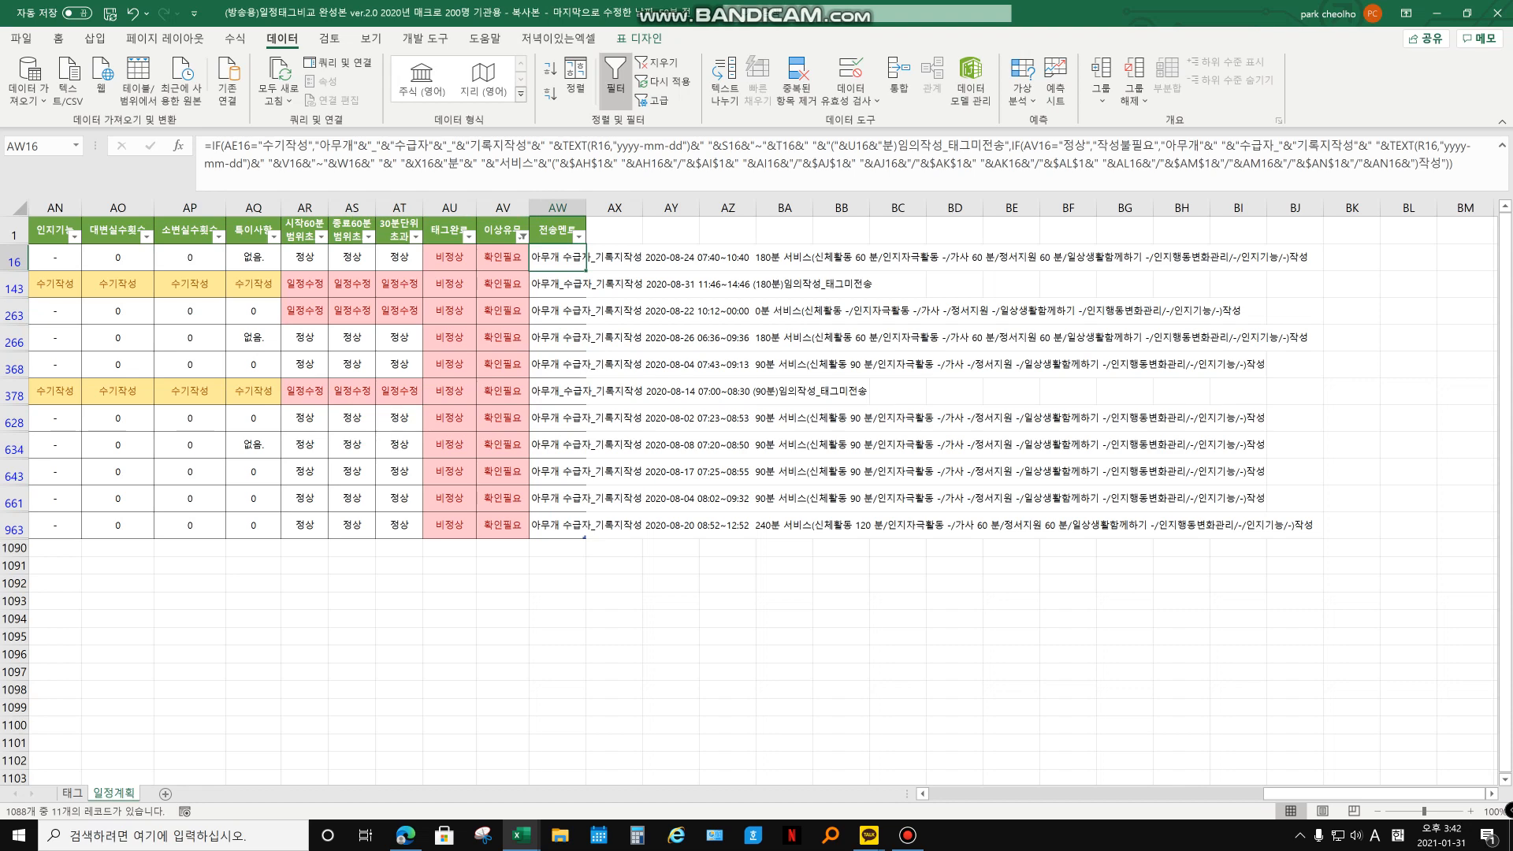
{"action": "left_click_drag", "start_coordinate": [558, 311], "coordinate": [557, 527]}
{"action": "left_click", "coordinate": [558, 365]}
{"action": "left_click", "coordinate": [558, 338]}
{"action": "left_click", "coordinate": [558, 311]}
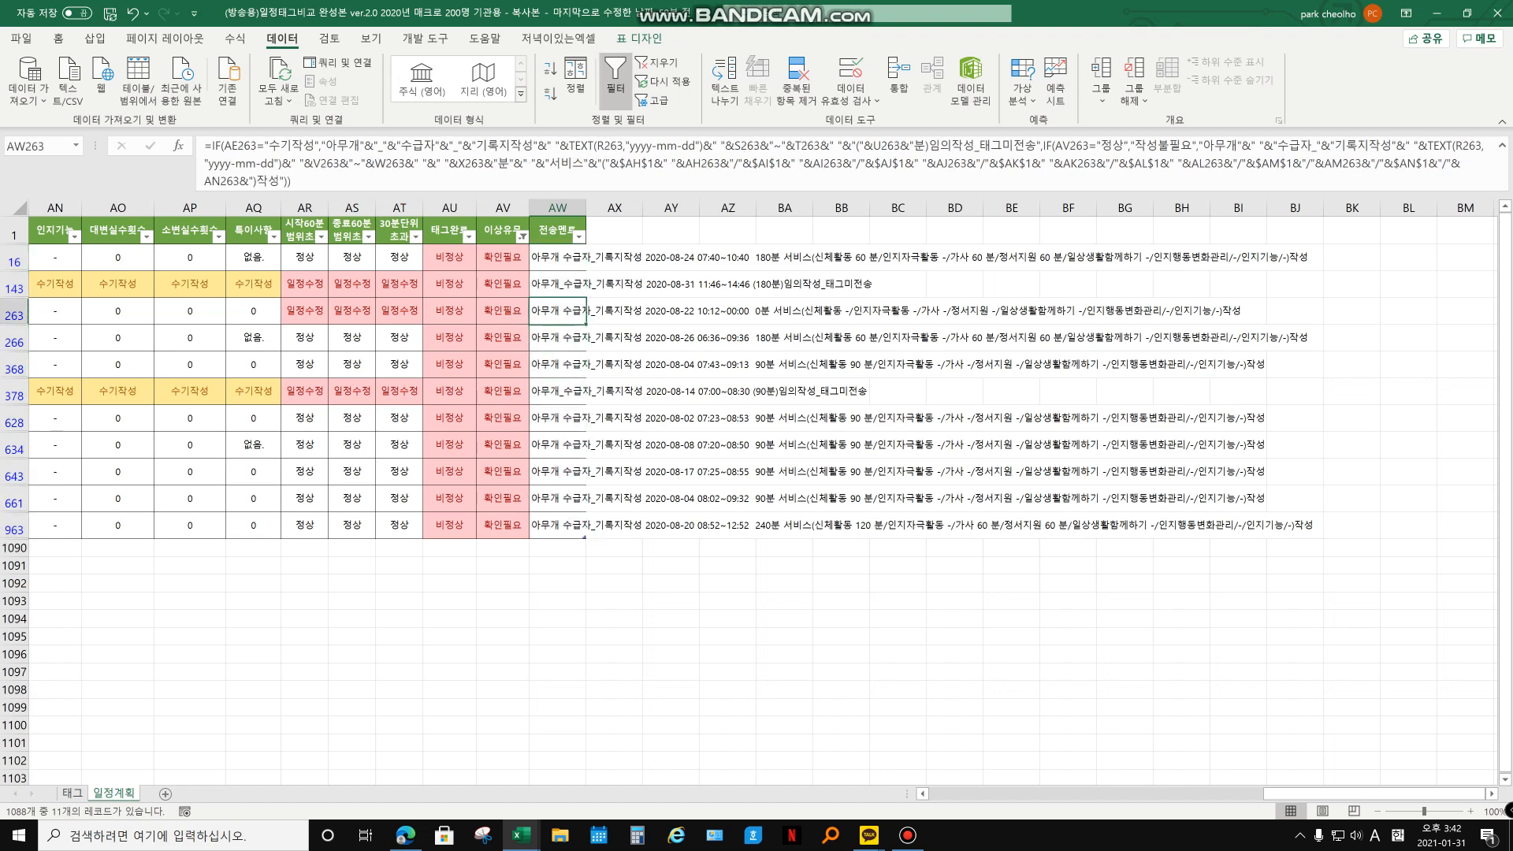
{"action": "left_click", "coordinate": [558, 338]}
{"action": "left_click", "coordinate": [558, 365]}
{"action": "left_click", "coordinate": [558, 338]}
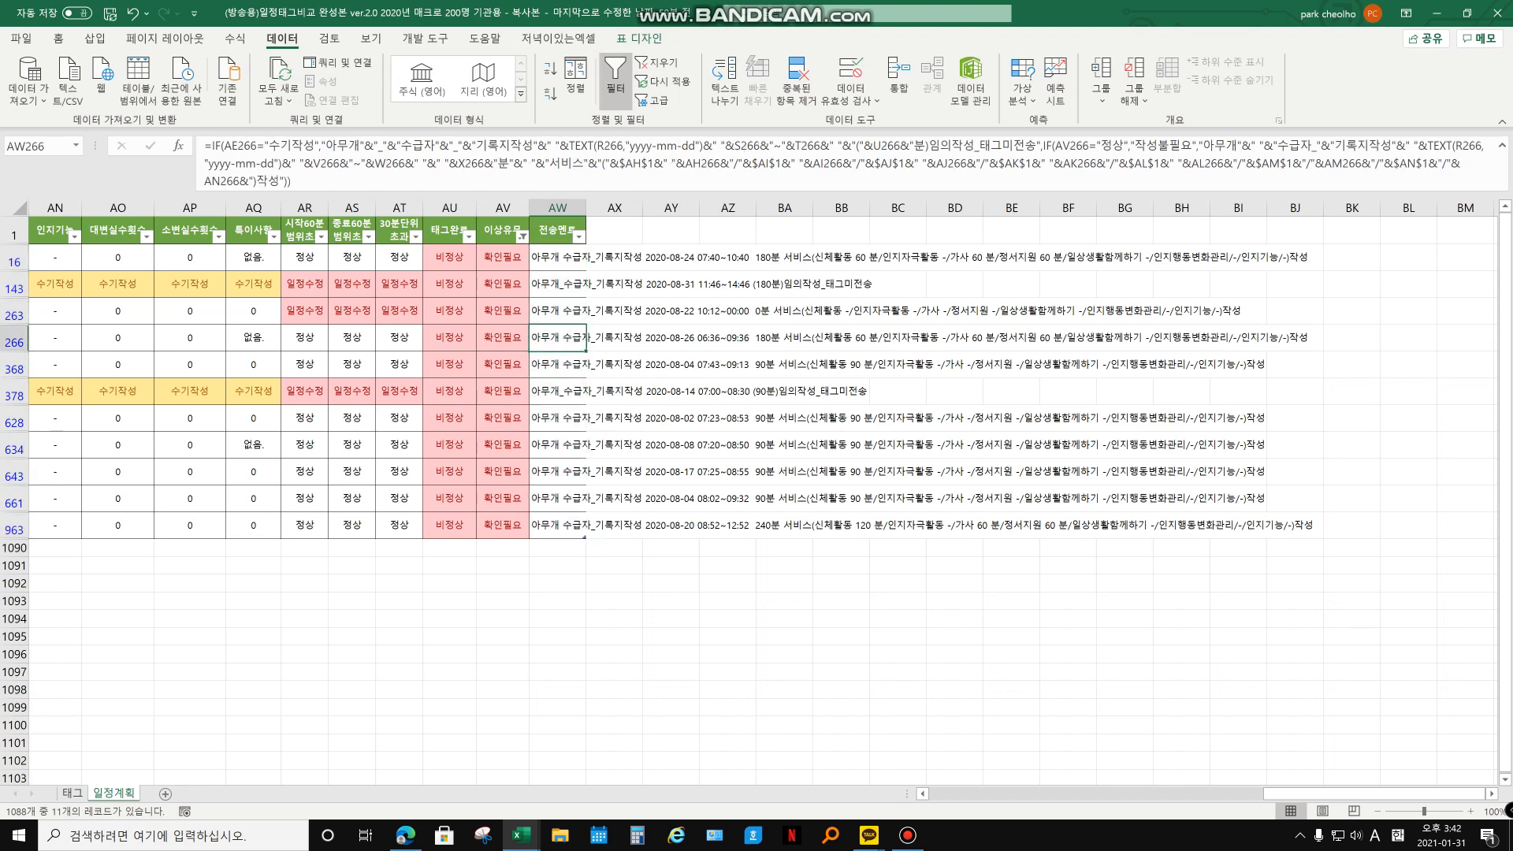
{"action": "left_click", "coordinate": [558, 311]}
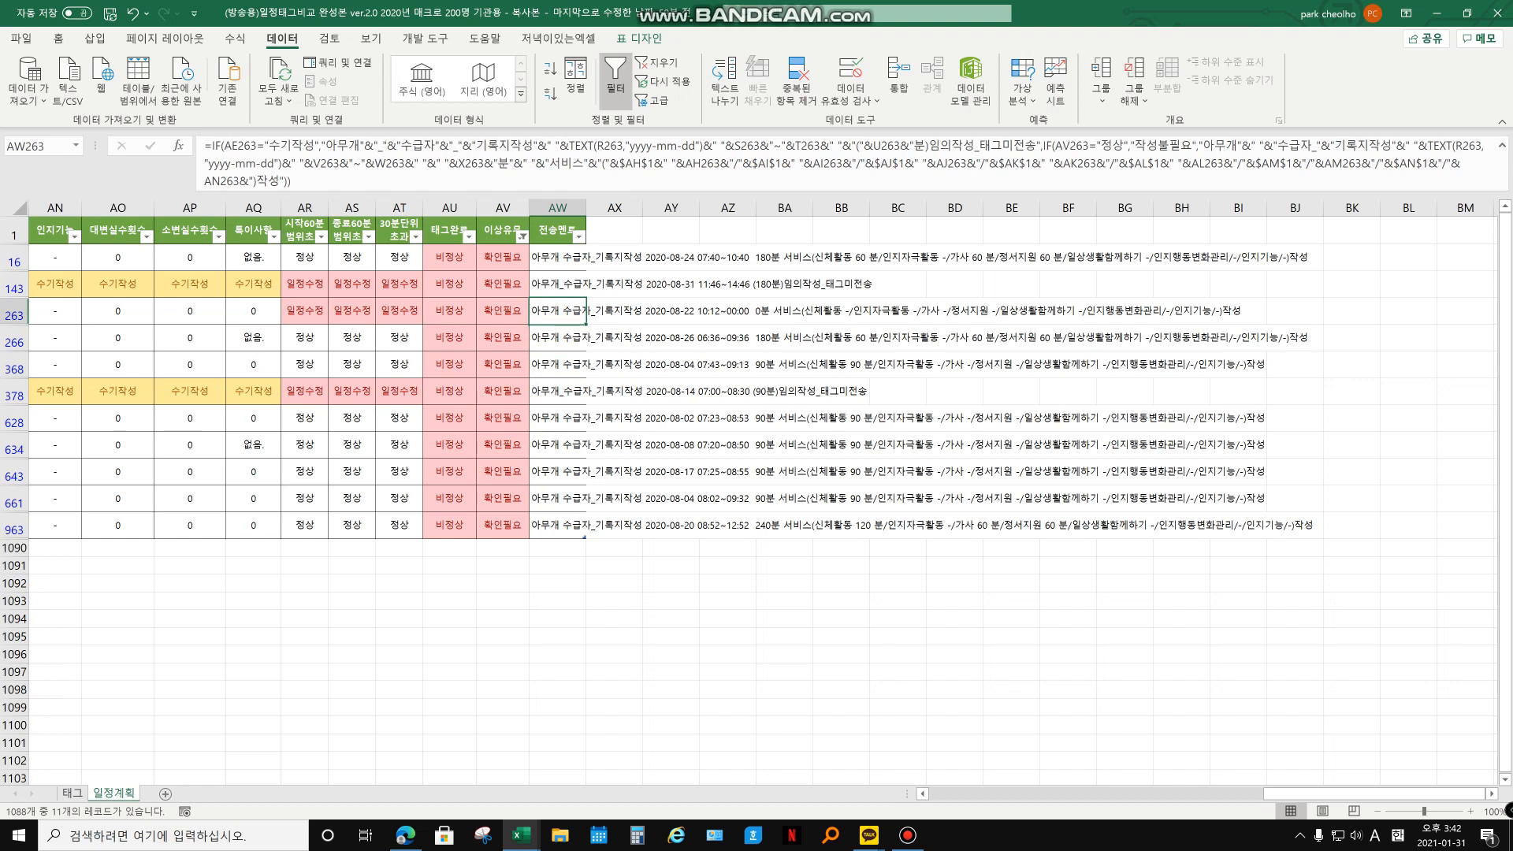
{"action": "left_click", "coordinate": [558, 338]}
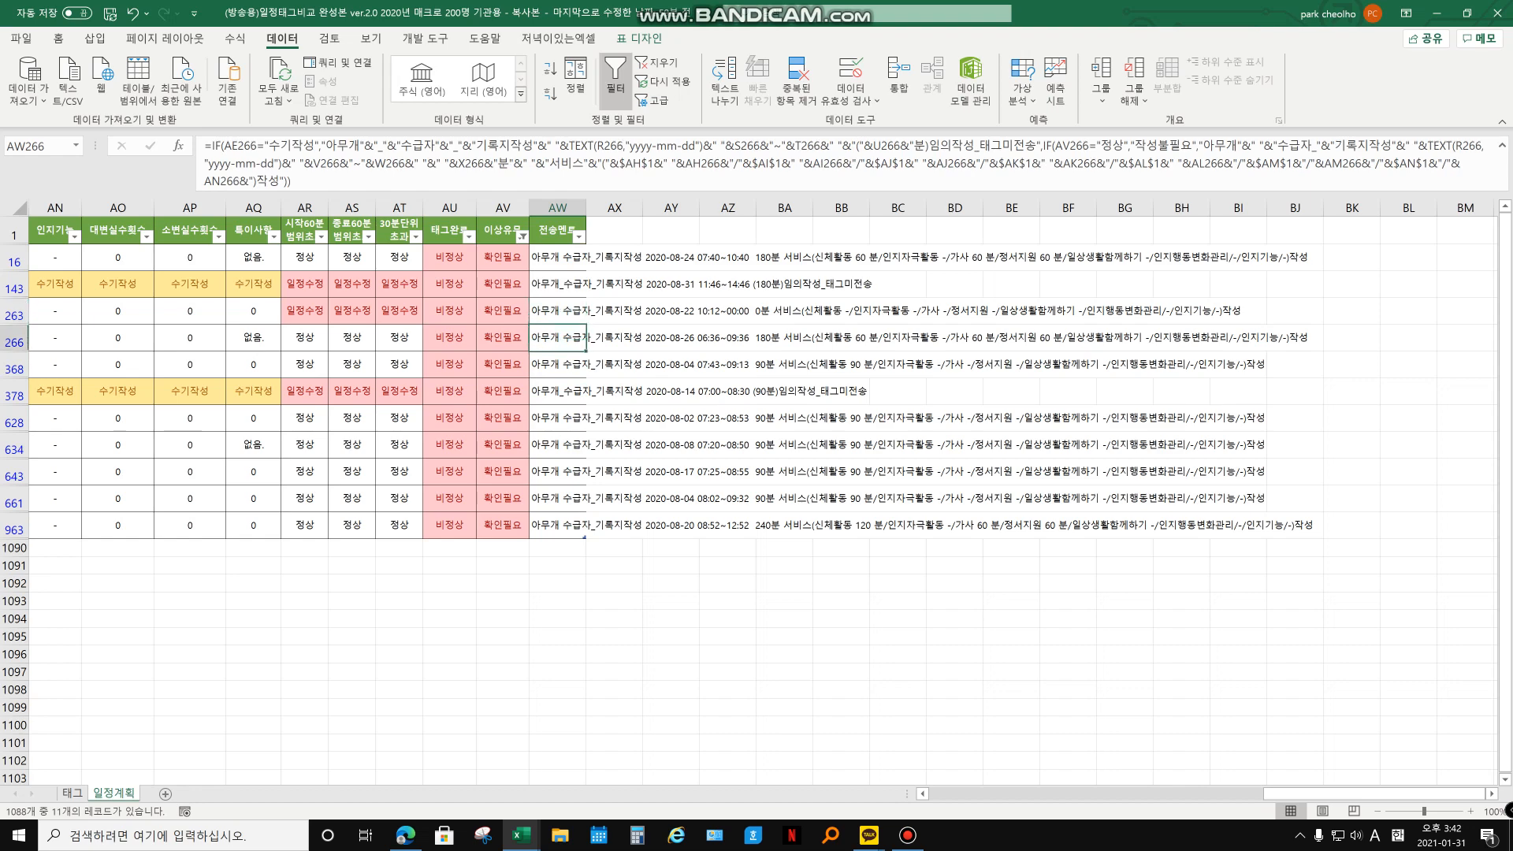
Copy the 전송멘트 message of the 2020-08-24 record in row 16.
{"action": "left_click", "coordinate": [558, 258]}
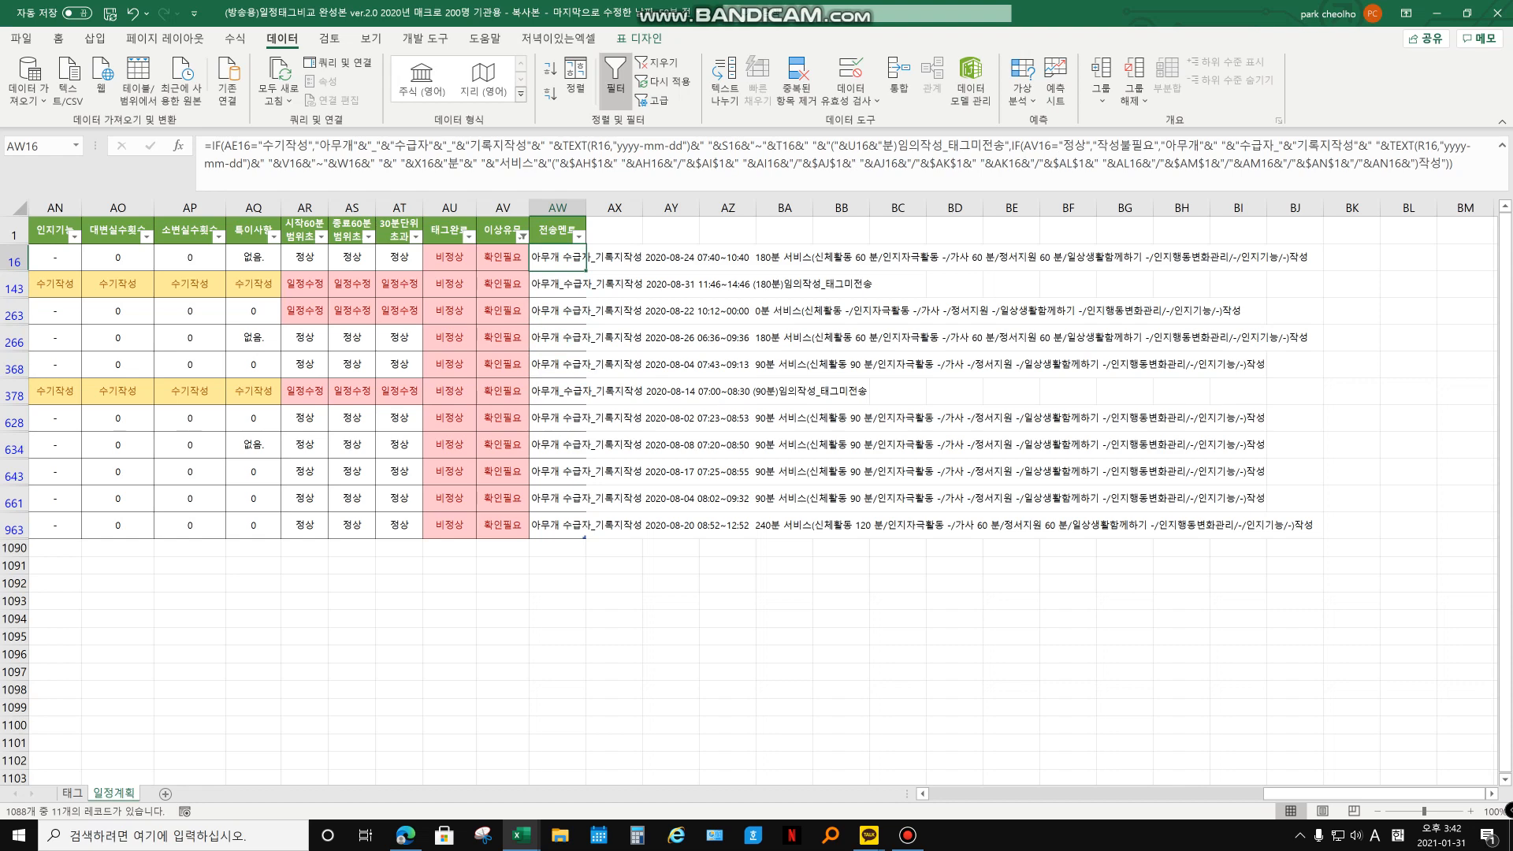
{"action": "key", "text": "Down"}
{"action": "key", "text": "Up"}
{"action": "key", "text": "ctrl+c"}
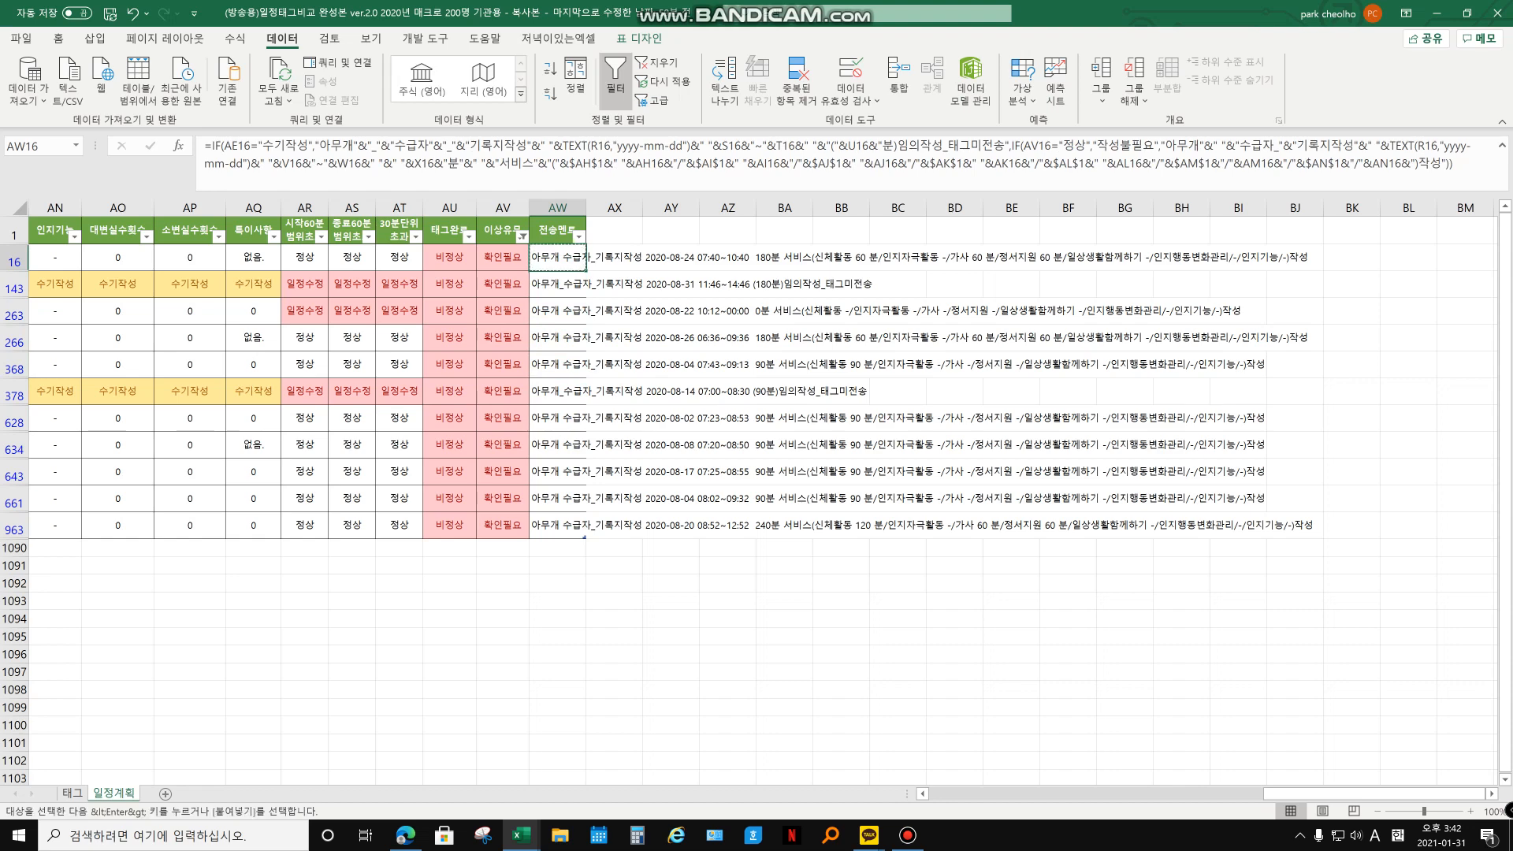
Switch to the open KakaoTalk chat room, paste the copied message as text, send it and close the chat.
{"action": "mouse_move", "coordinate": [868, 835]}
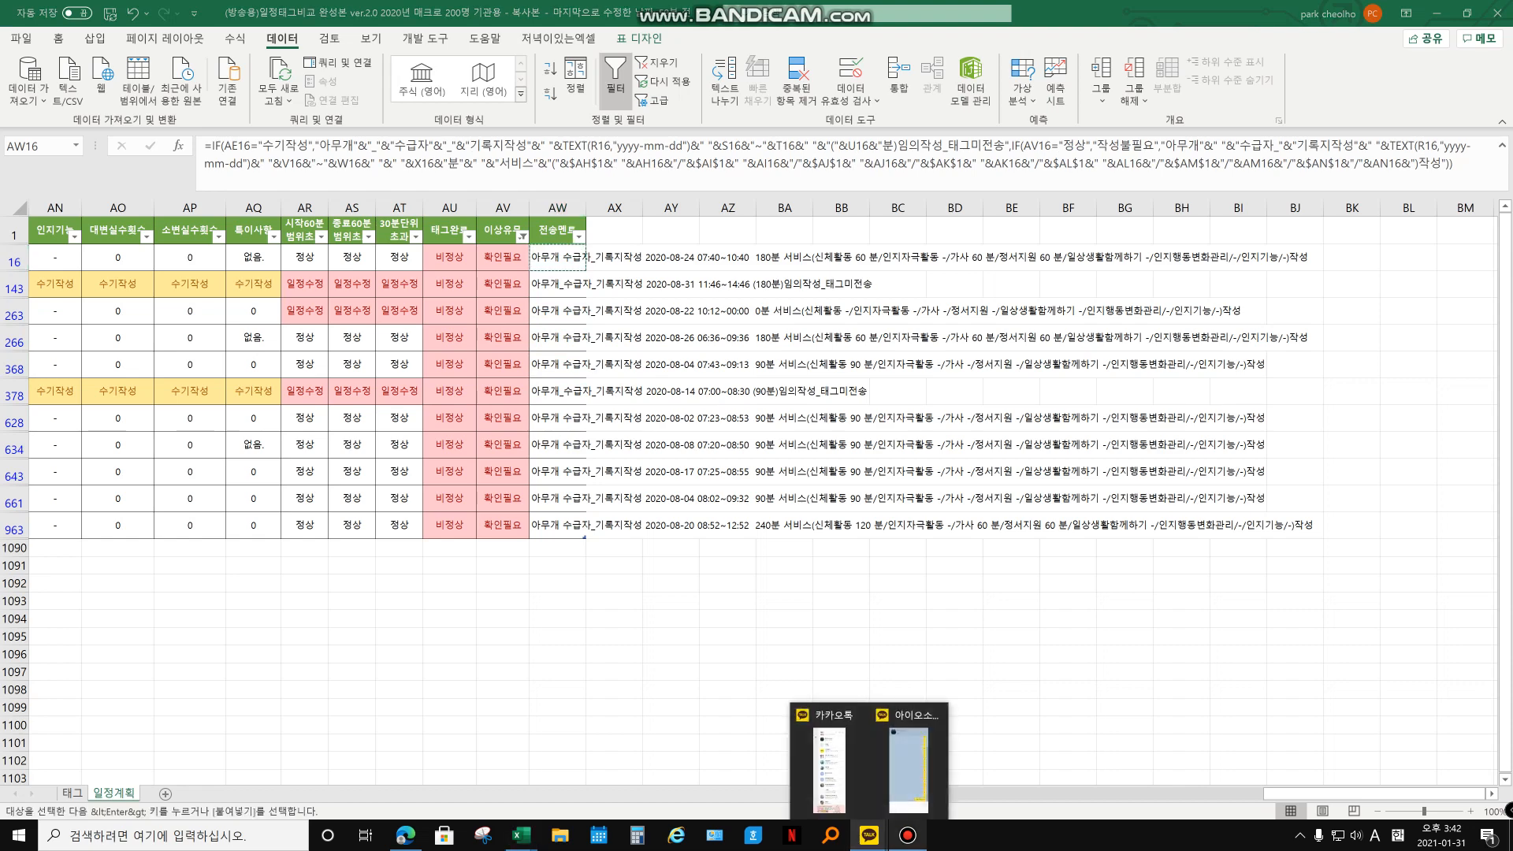
{"action": "left_click", "coordinate": [908, 760]}
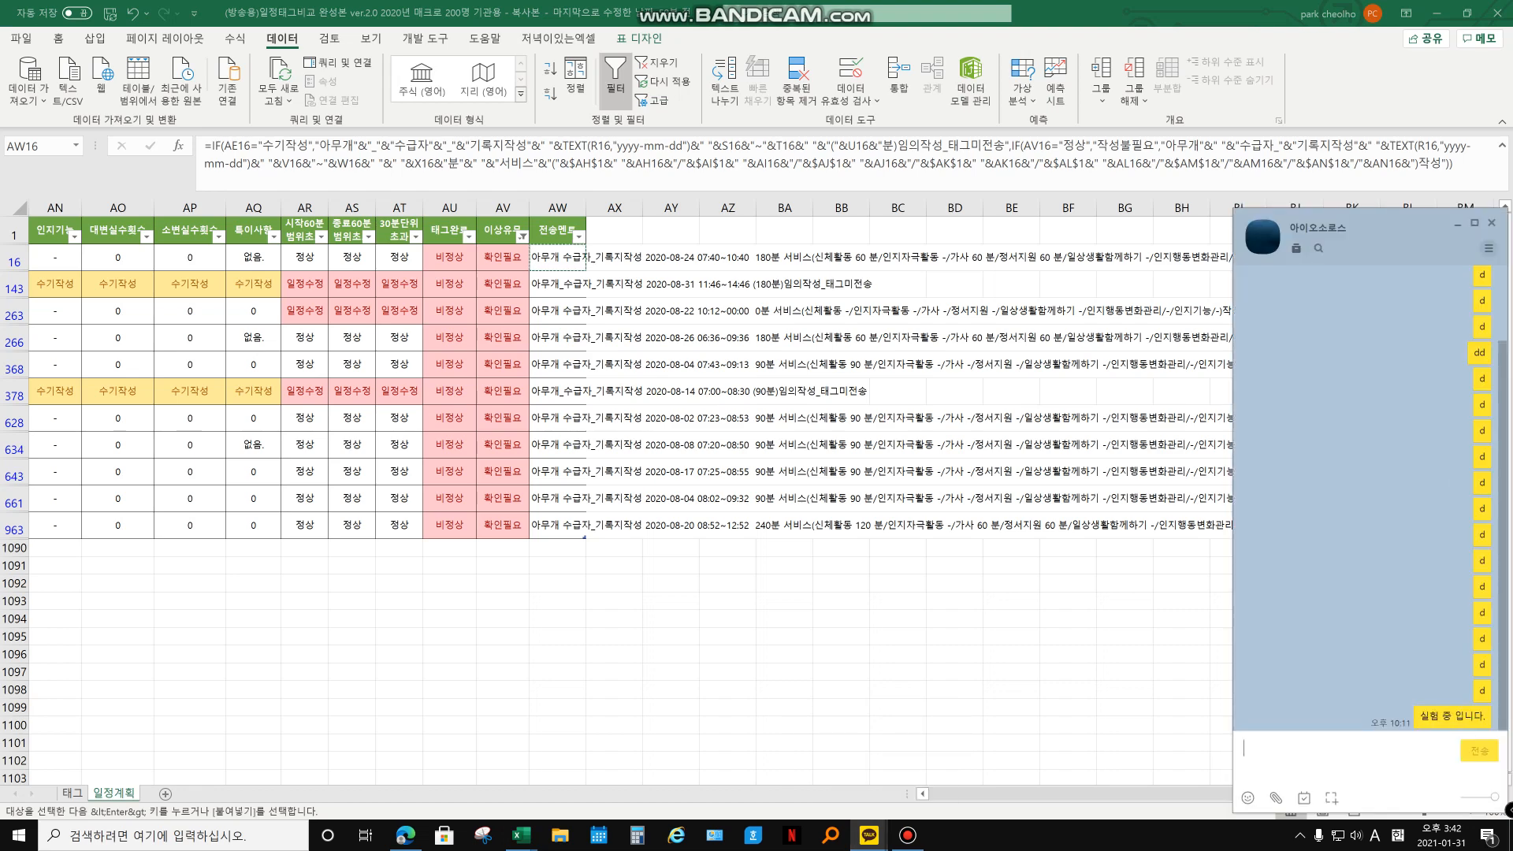
{"action": "key", "text": "ctrl+v"}
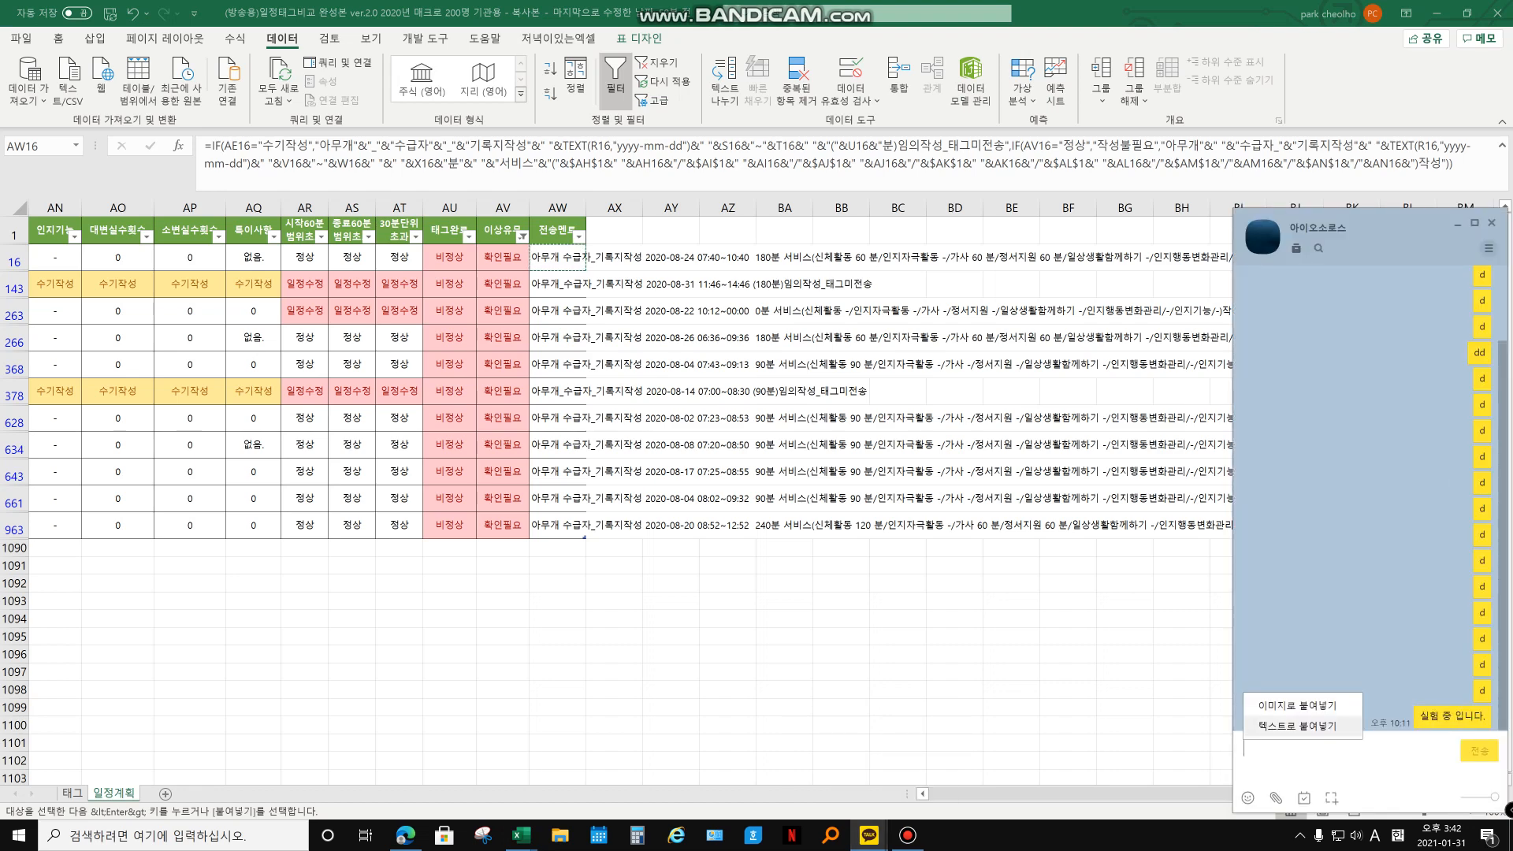
{"action": "left_click", "coordinate": [1297, 726]}
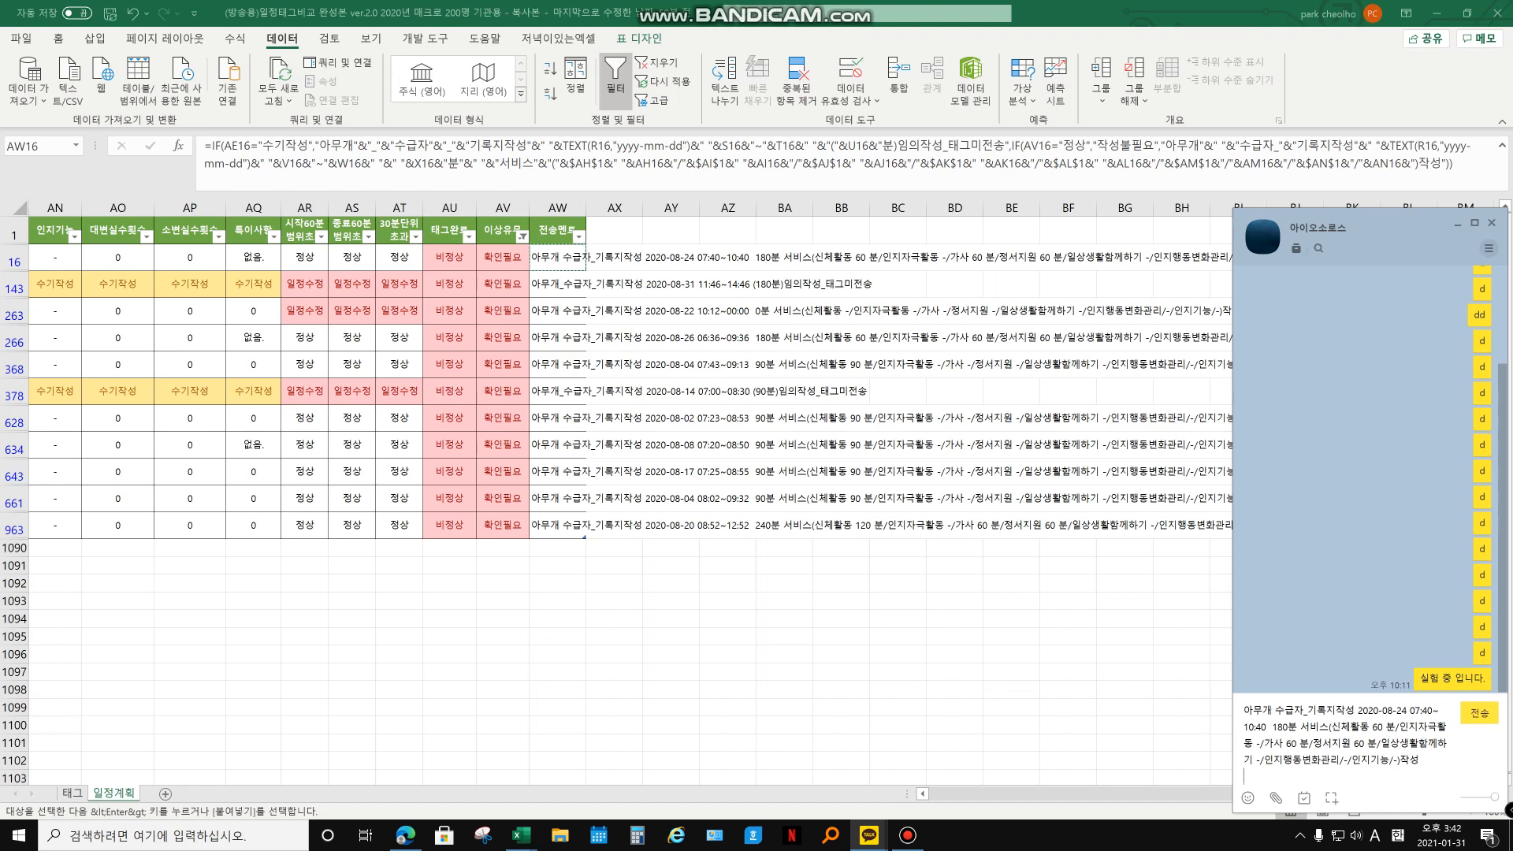
{"action": "key", "text": "Return"}
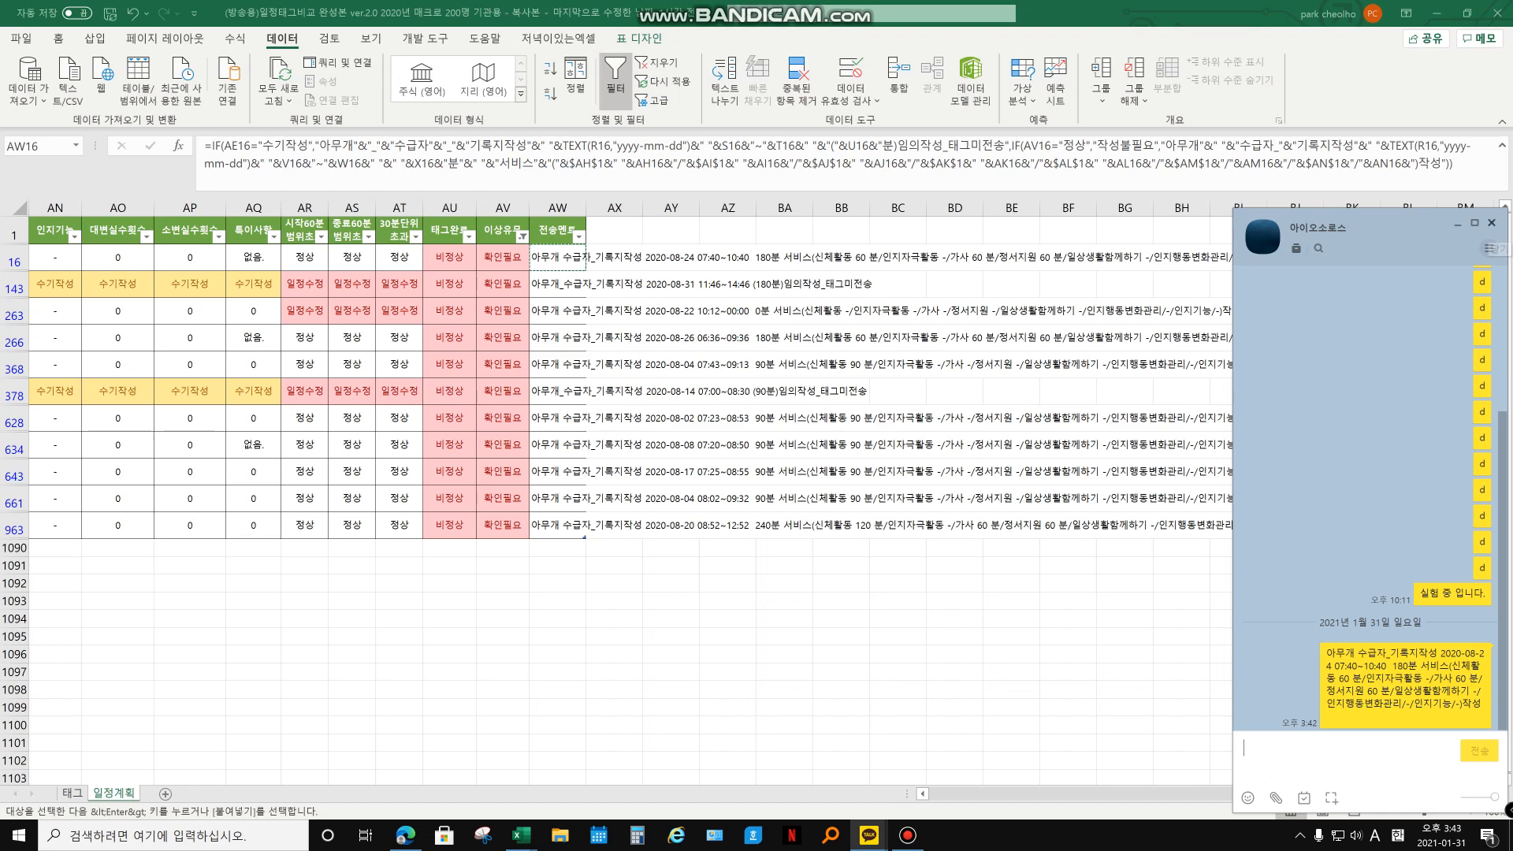
{"action": "key", "text": "Escape"}
{"action": "left_click", "coordinate": [908, 835]}
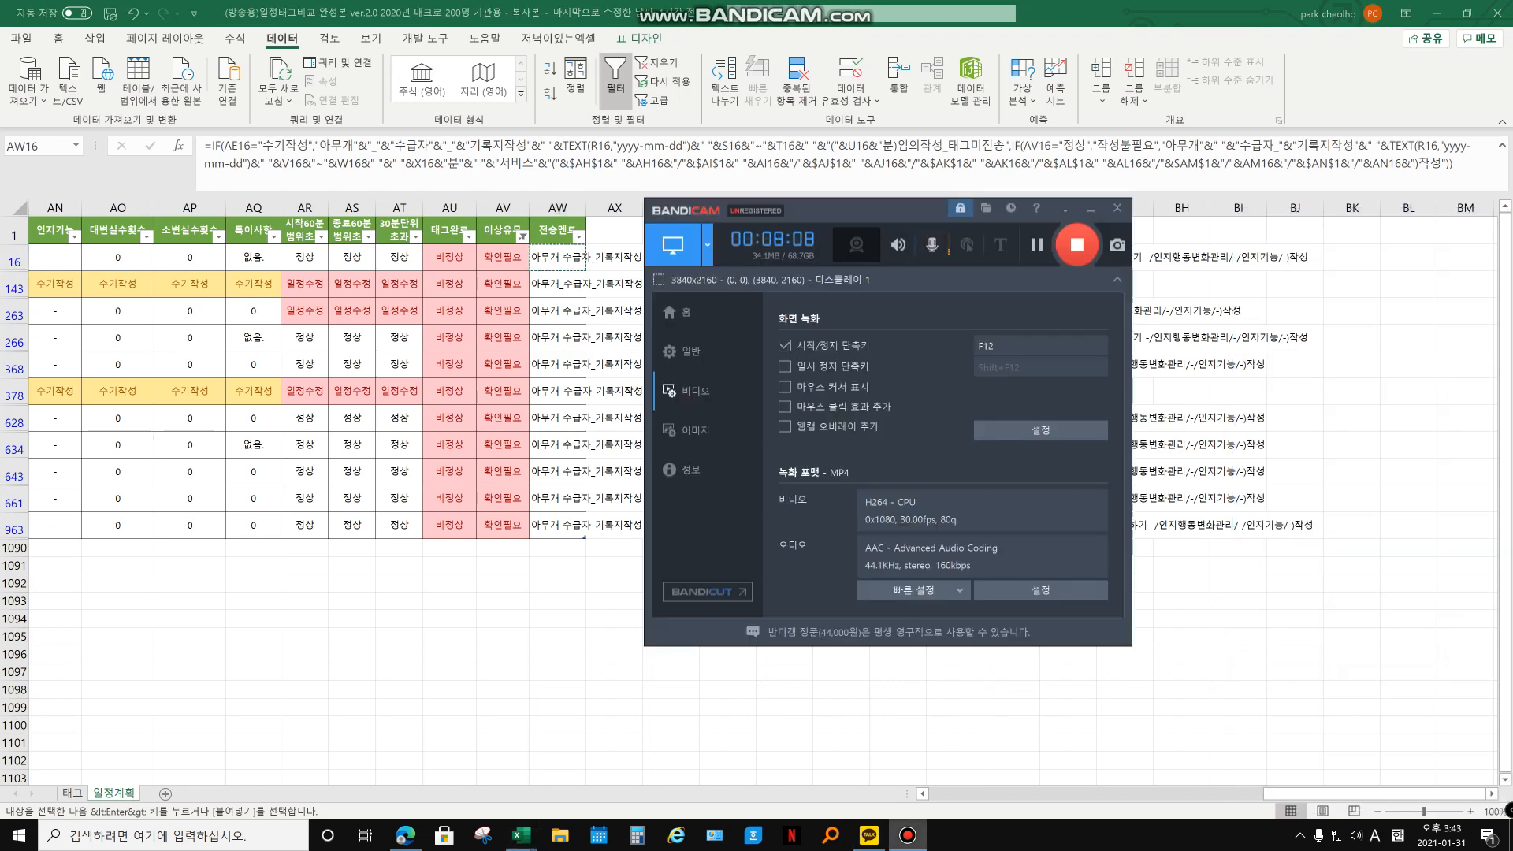